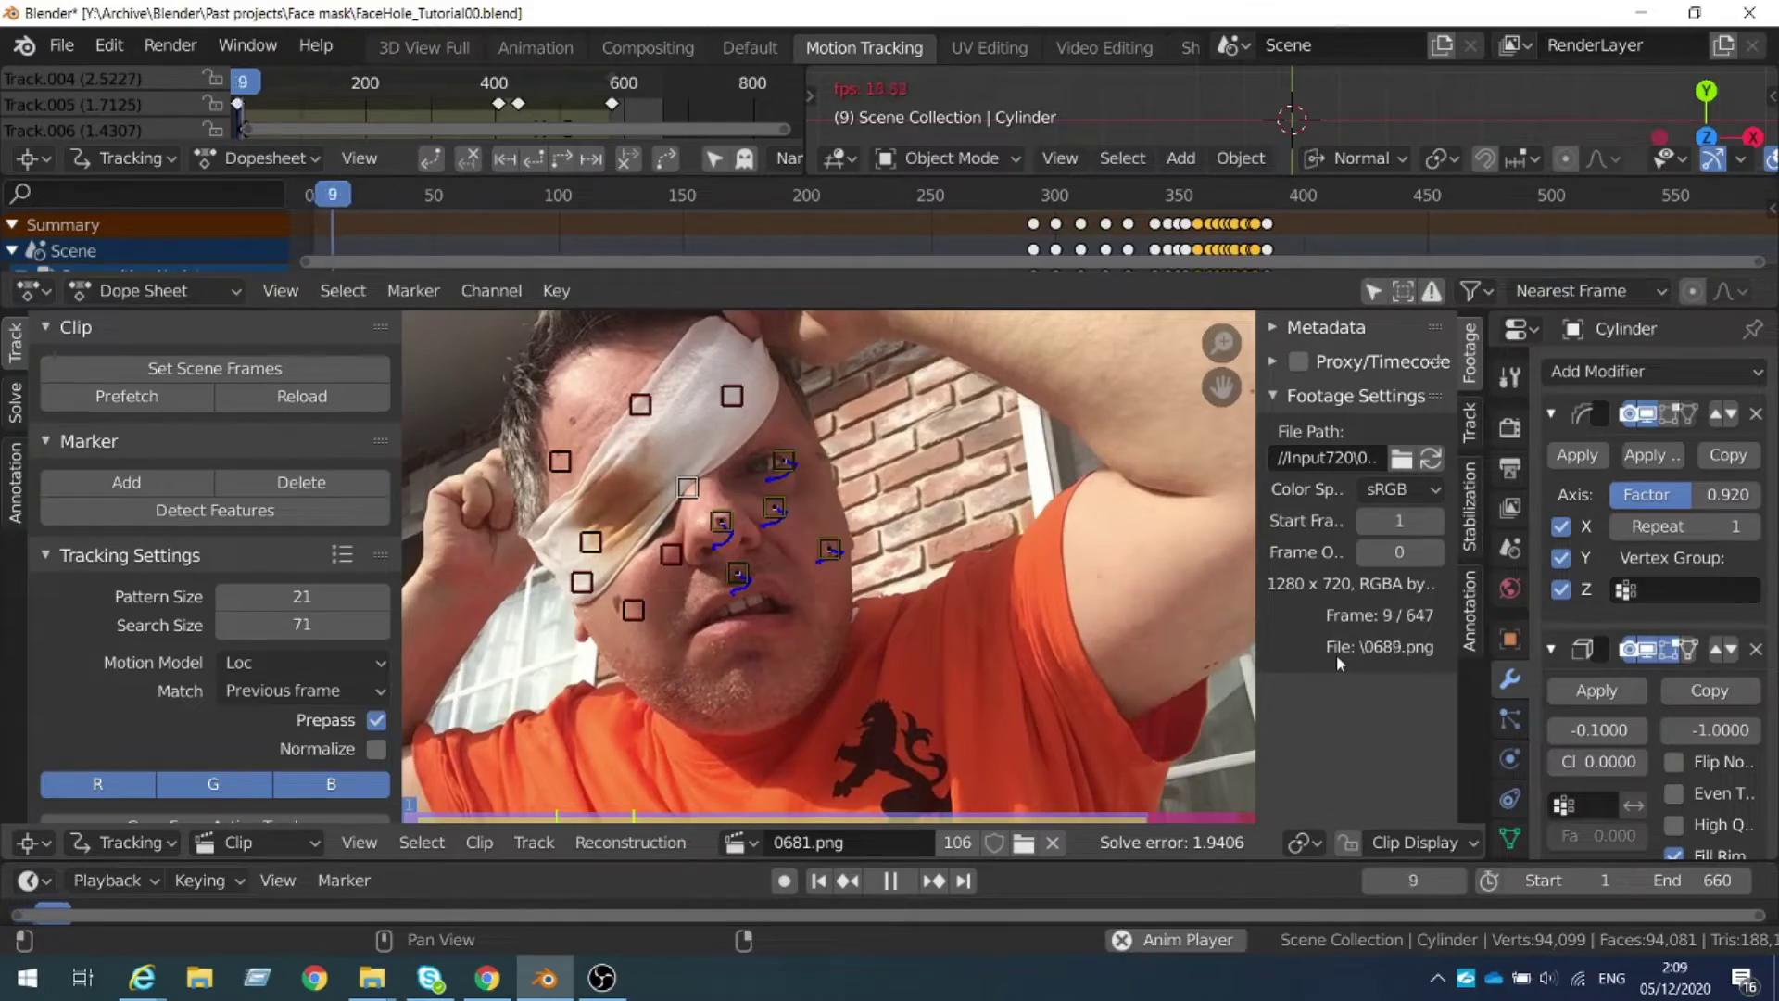
Jump the tracked clip back to its first frame and maximize the Clip Editor
key("shift+Left")
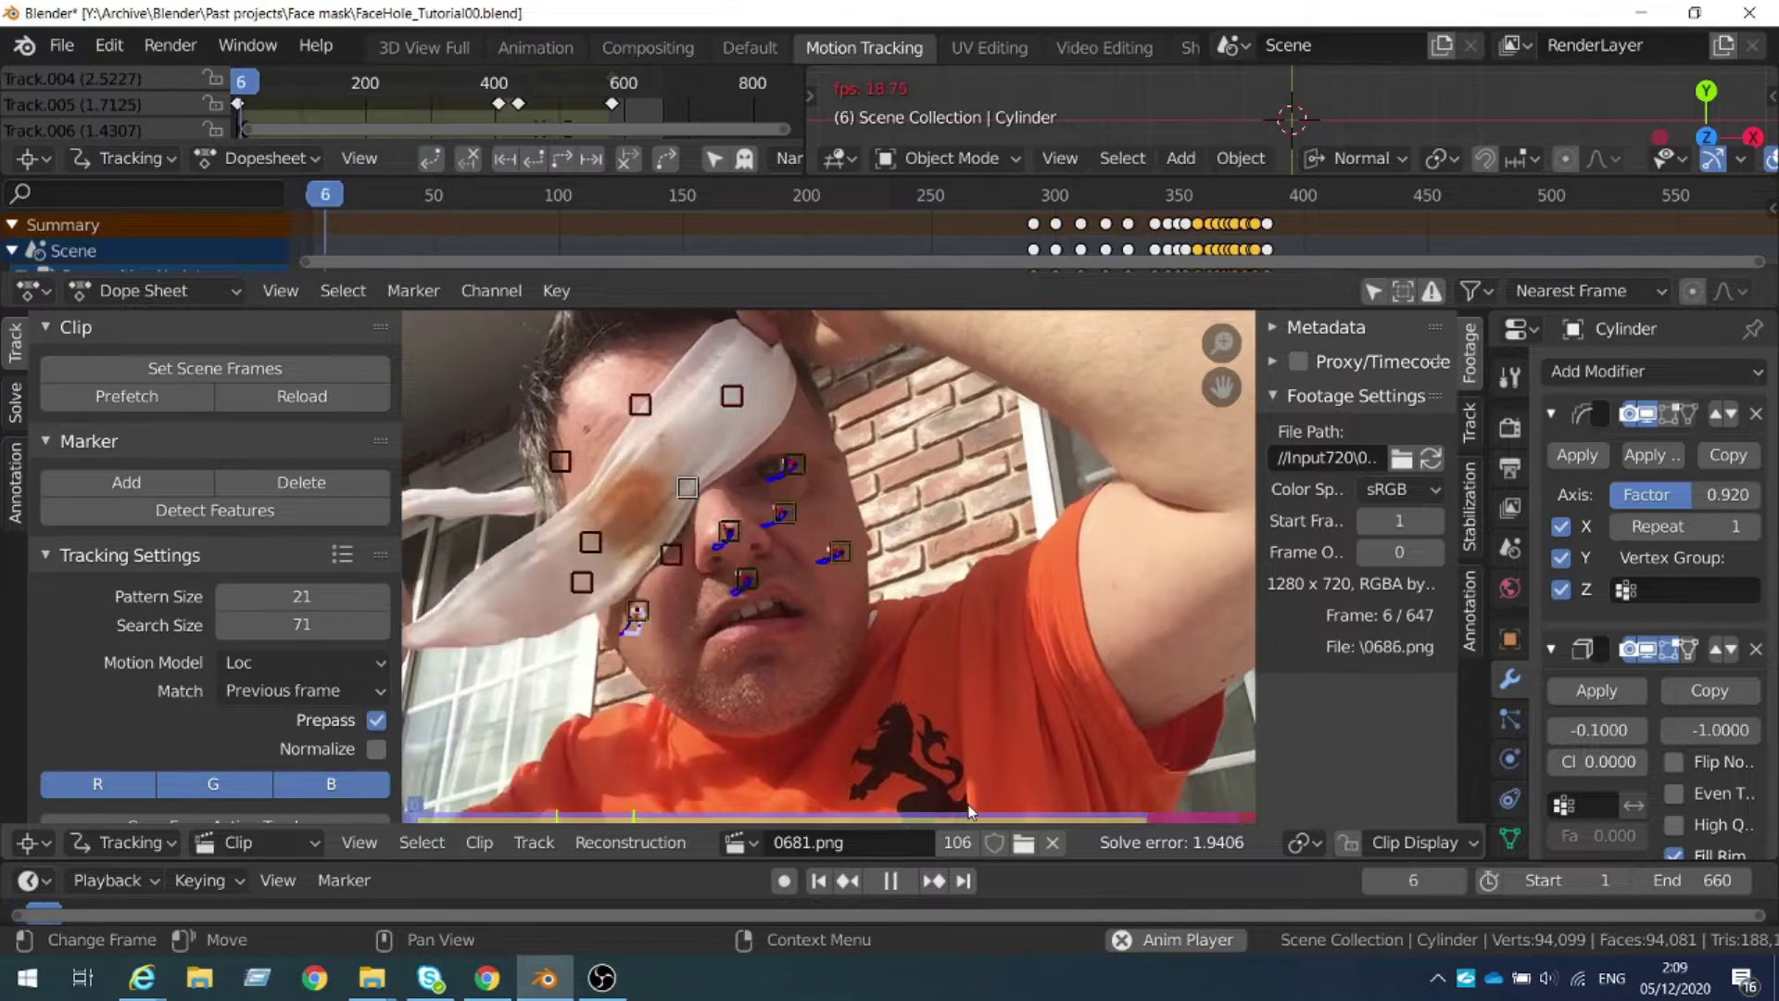
key("ctrl+space")
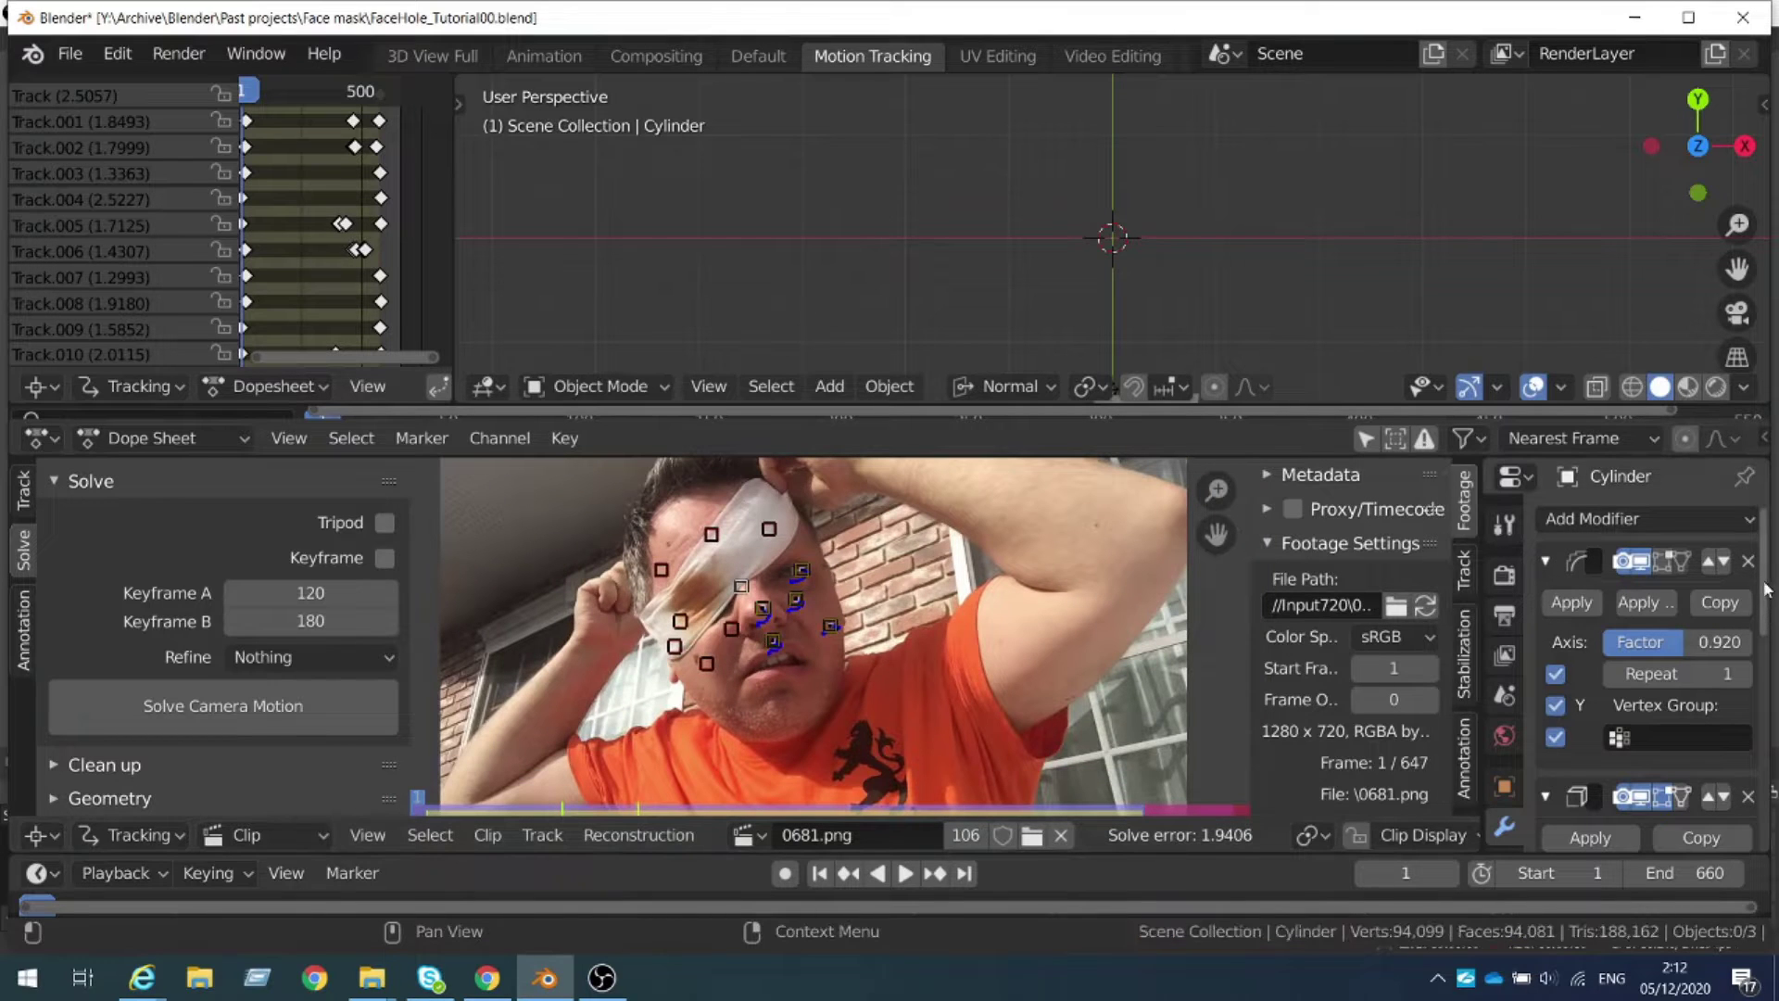
Set the origin, make the clip the camera background, and set up the tracking scene
scroll(283, 688, "down", 3)
scroll(280, 676, "down", 4)
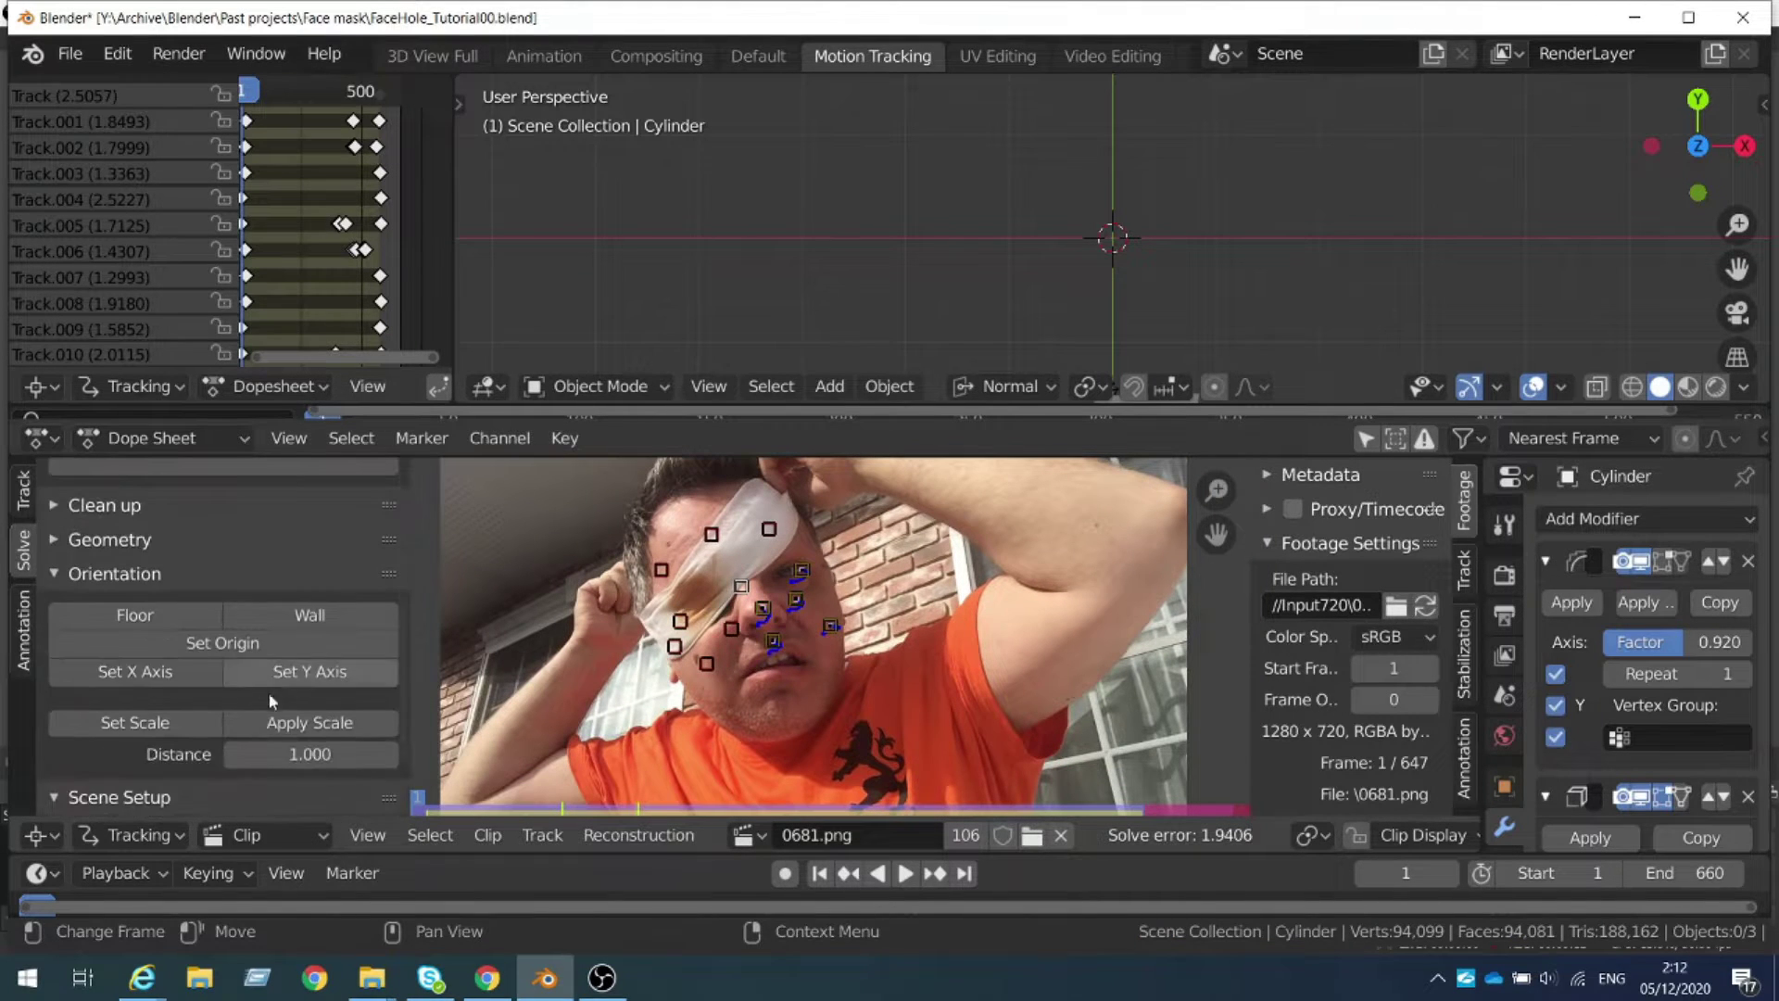
left_click(211, 643)
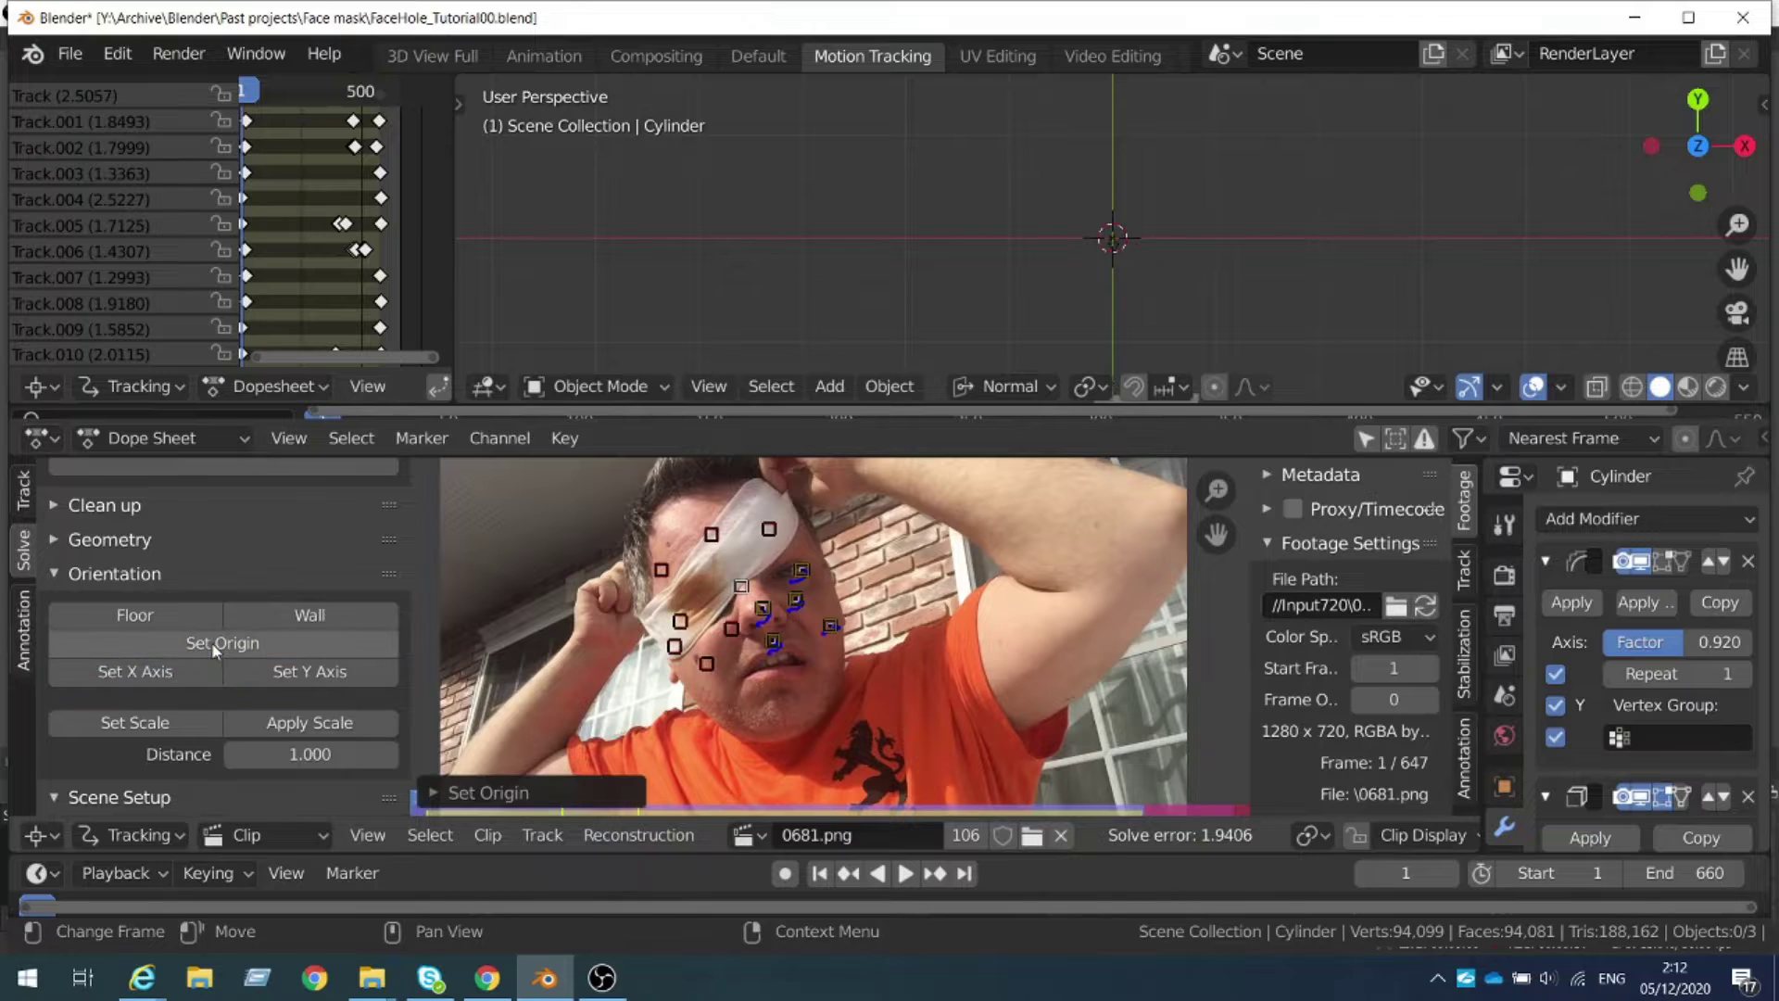
scroll(185, 693, "down", 2)
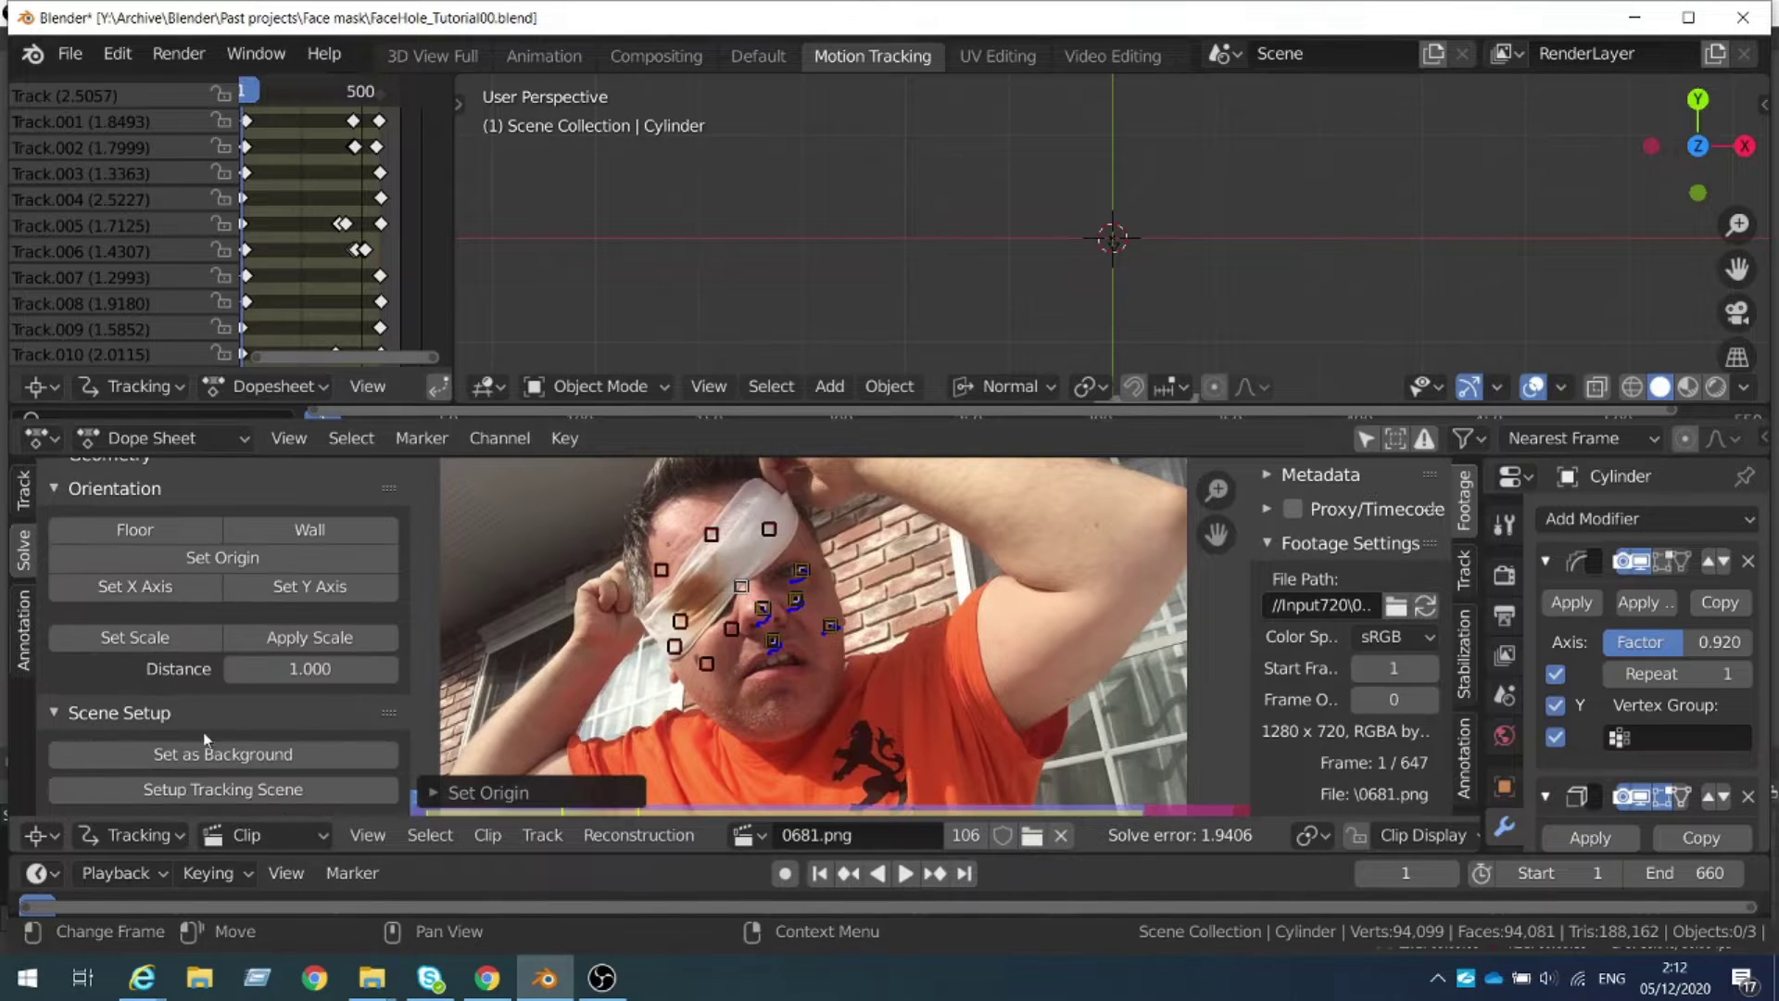
left_click(206, 756)
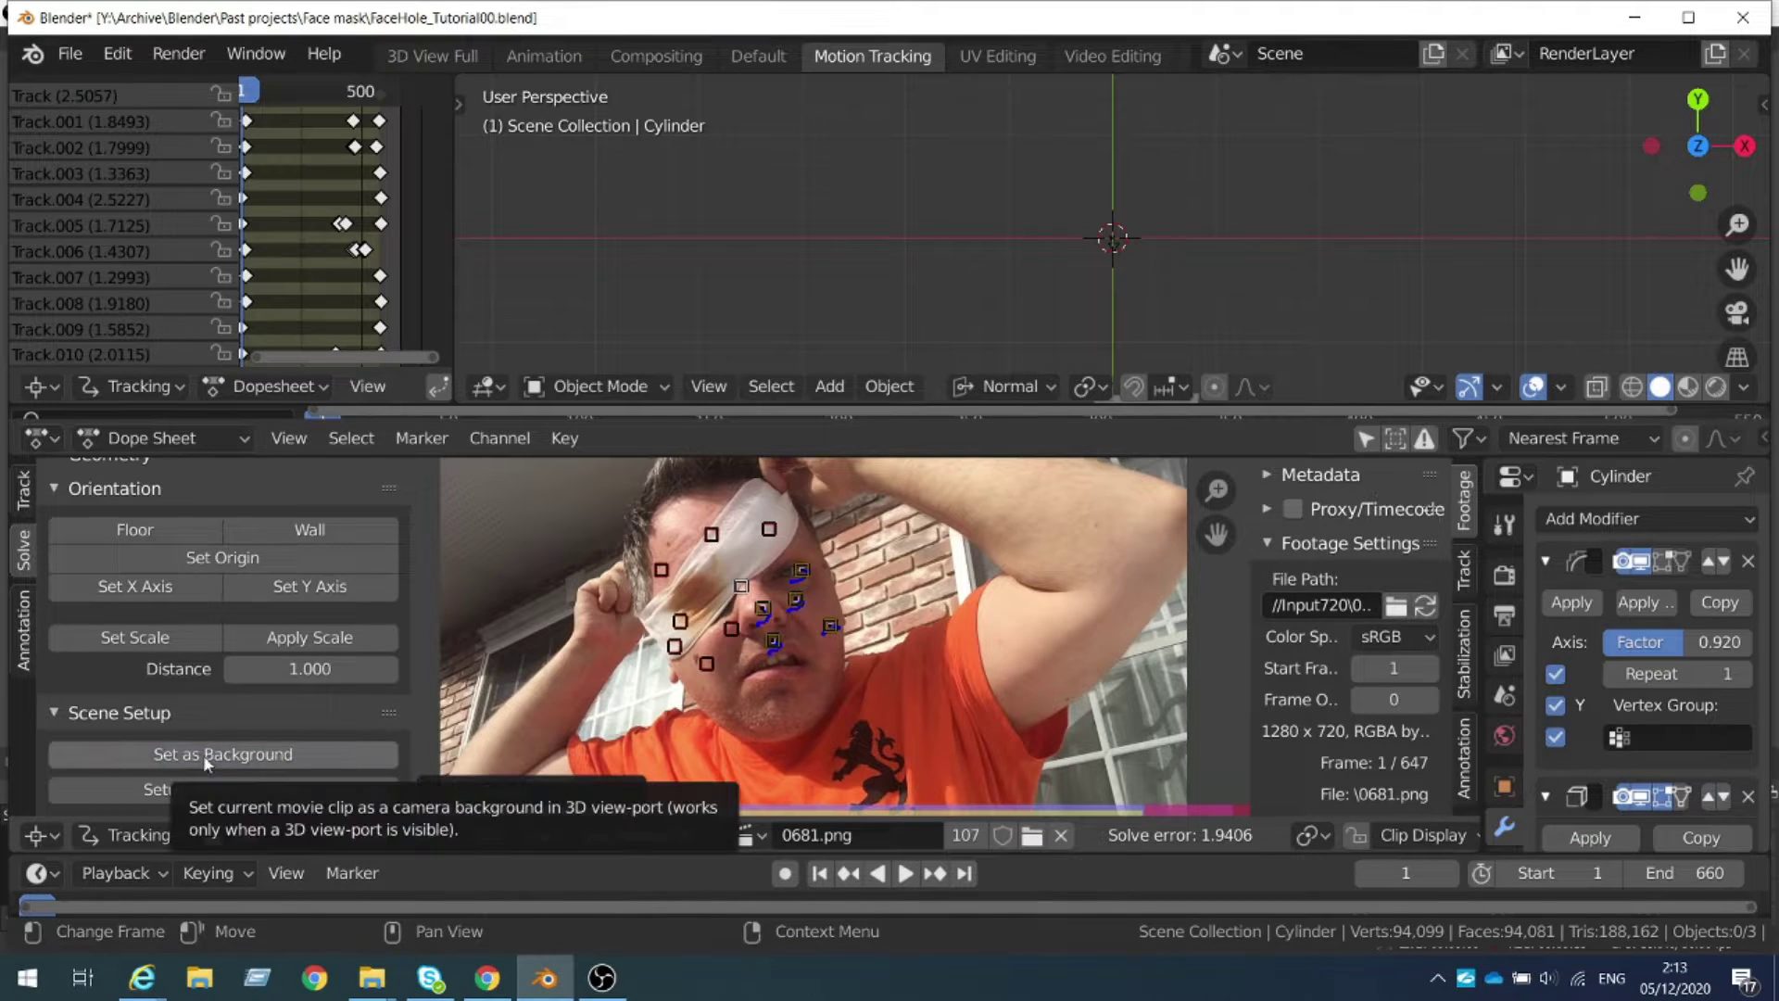
left_click(206, 788)
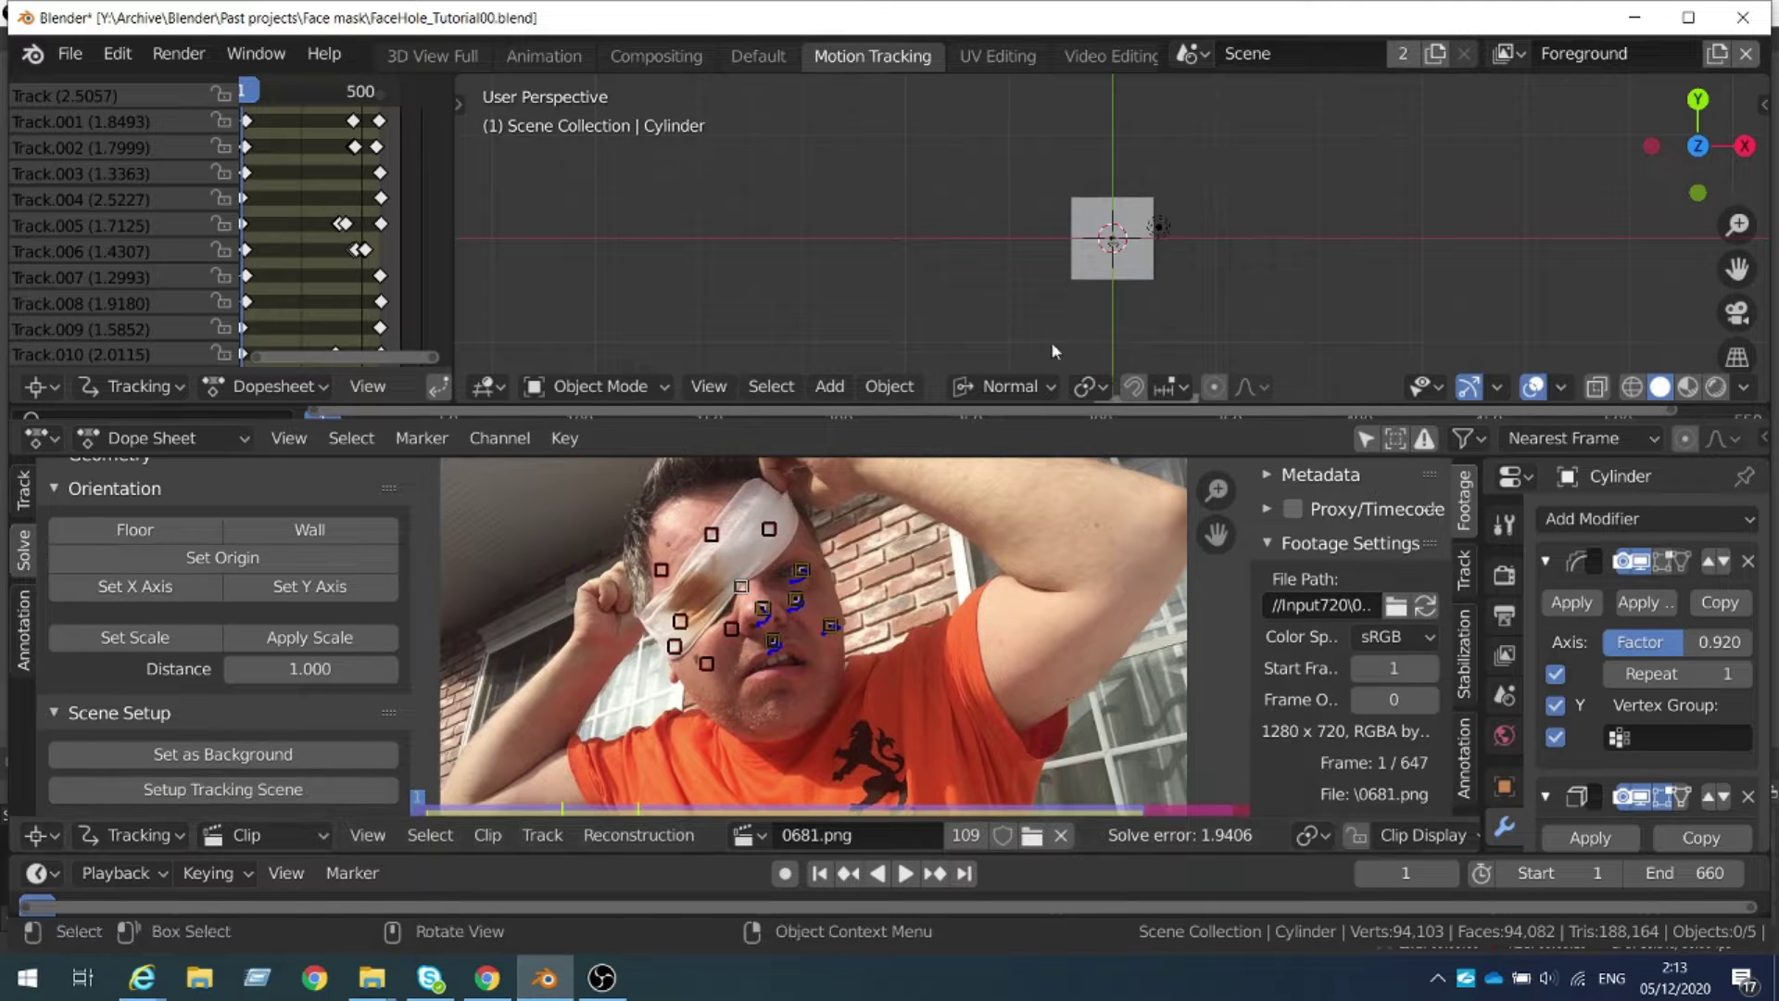
middle_click_drag(1174, 266, 1084, 192)
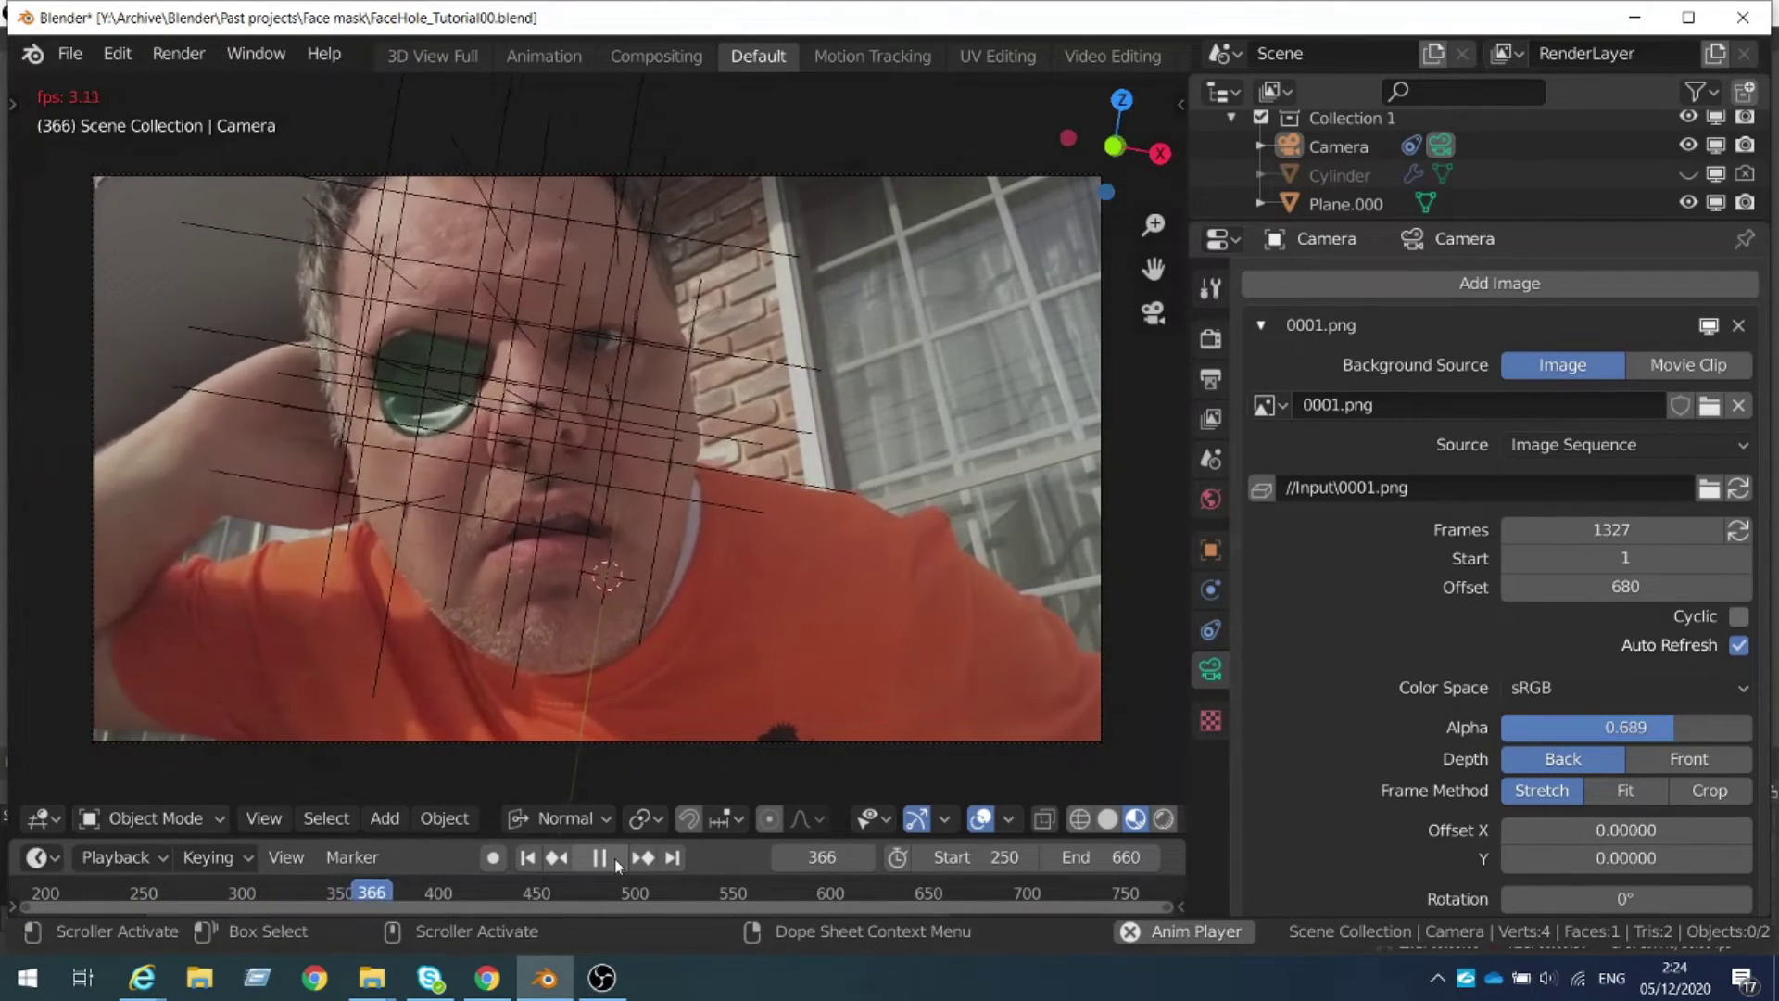
Select the Cylinder, show its Smooth and Solidify modifiers in the viewport, and preview its material
middle_click_drag(908, 639, 966, 626)
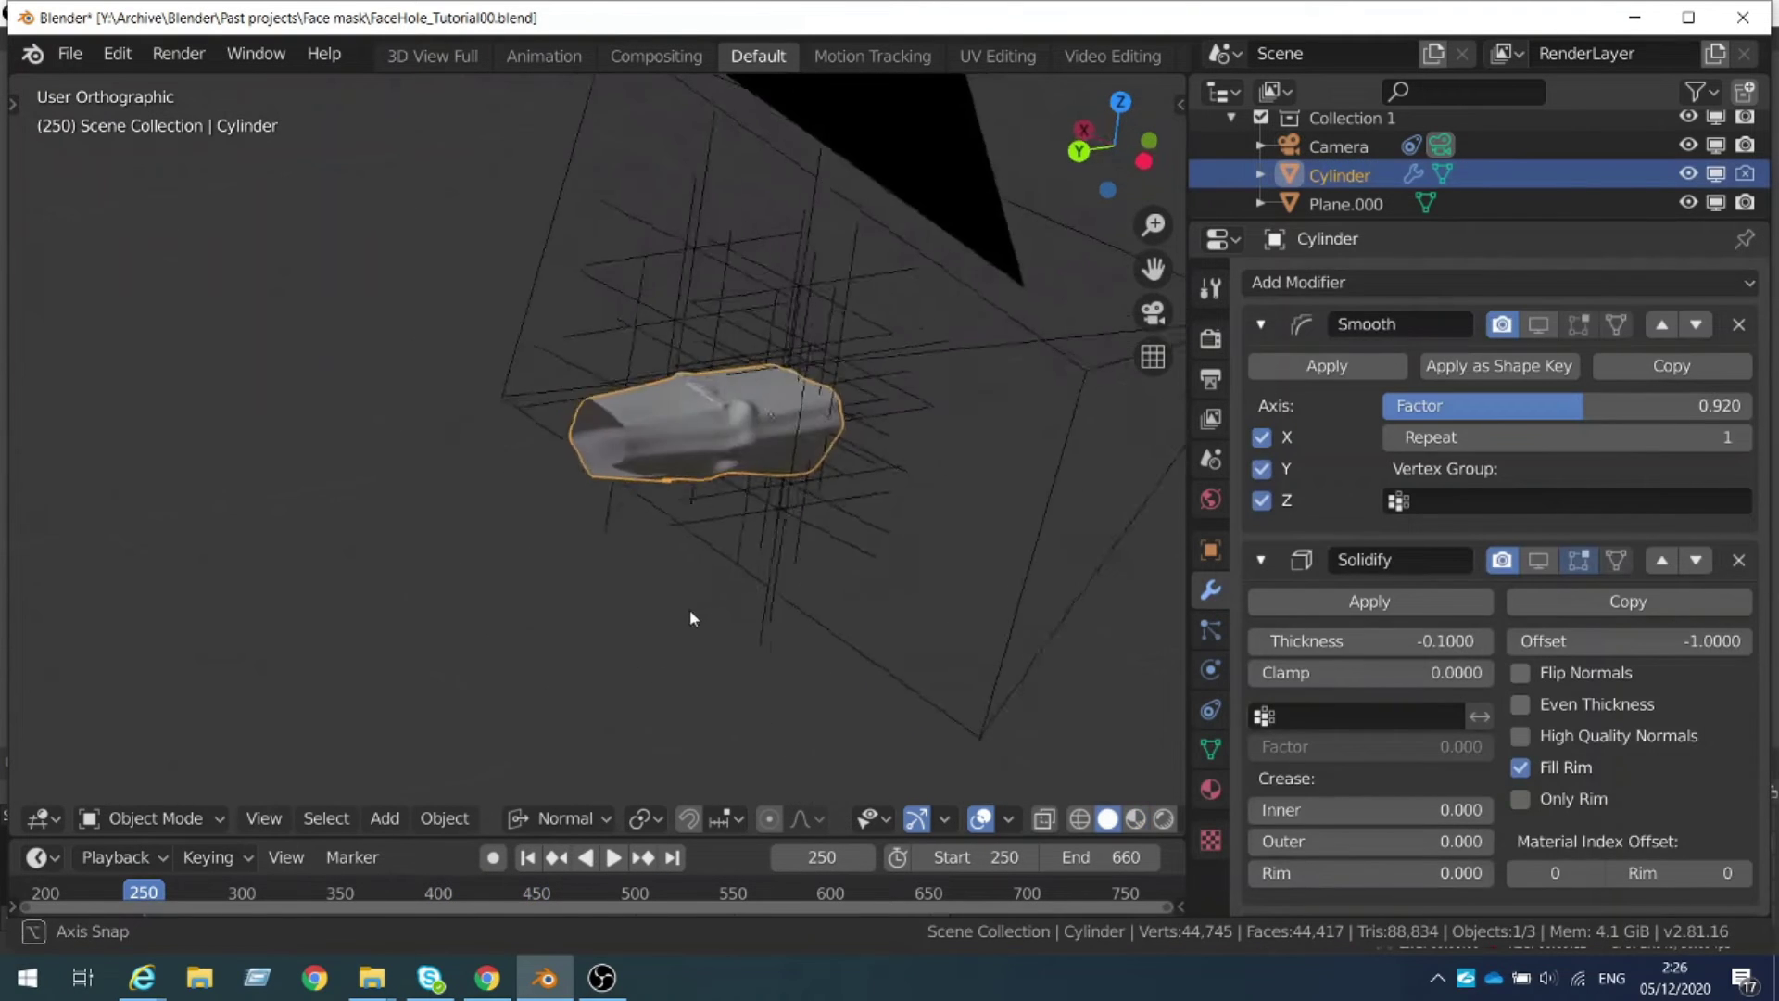
middle_click_drag(690, 613, 651, 618)
scroll(649, 610, "up", 3)
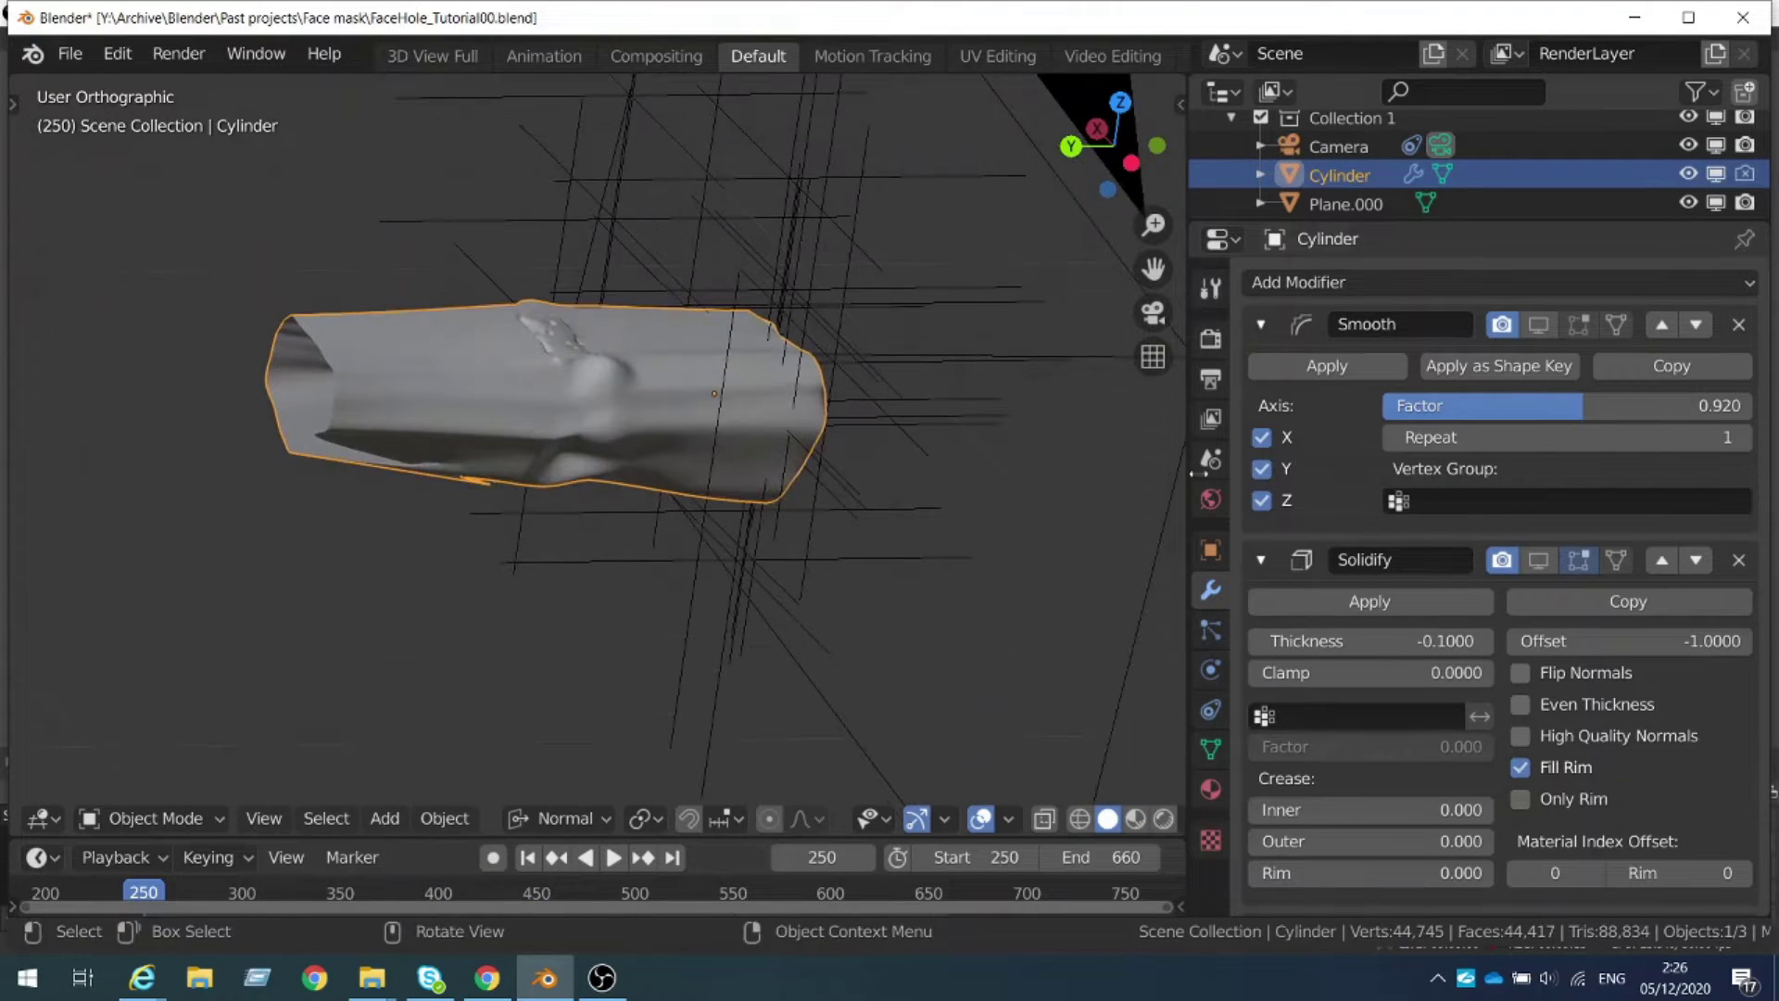
left_click(1547, 329)
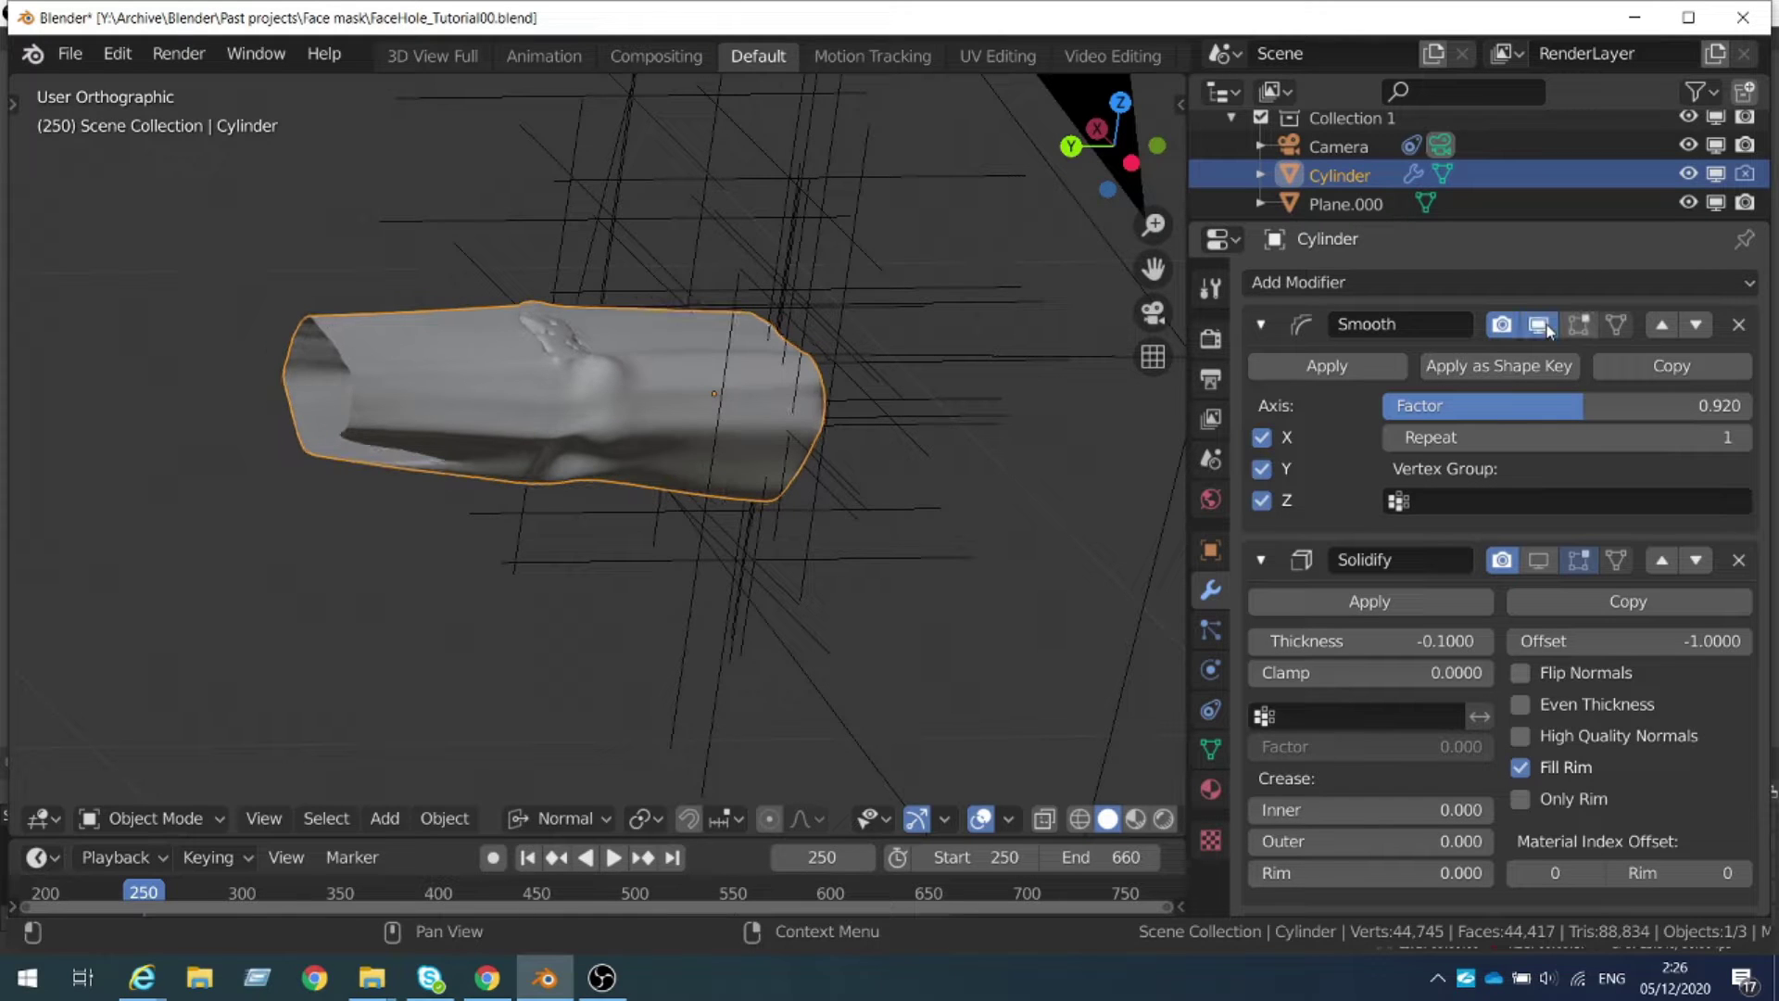
left_click(1540, 561)
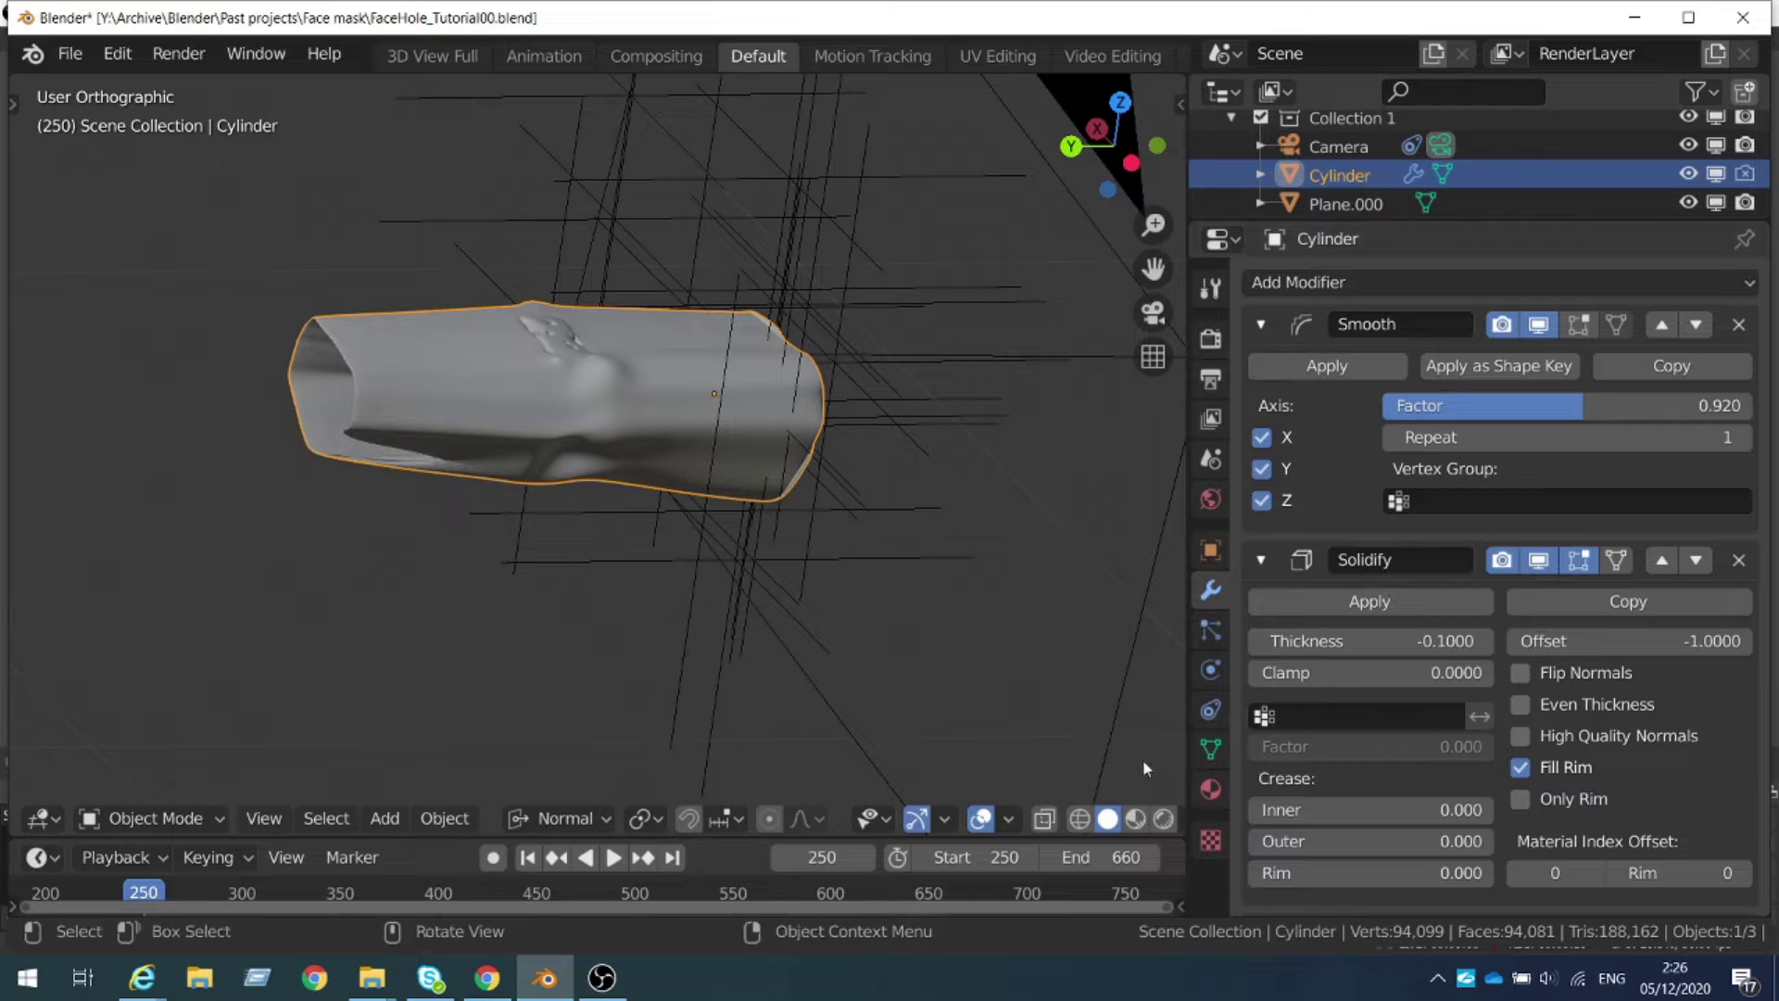
left_click(1136, 821)
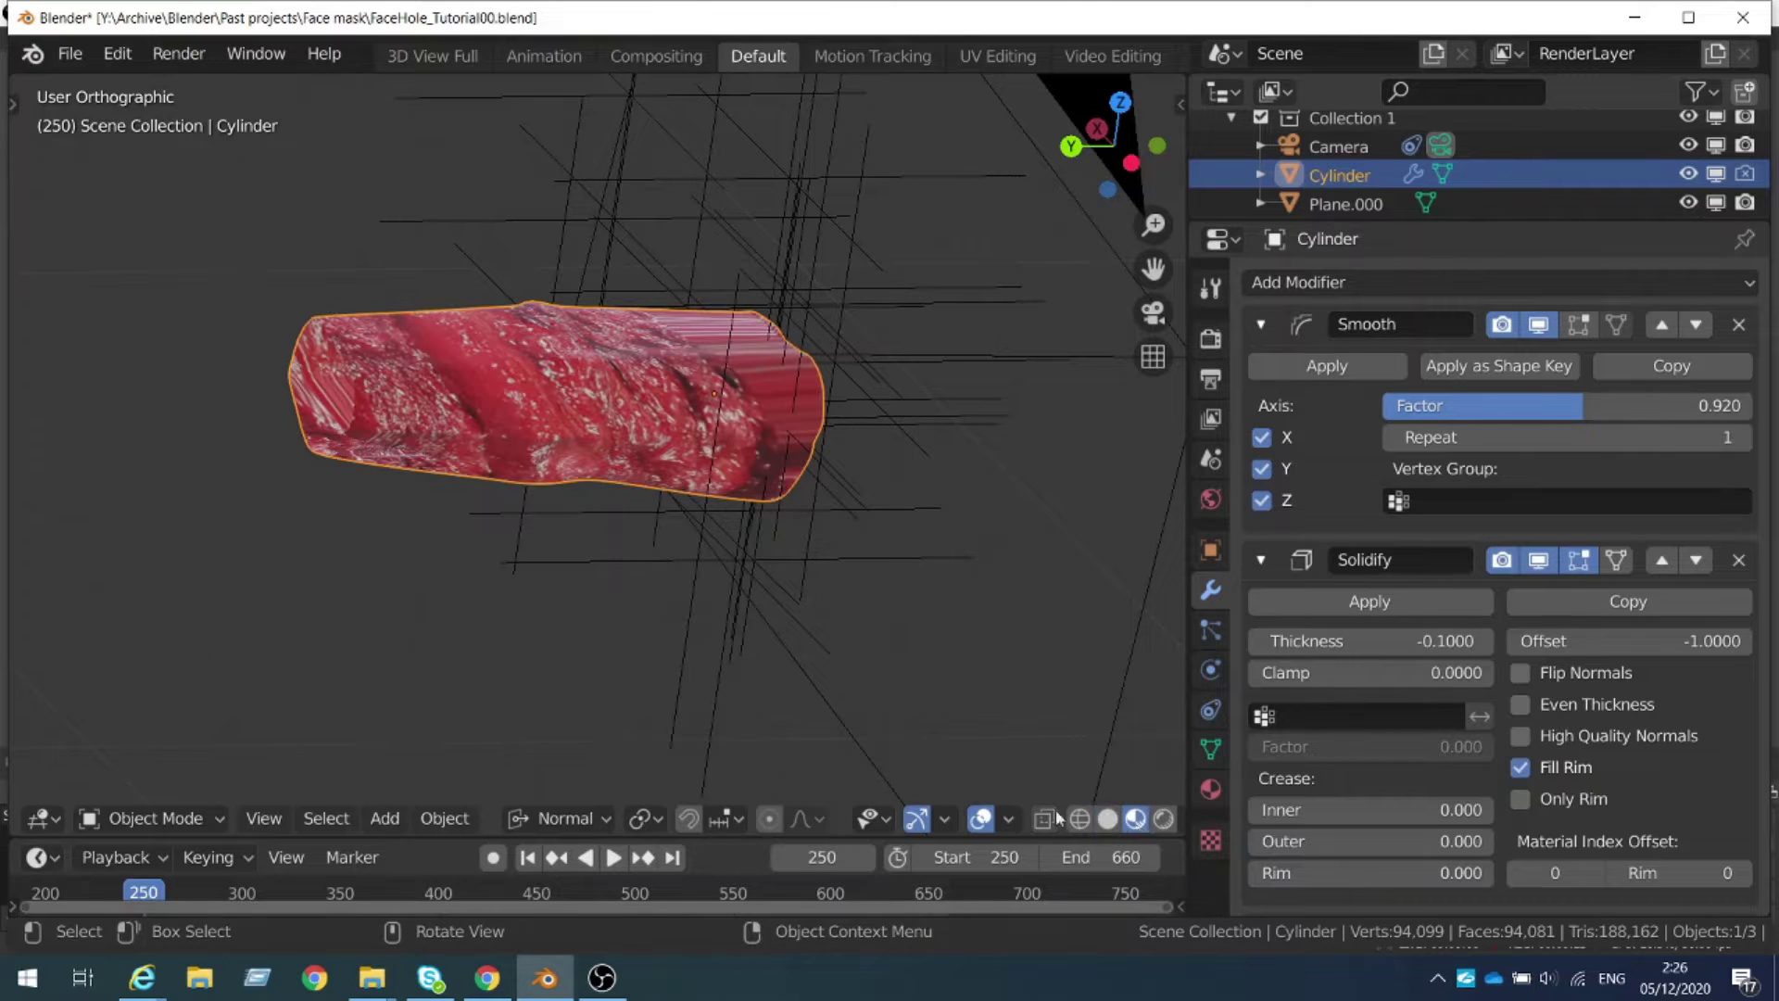
middle_click_drag(673, 670, 693, 602)
Move the meat cylinder over the eye while looking through the camera
key("g")
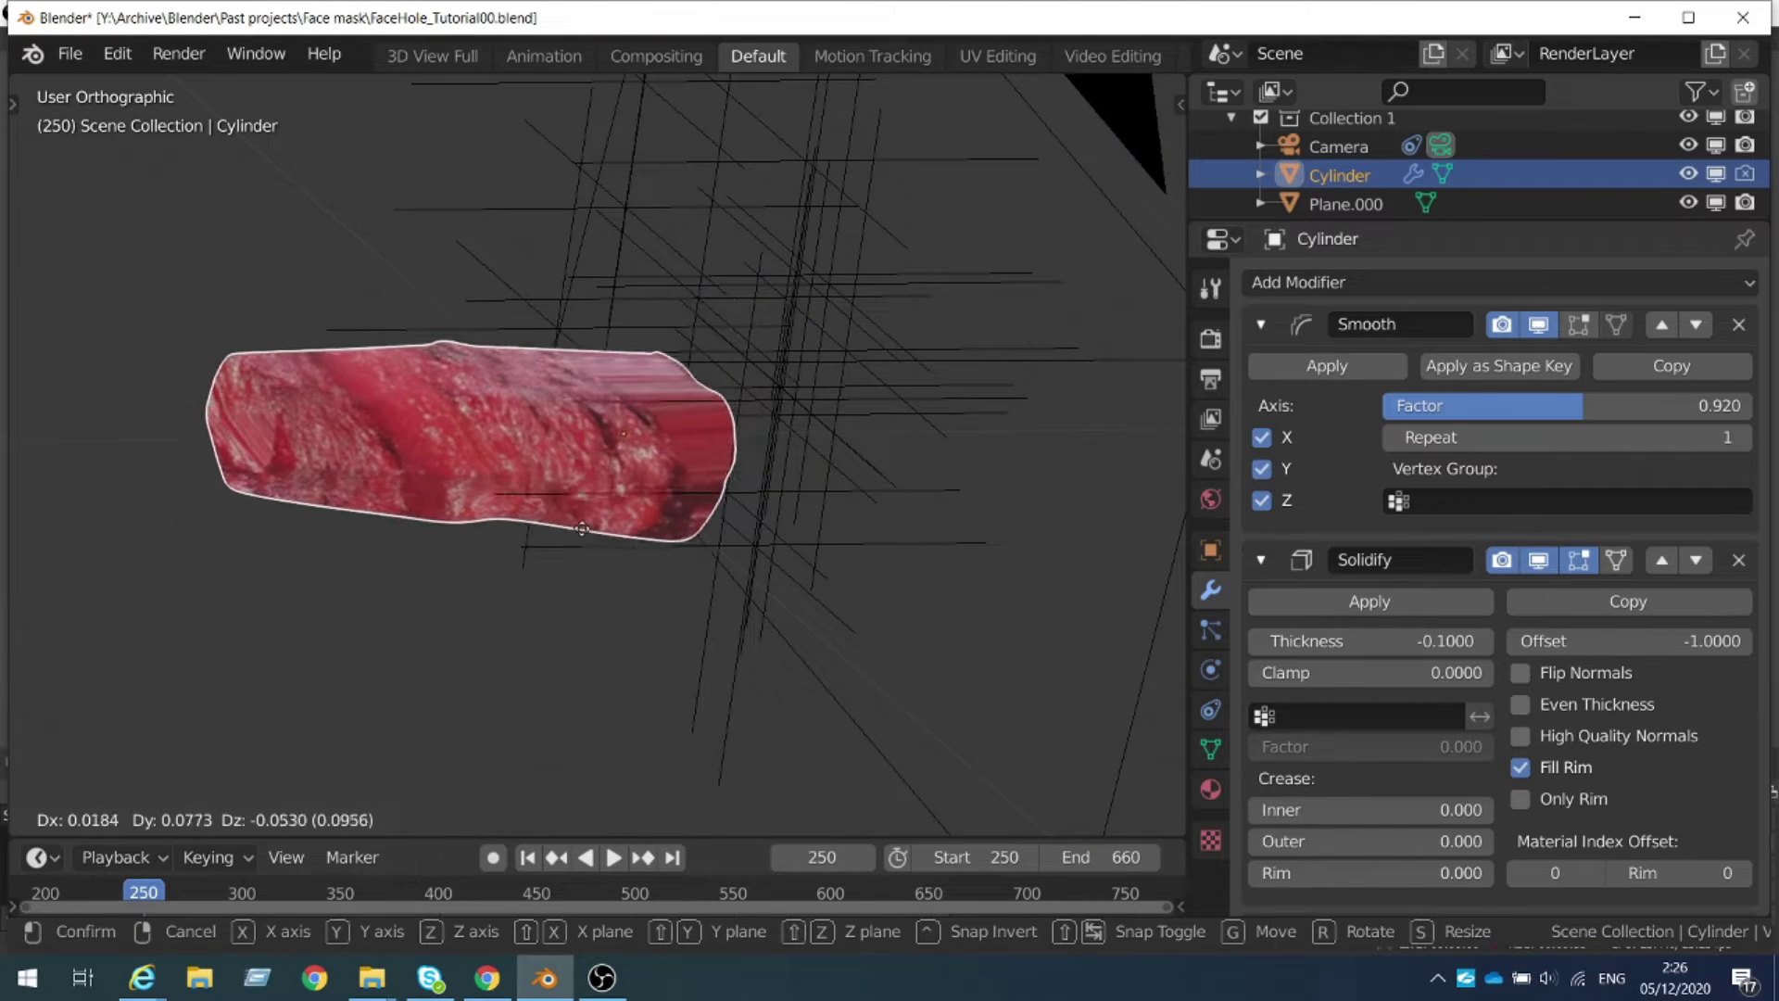
key("KP_0")
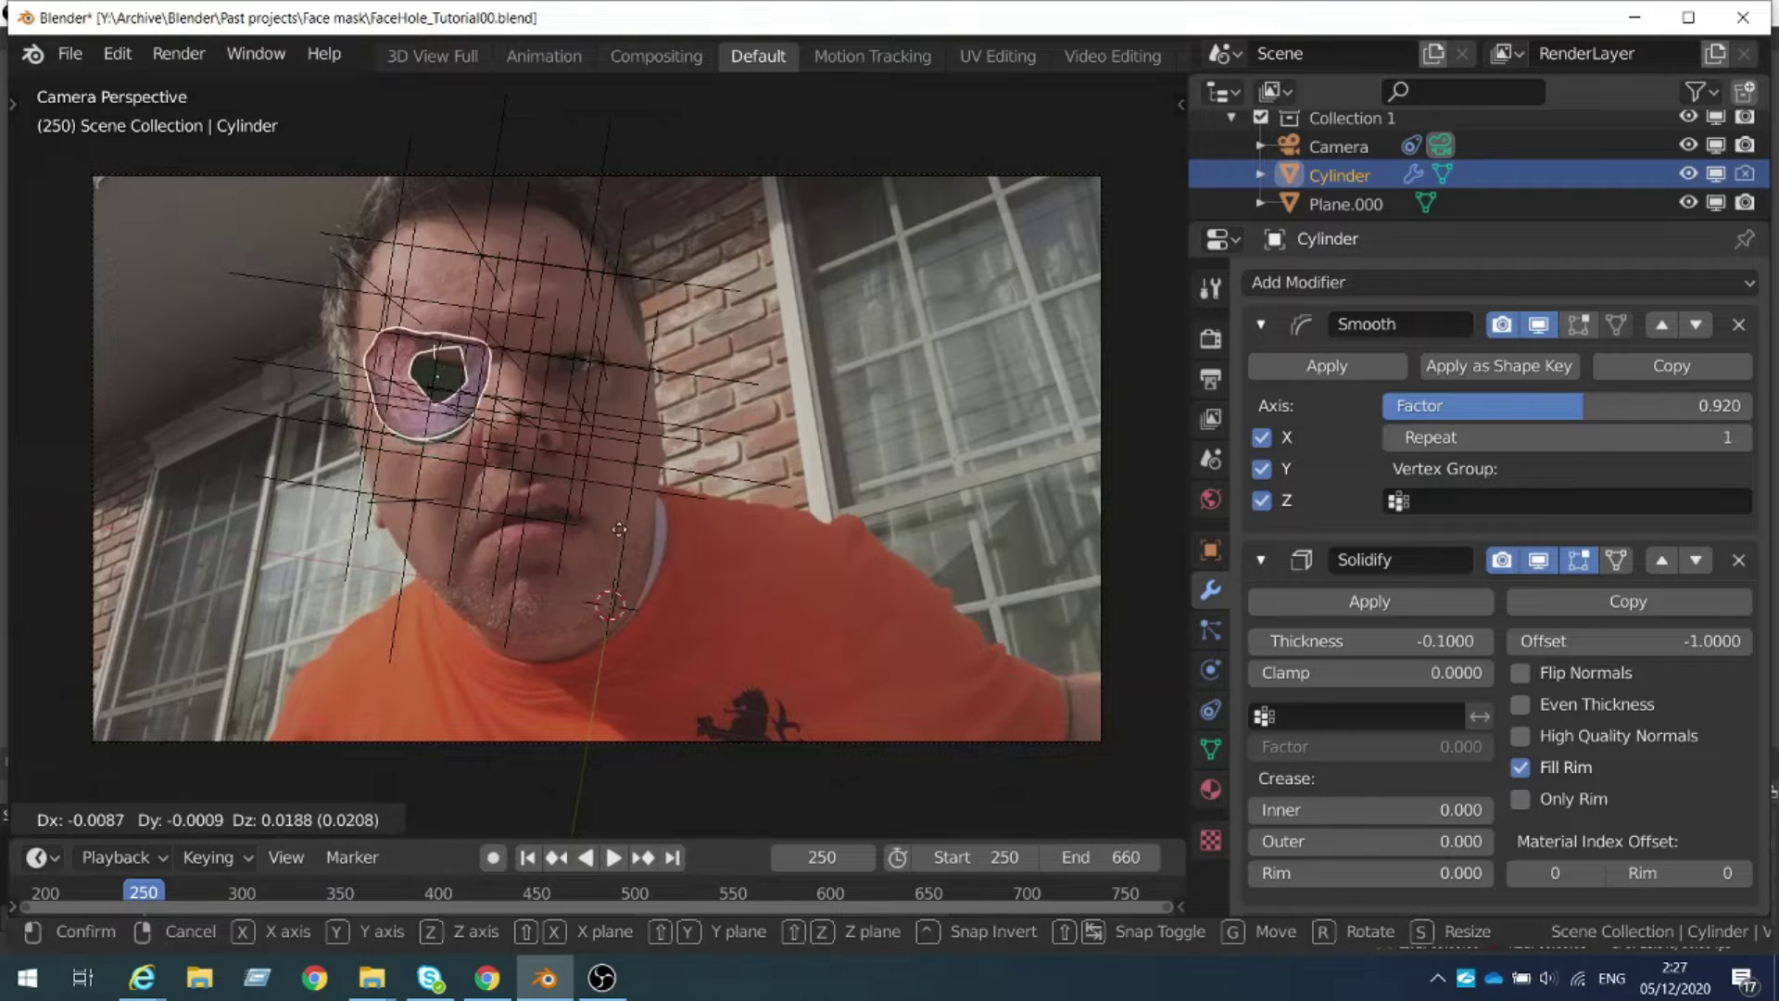
left_click(617, 540)
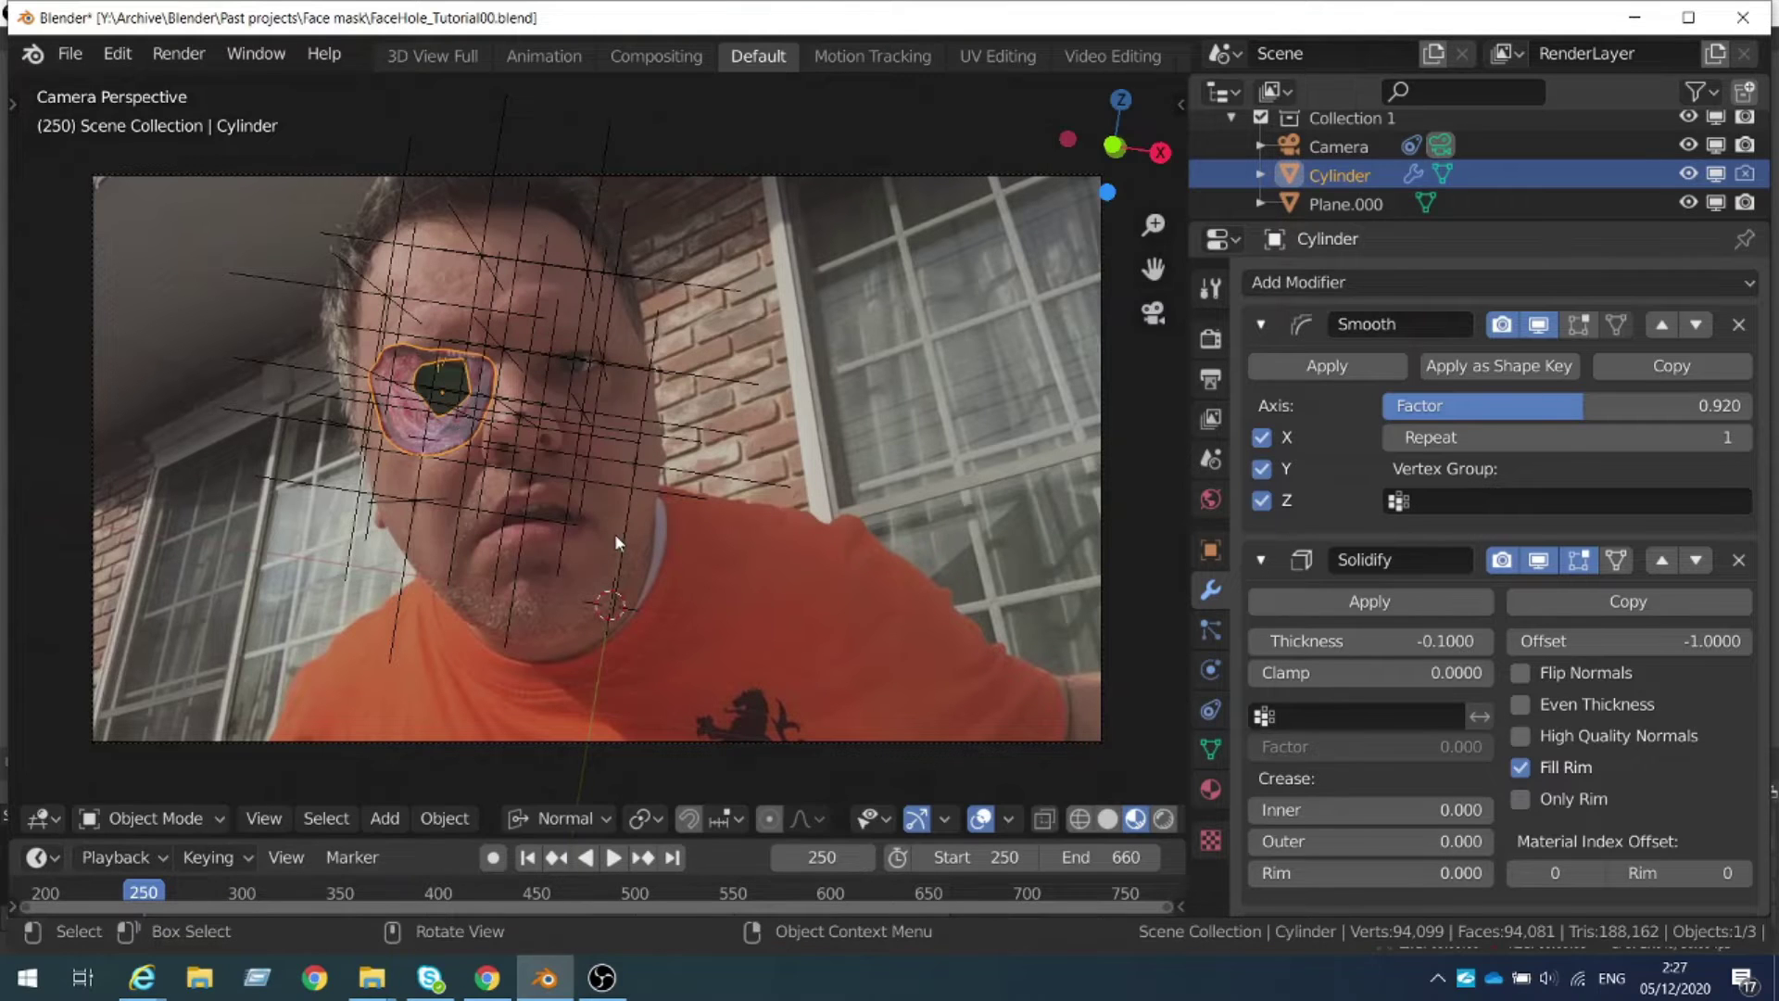
Play the footage to check the hole in Solid, Material Preview and Rendered shading
key("space")
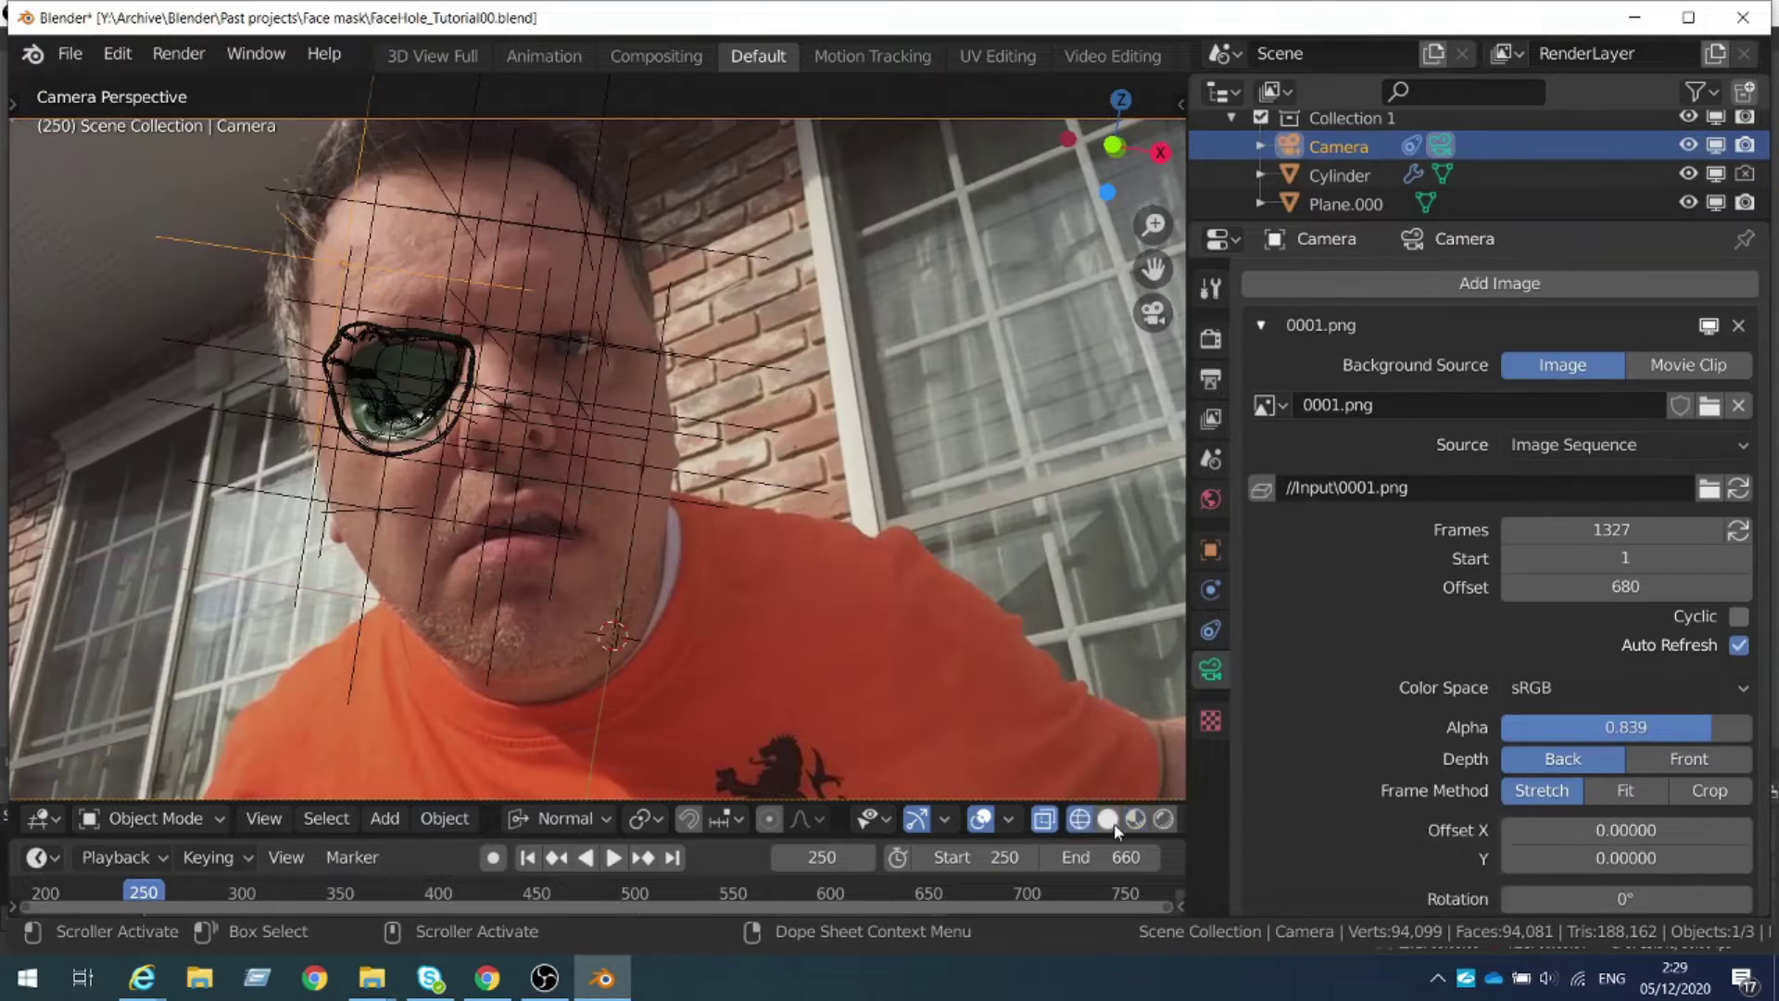
left_click(1109, 820)
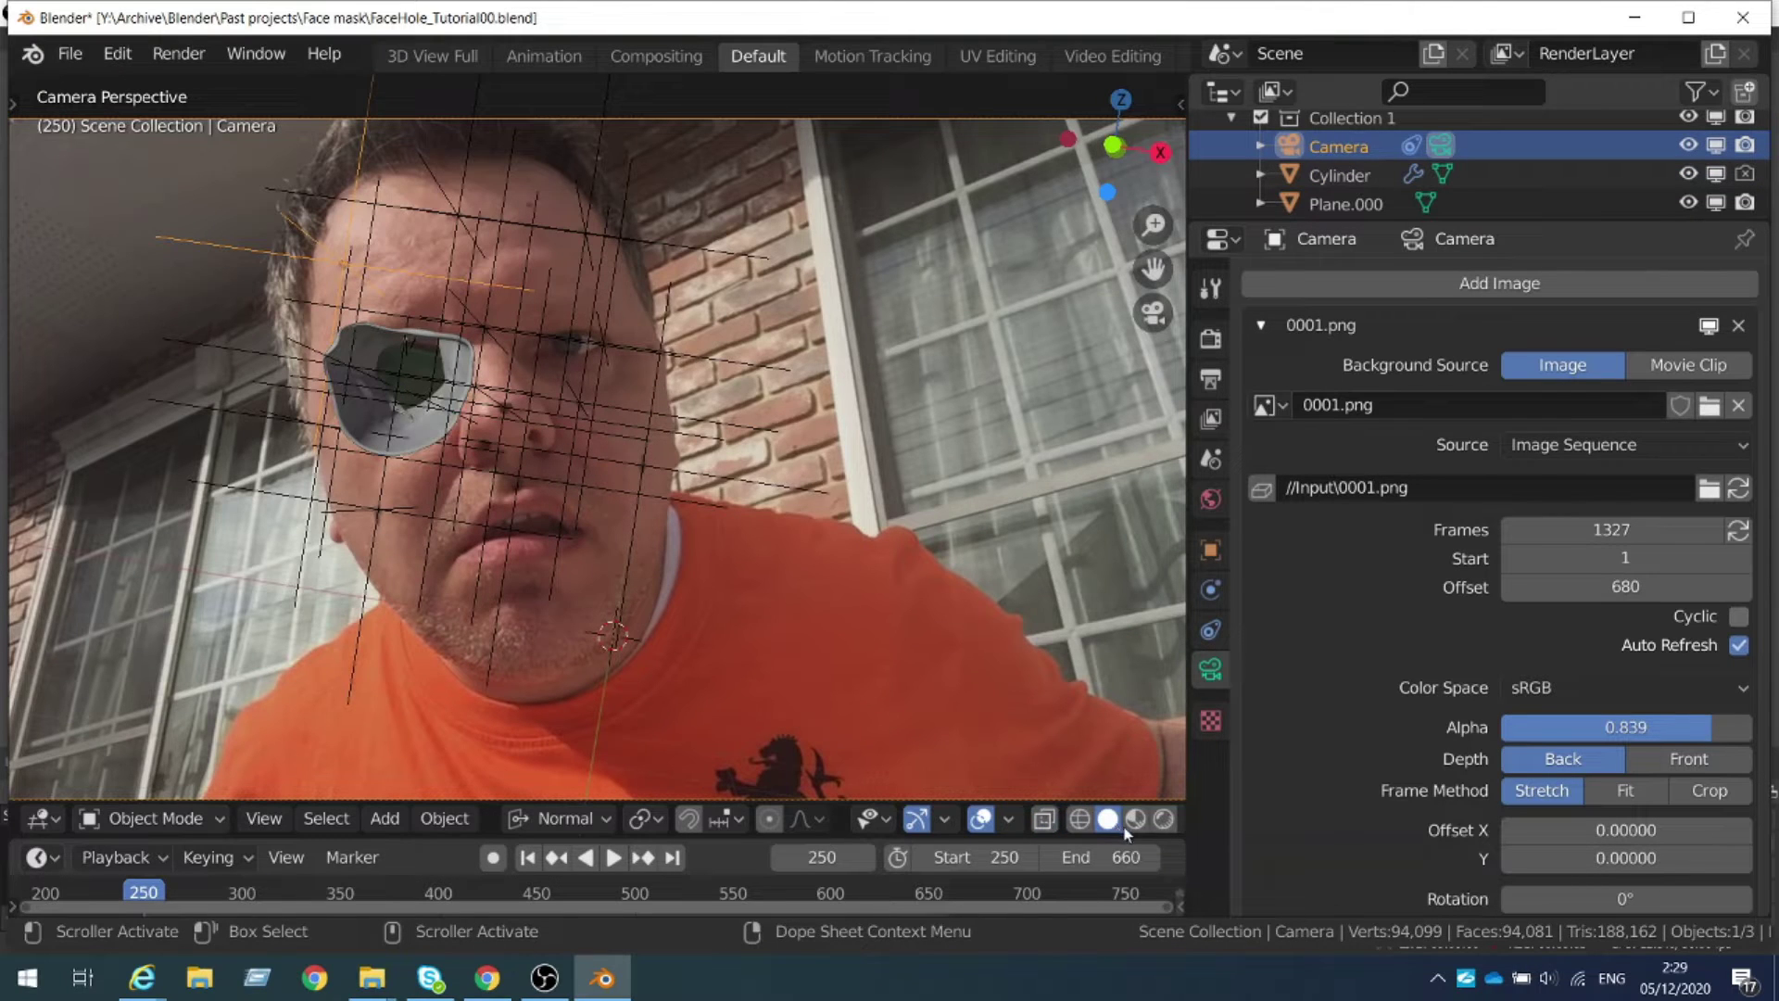
left_click(1141, 826)
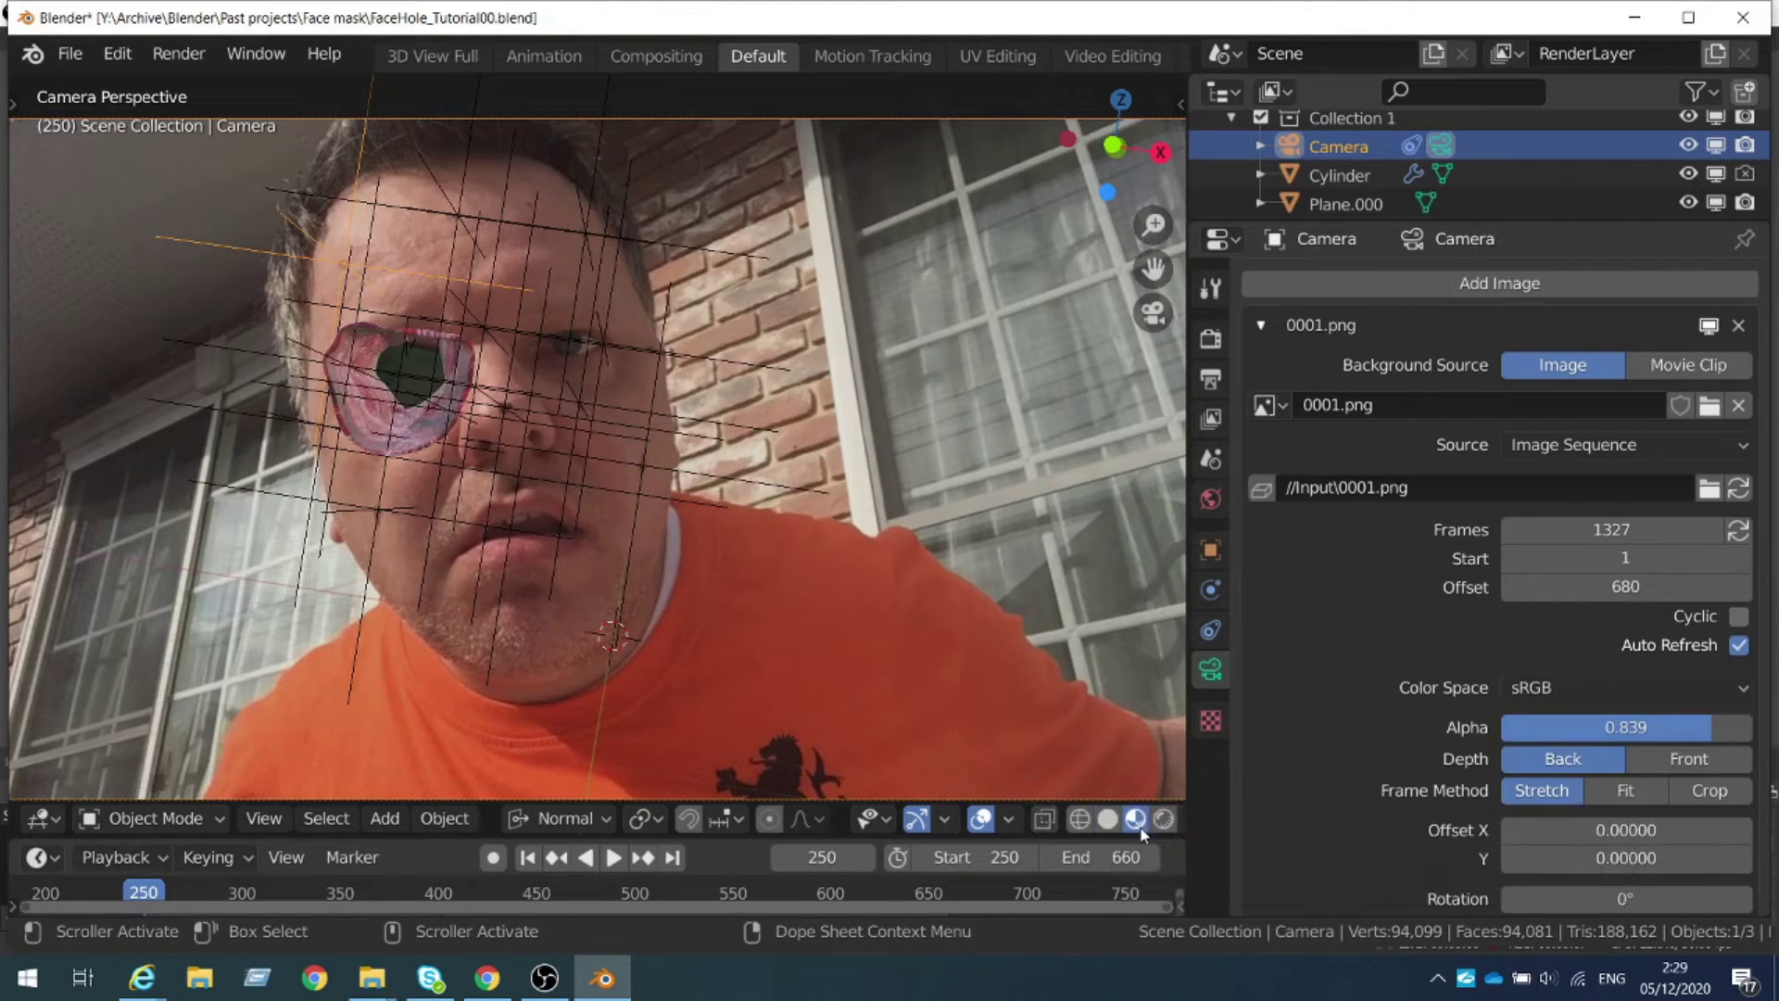
left_click(1168, 830)
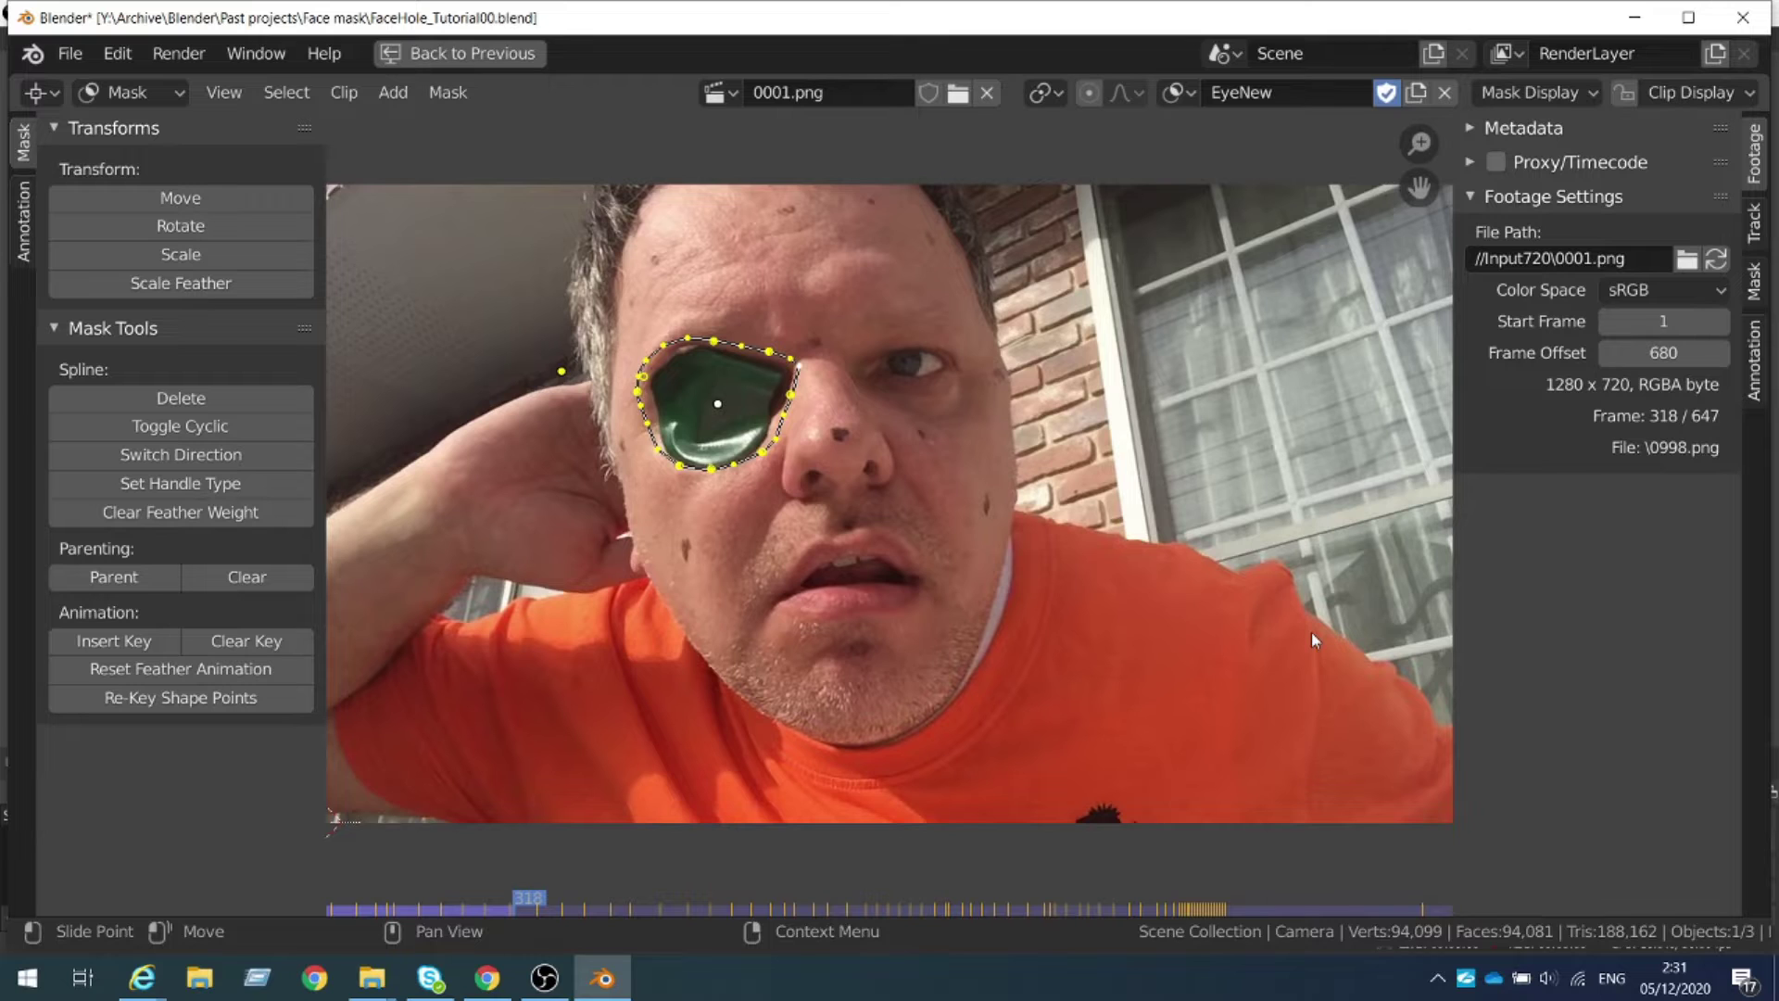
key("space")
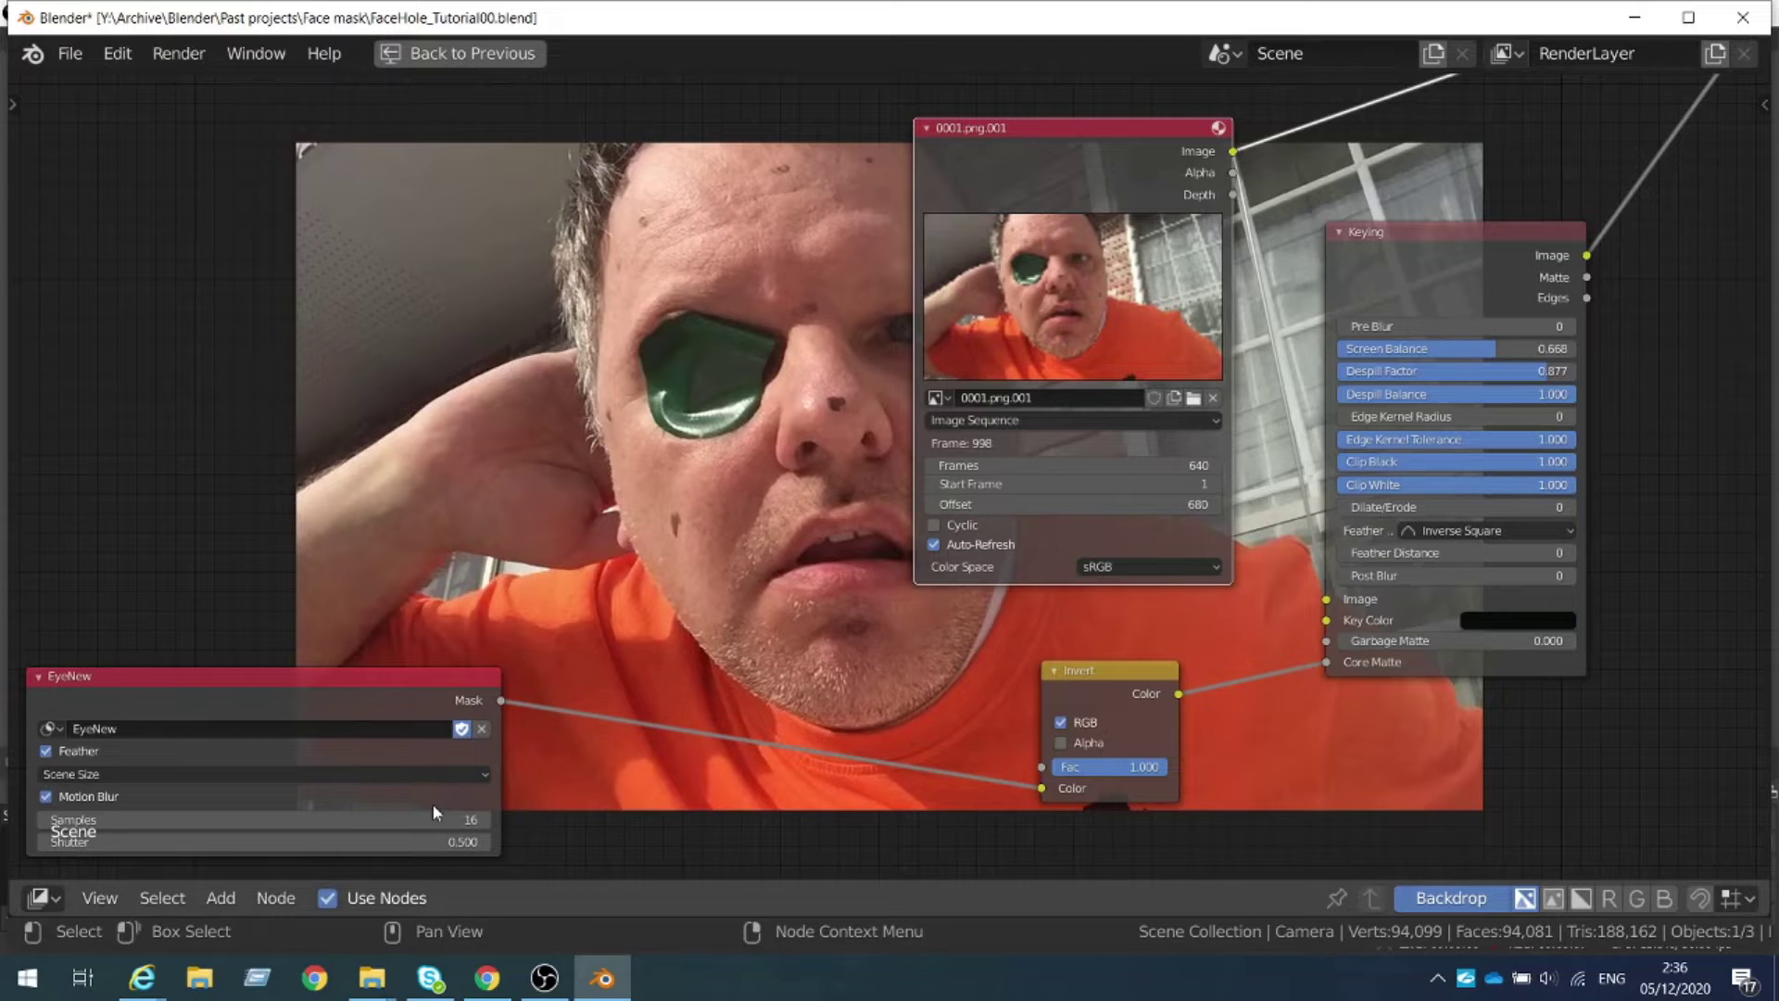
Preview the EyeNew mask alone in the compositor backdrop
left_click(308, 683, "ctrl+shift")
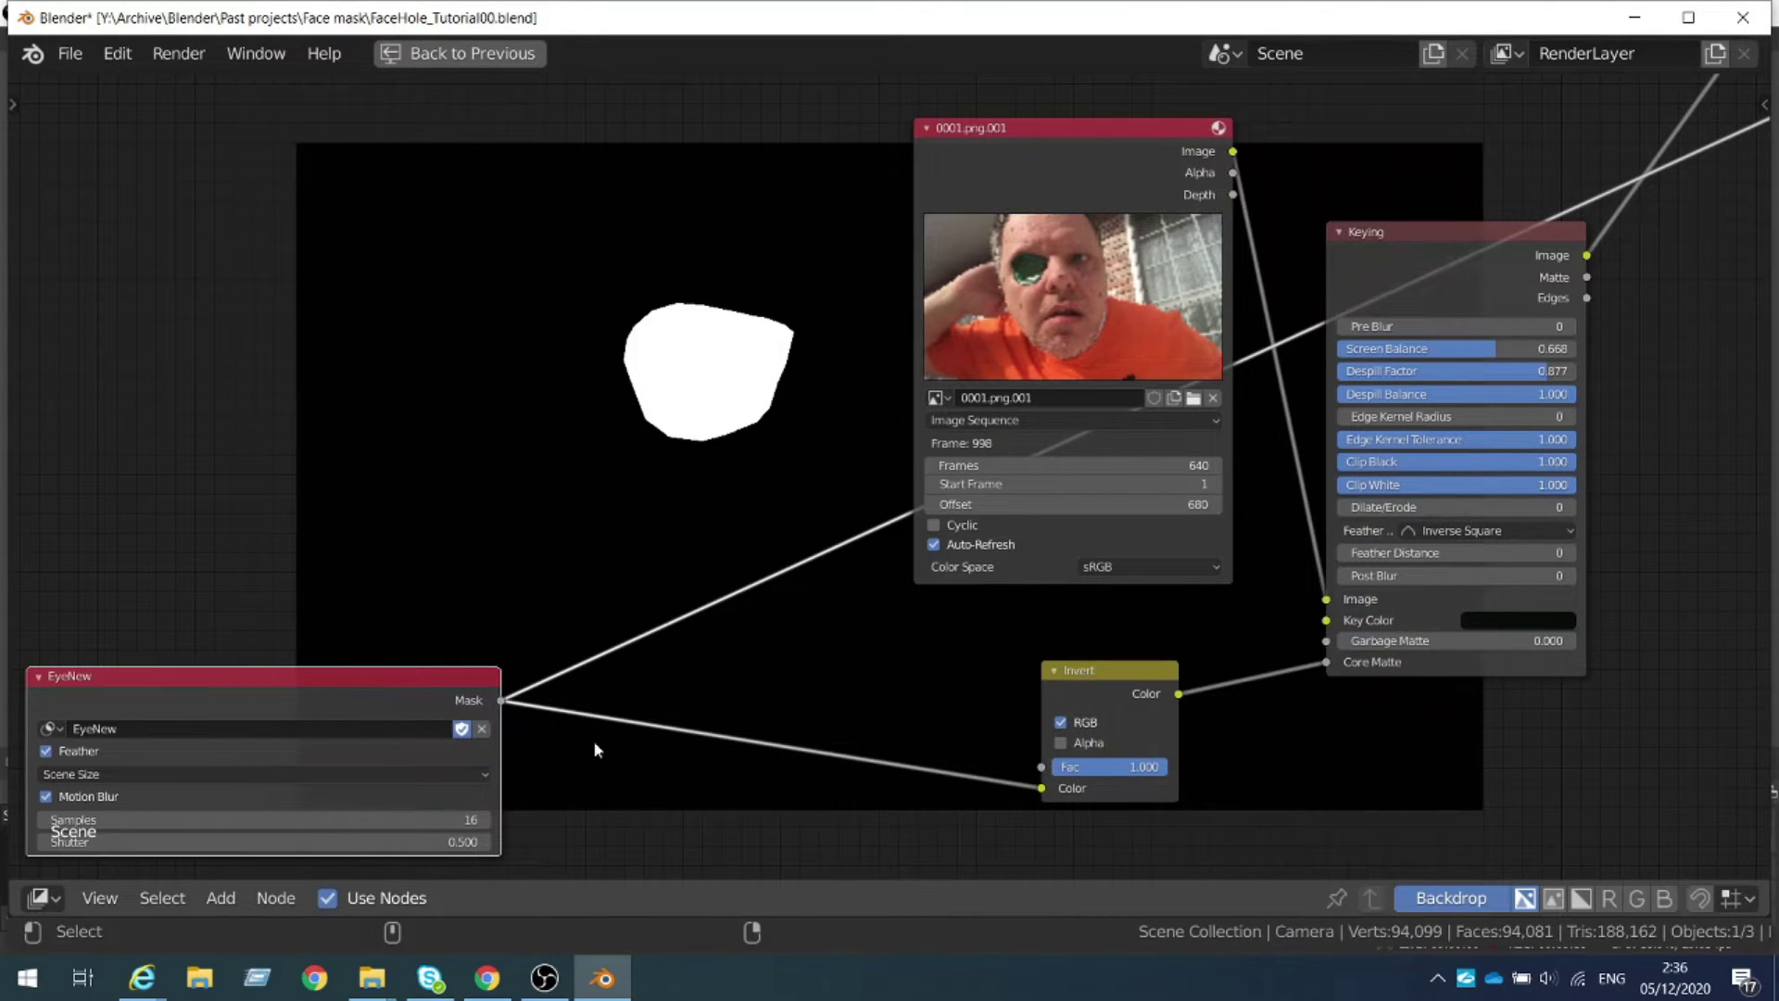
View the Keying result and set Pre Blur 4, Dilate/Erode -2, Feather Distance -6
left_click(1131, 693, "ctrl+shift")
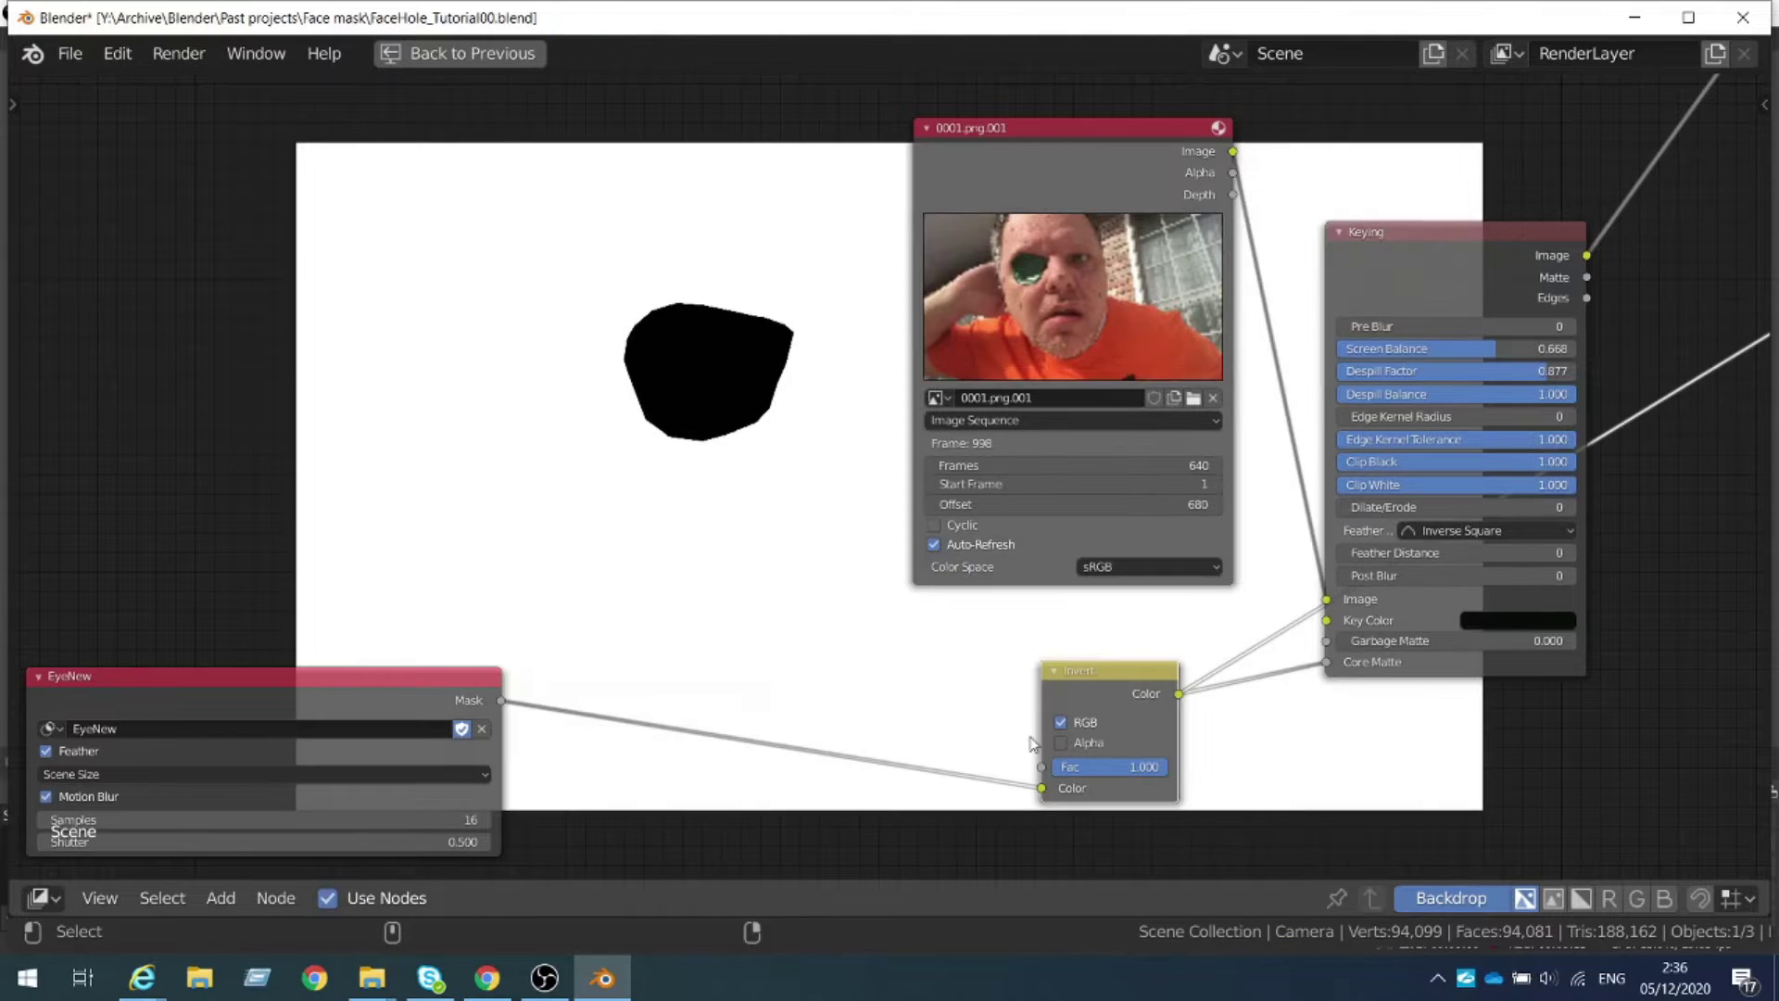
left_click(1431, 242, "ctrl+shift")
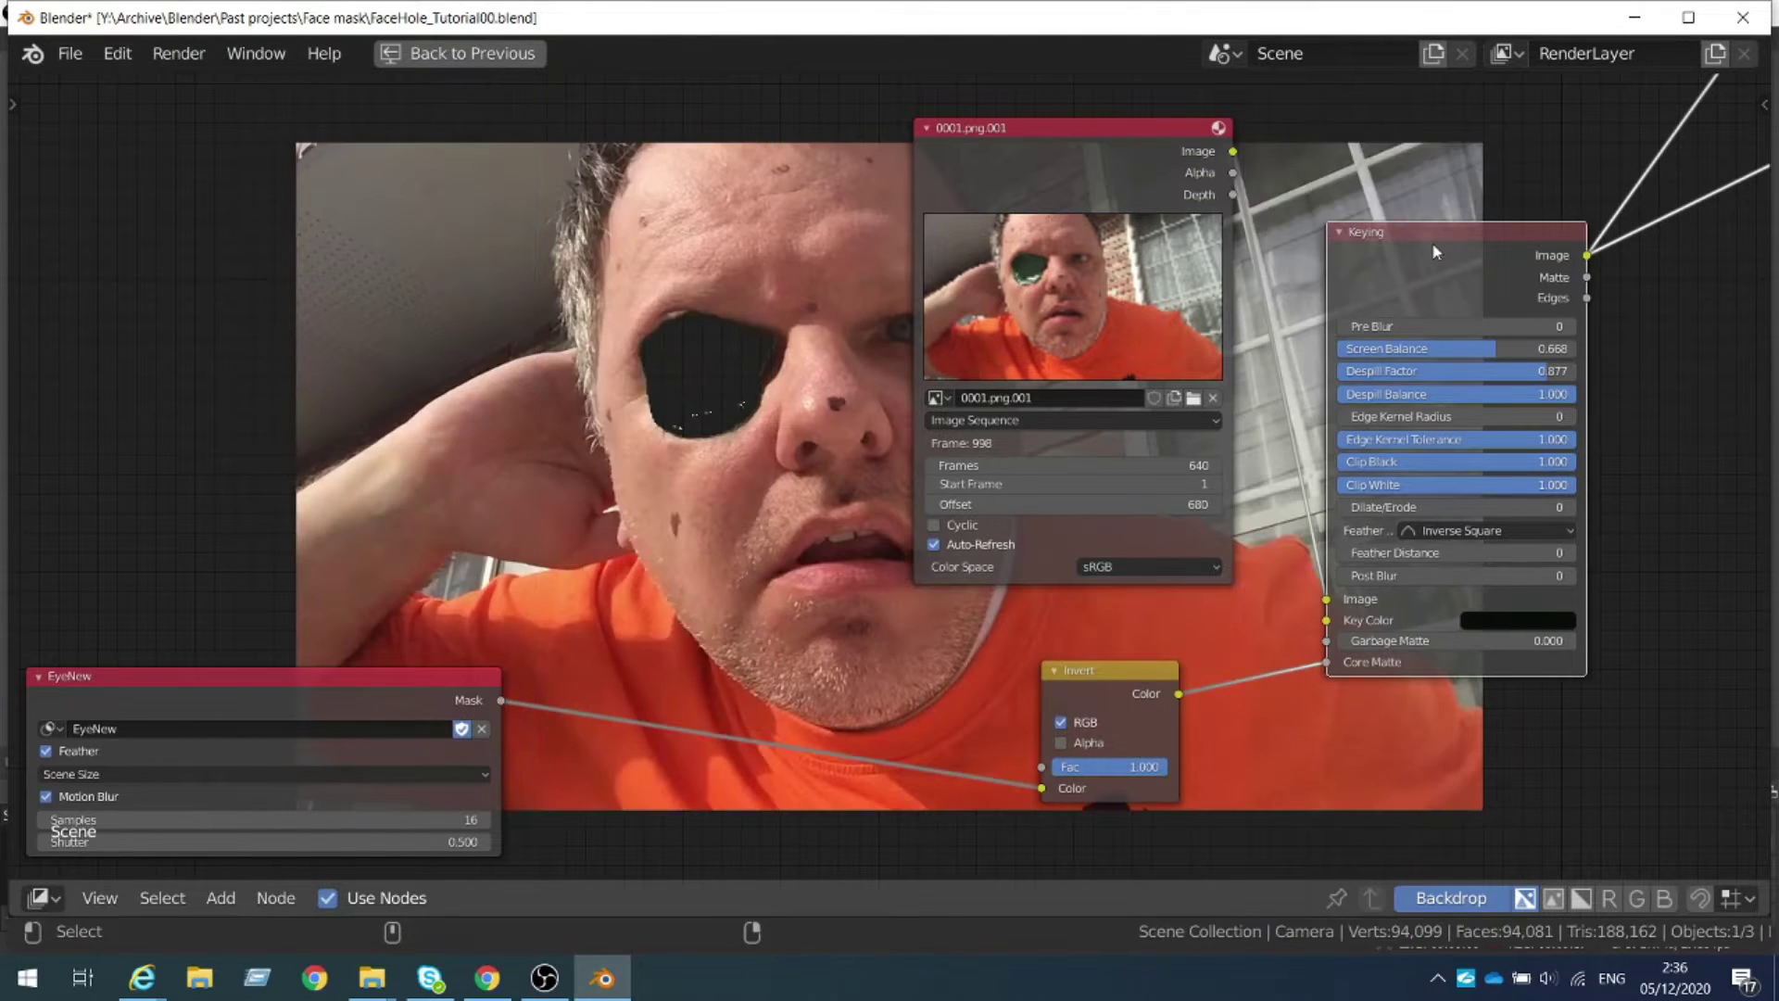
left_click(1568, 327)
left_click(1568, 327)
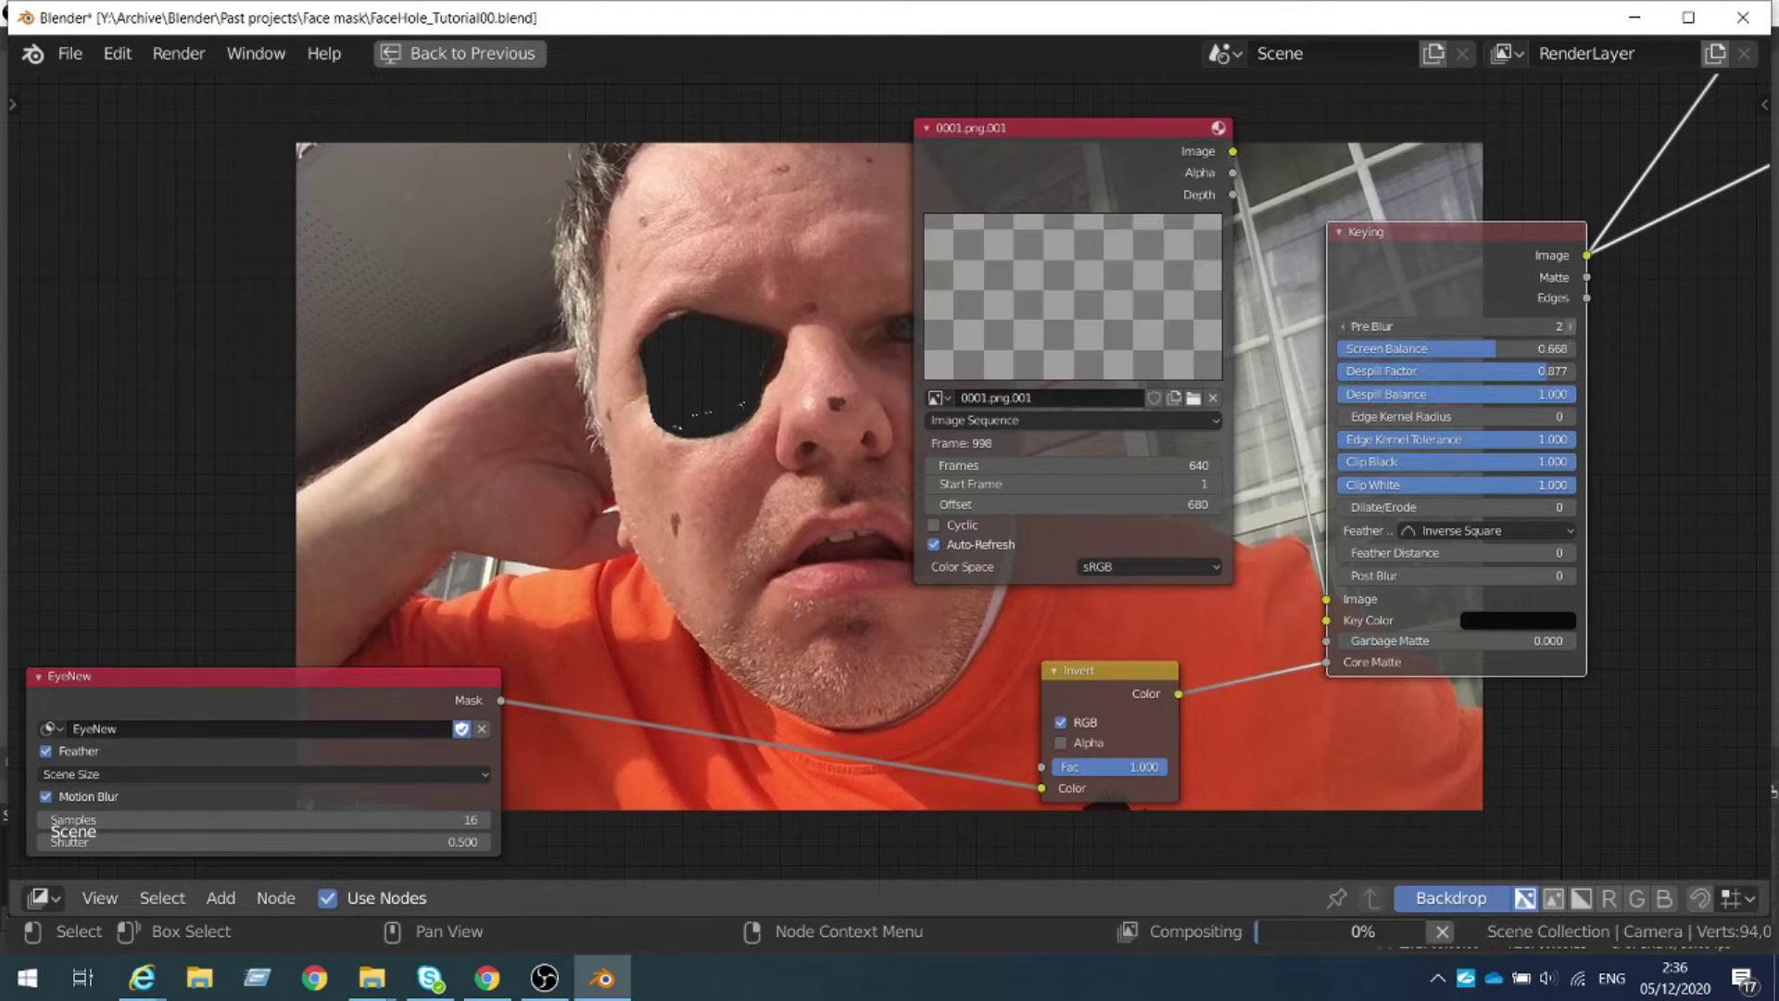
left_click(1568, 328)
left_click(1568, 328)
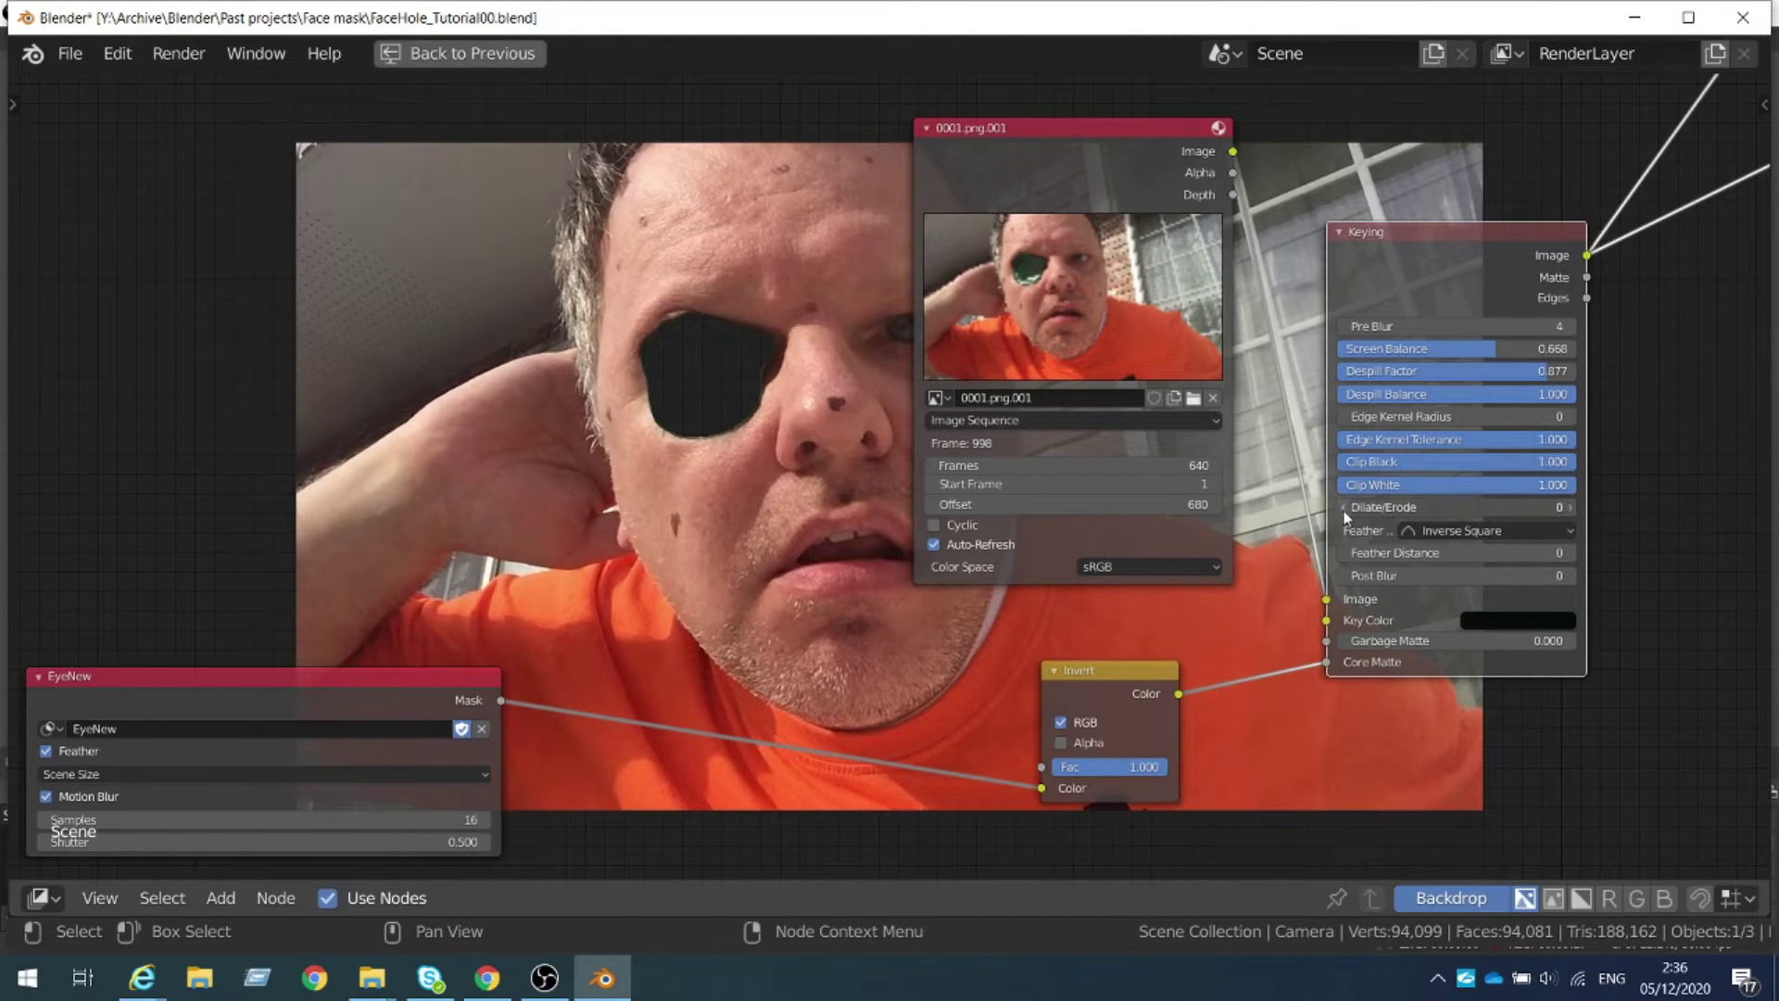
left_click_drag(1343, 508, 1316, 509)
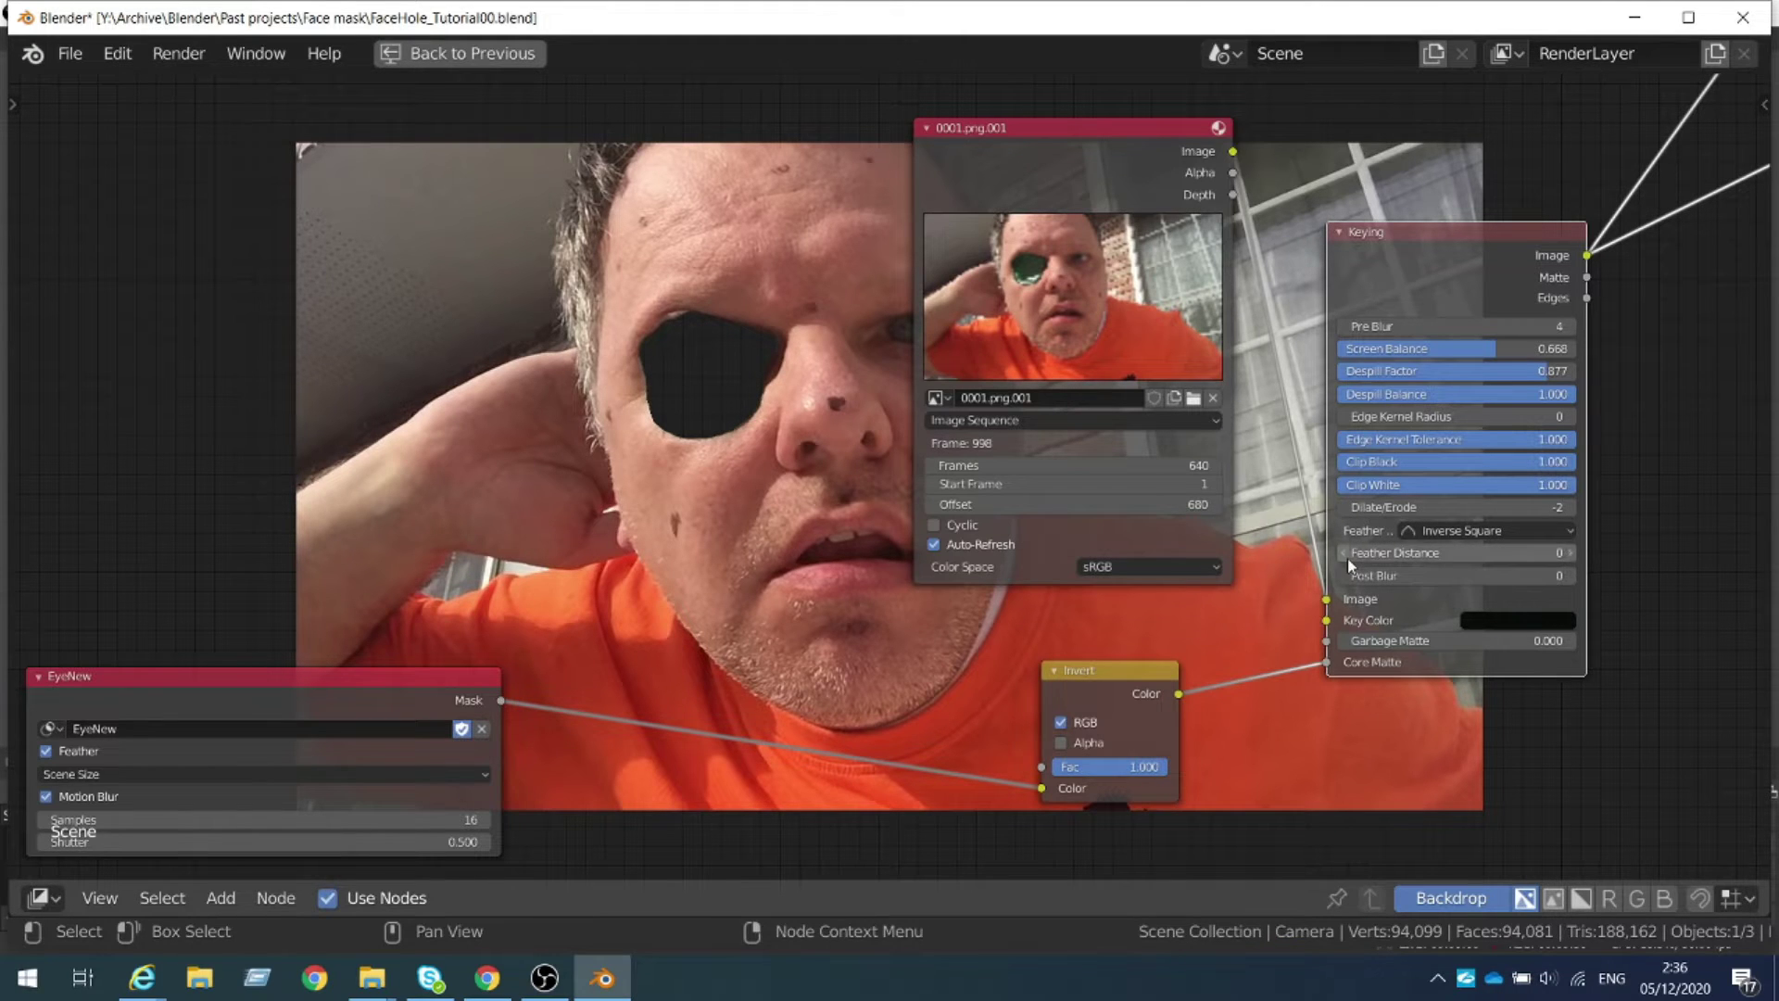
left_click_drag(1348, 553, 1292, 553)
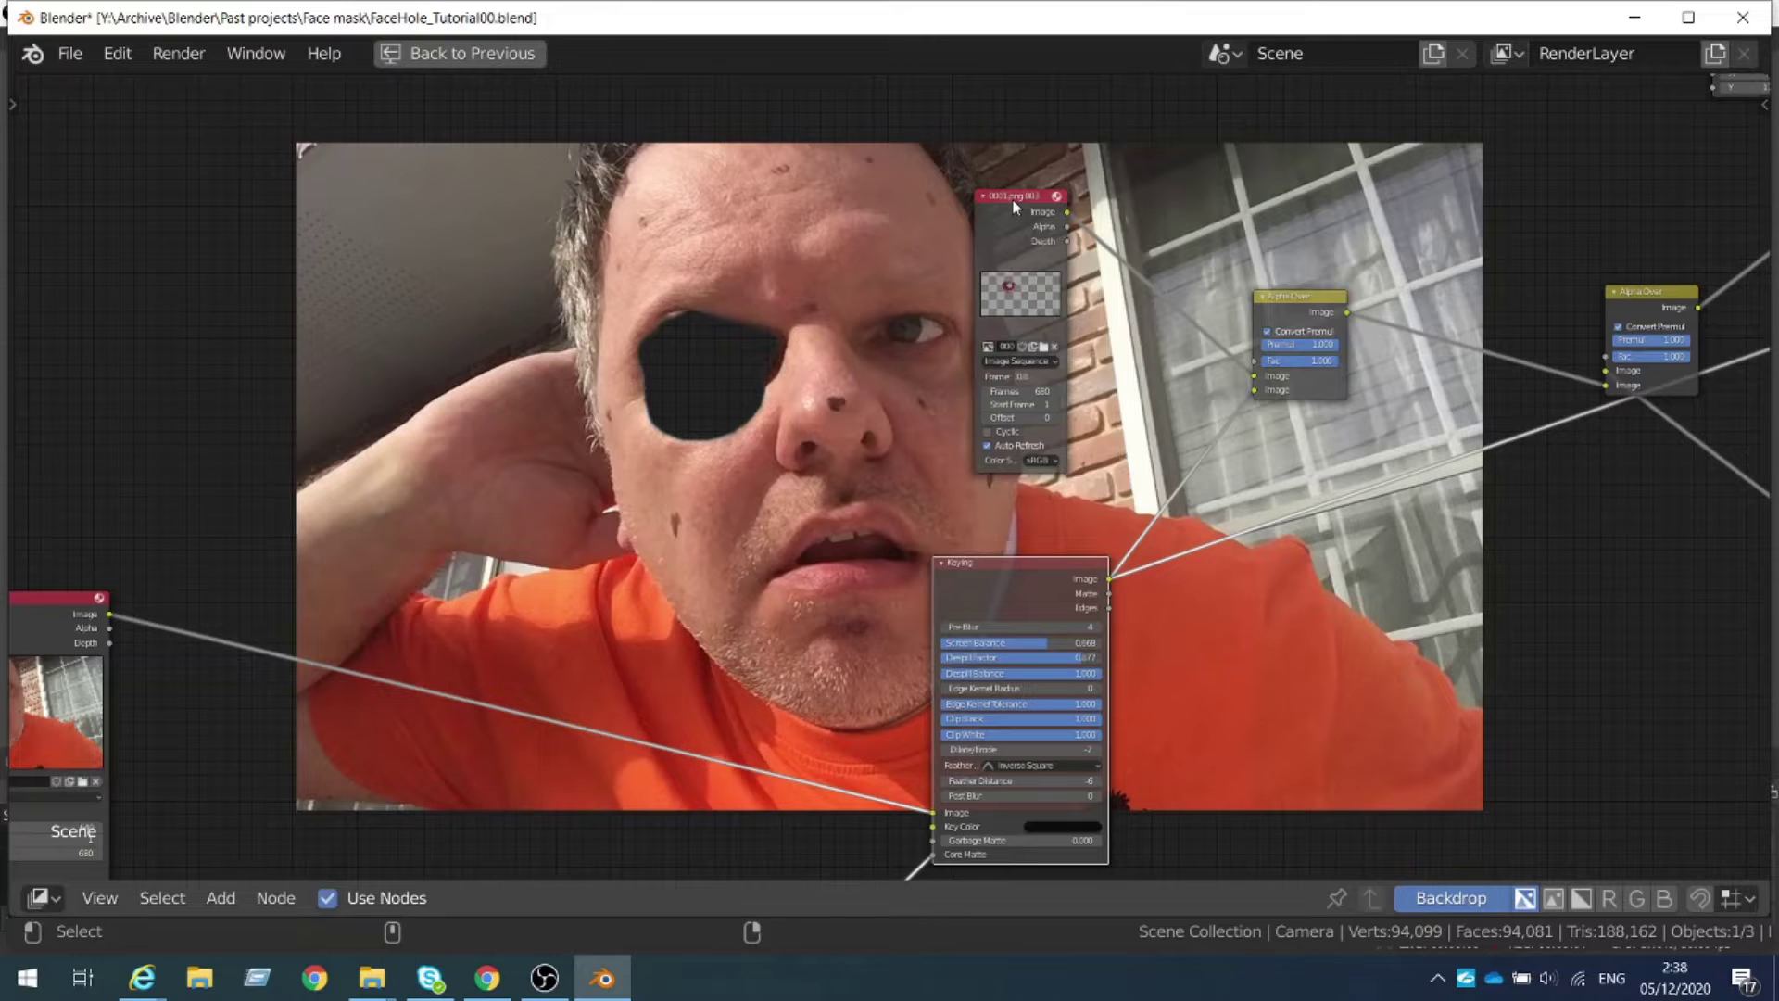
Preview the raw-meat hole image, then the Alpha Over composite over the face
left_click(1011, 198, "ctrl+shift")
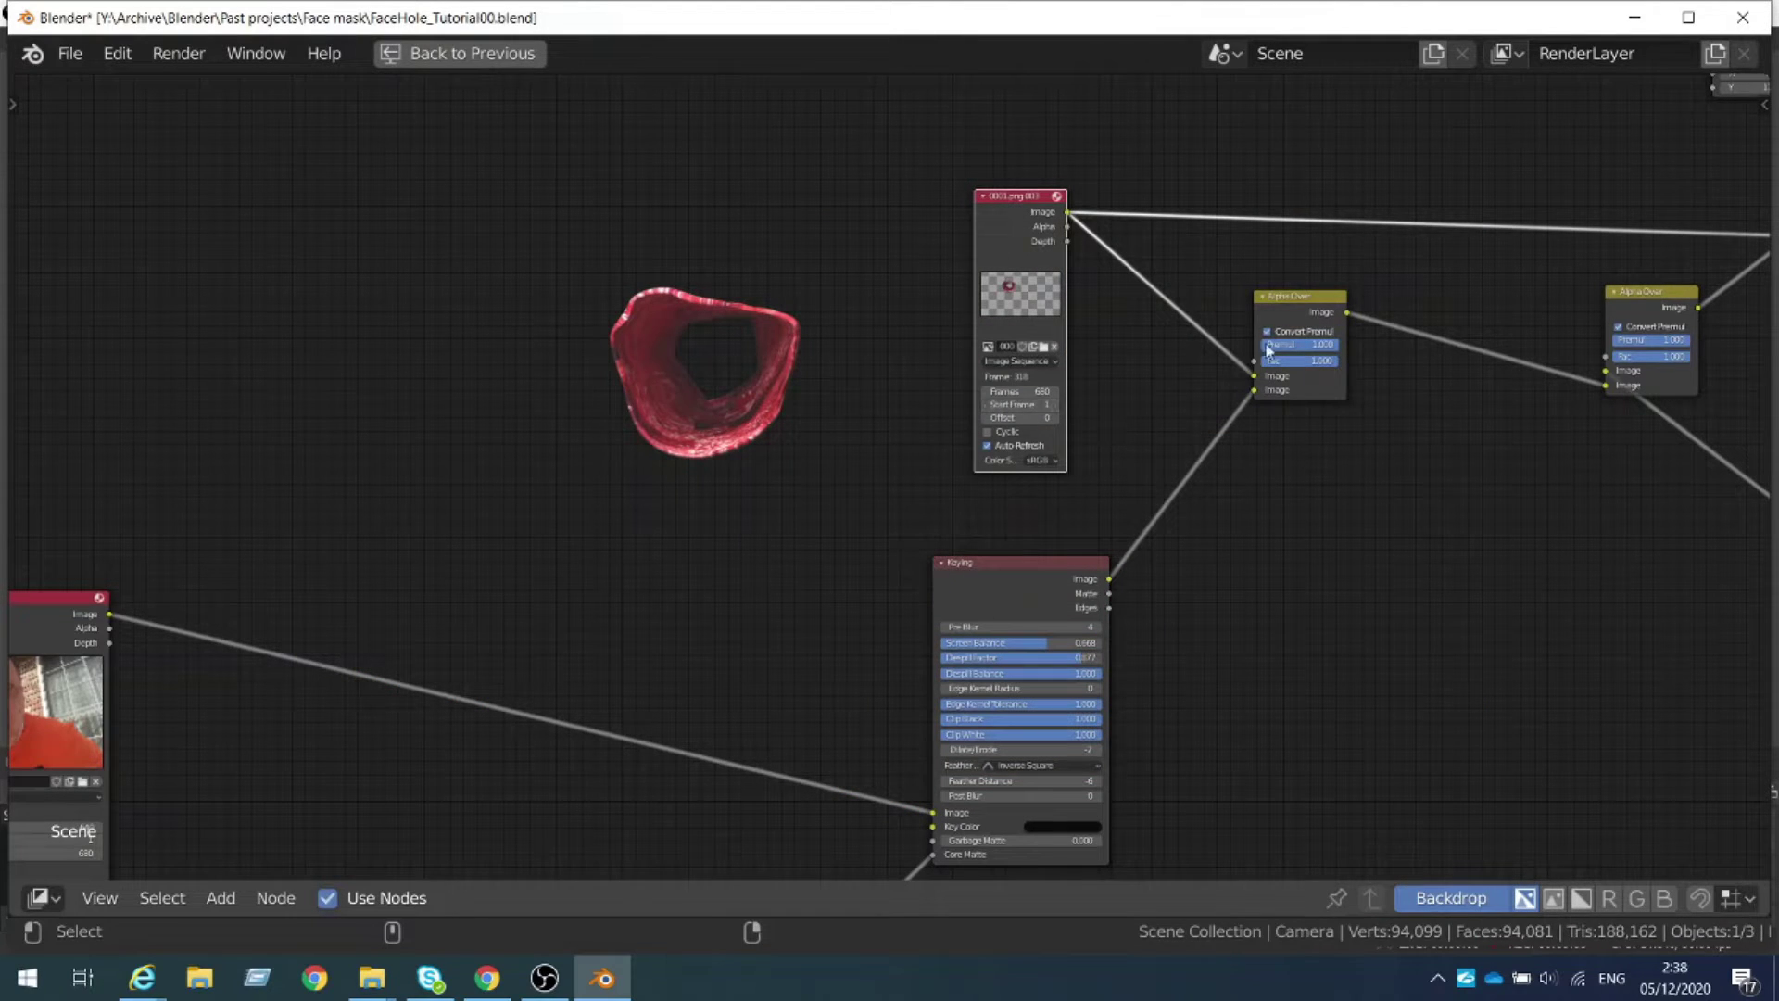
left_click(1299, 309, "ctrl+shift")
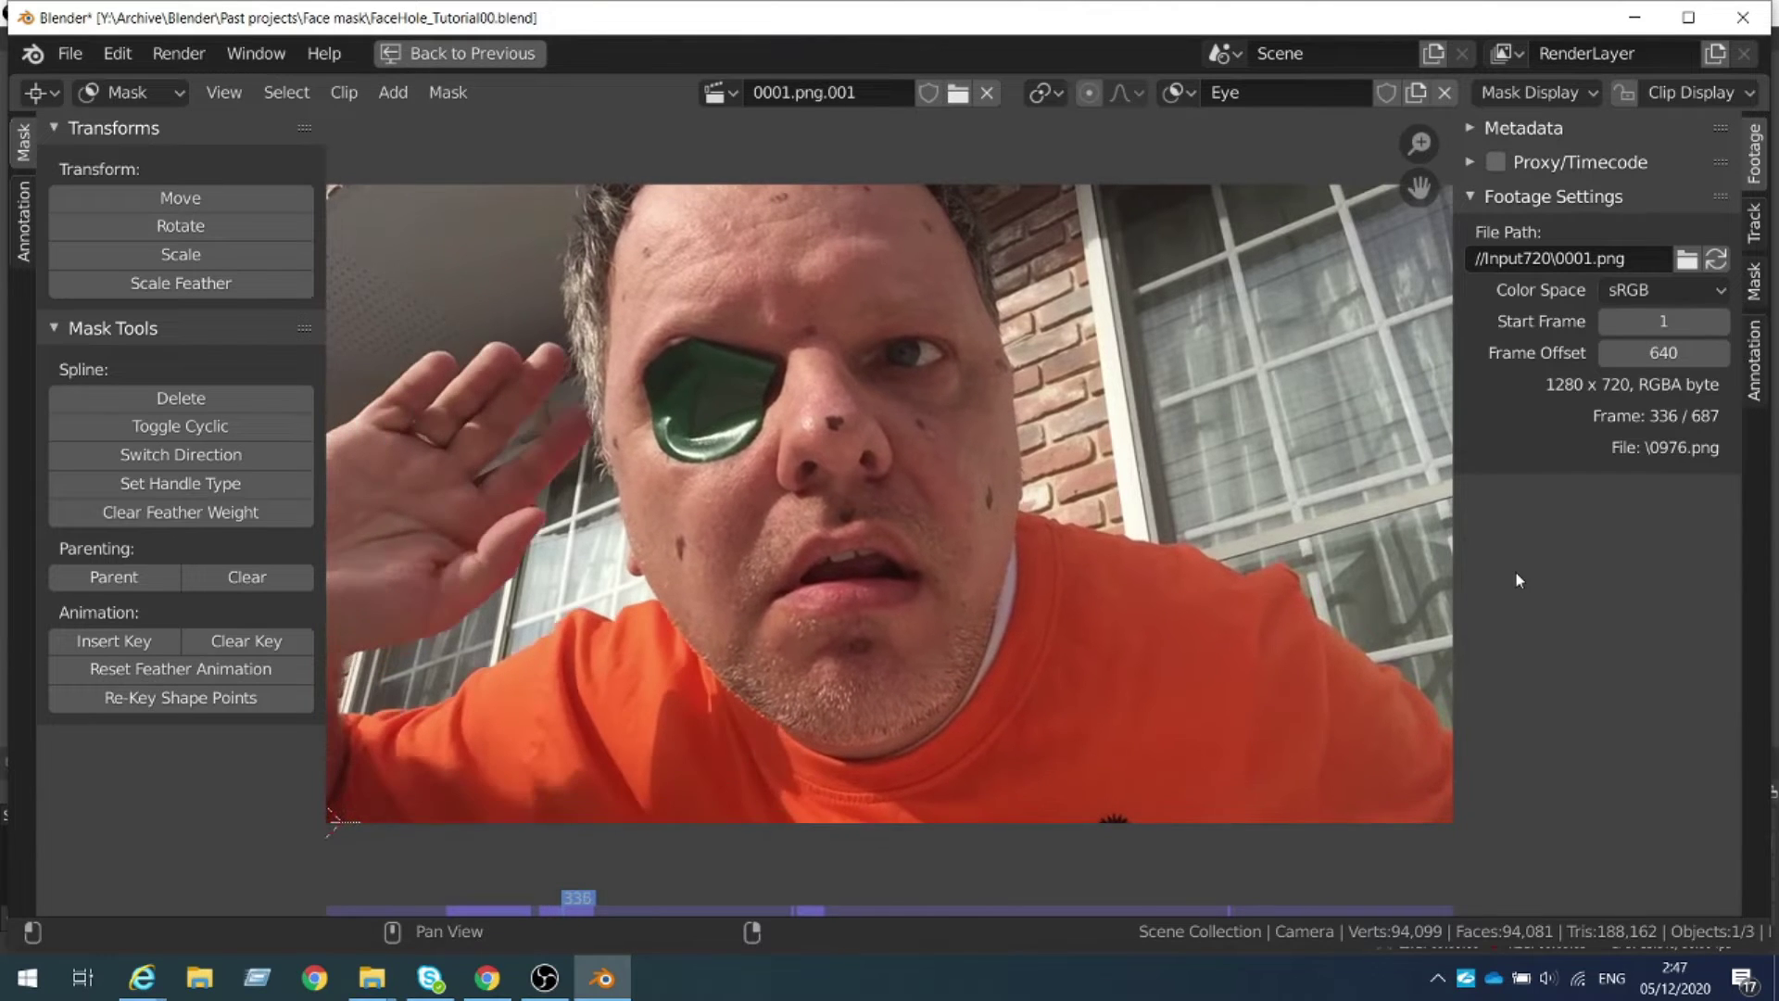
Step back to frame 335 and make Hand the active mask
key("Left")
key("Left")
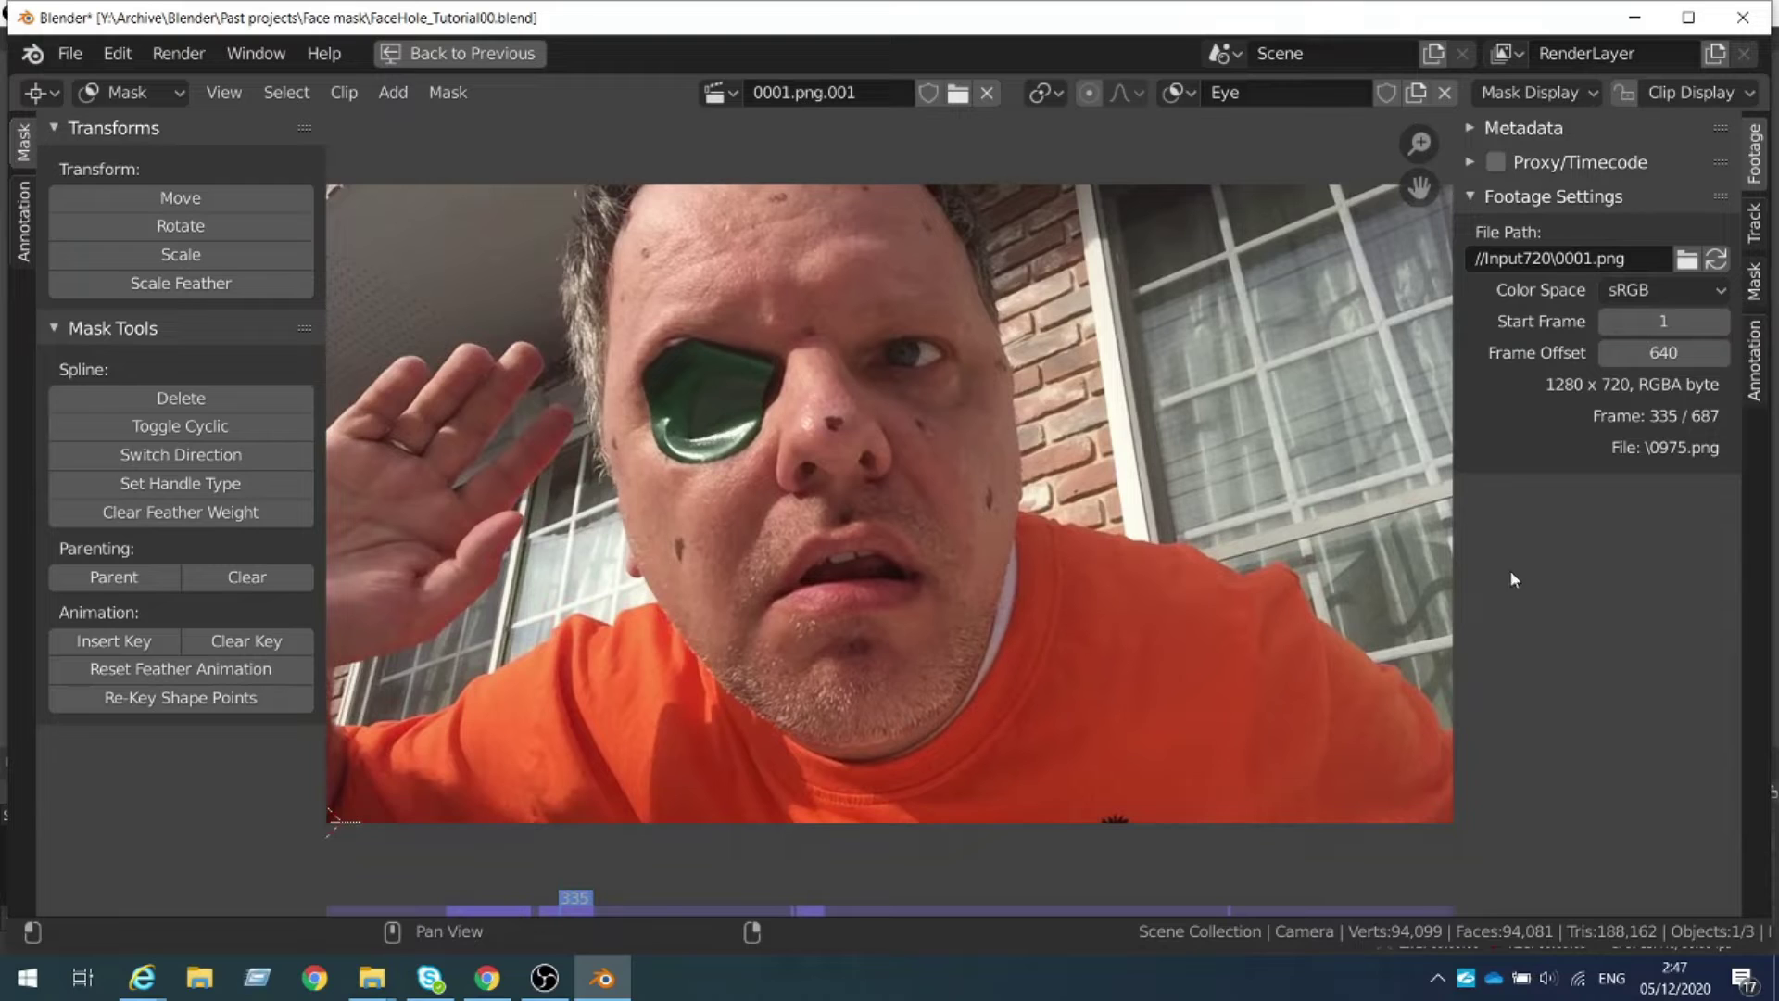
left_click(1178, 92)
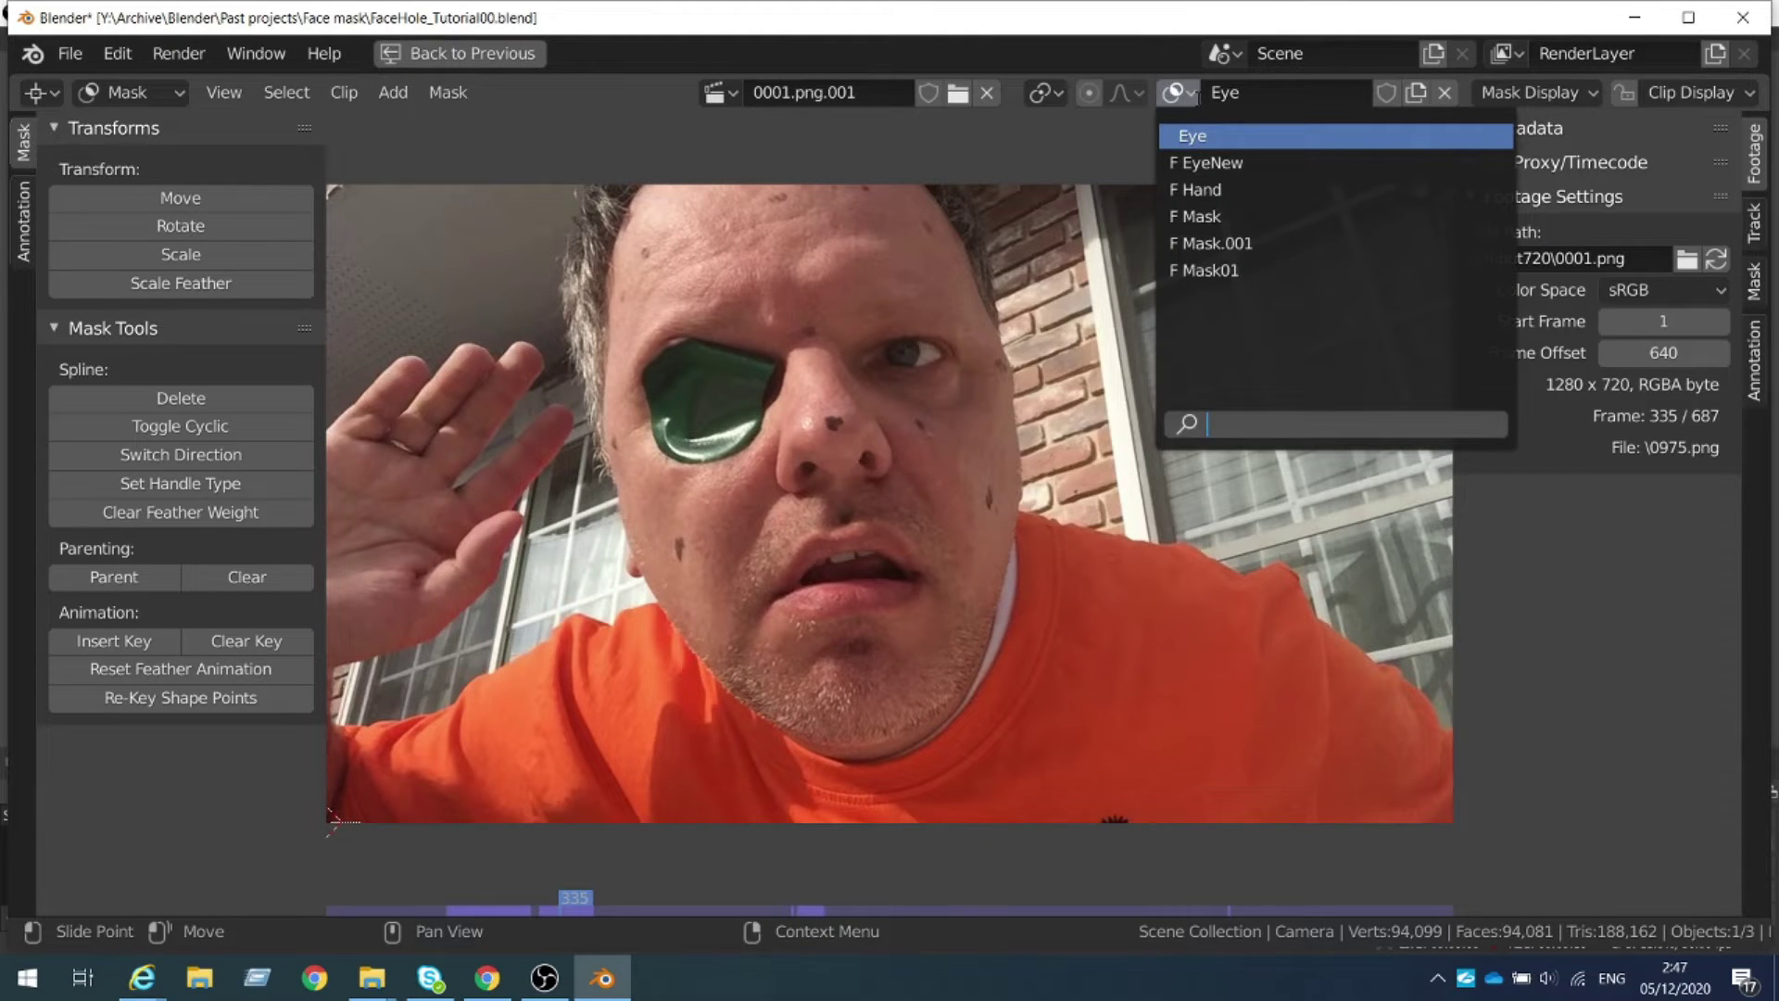
left_click(1218, 190)
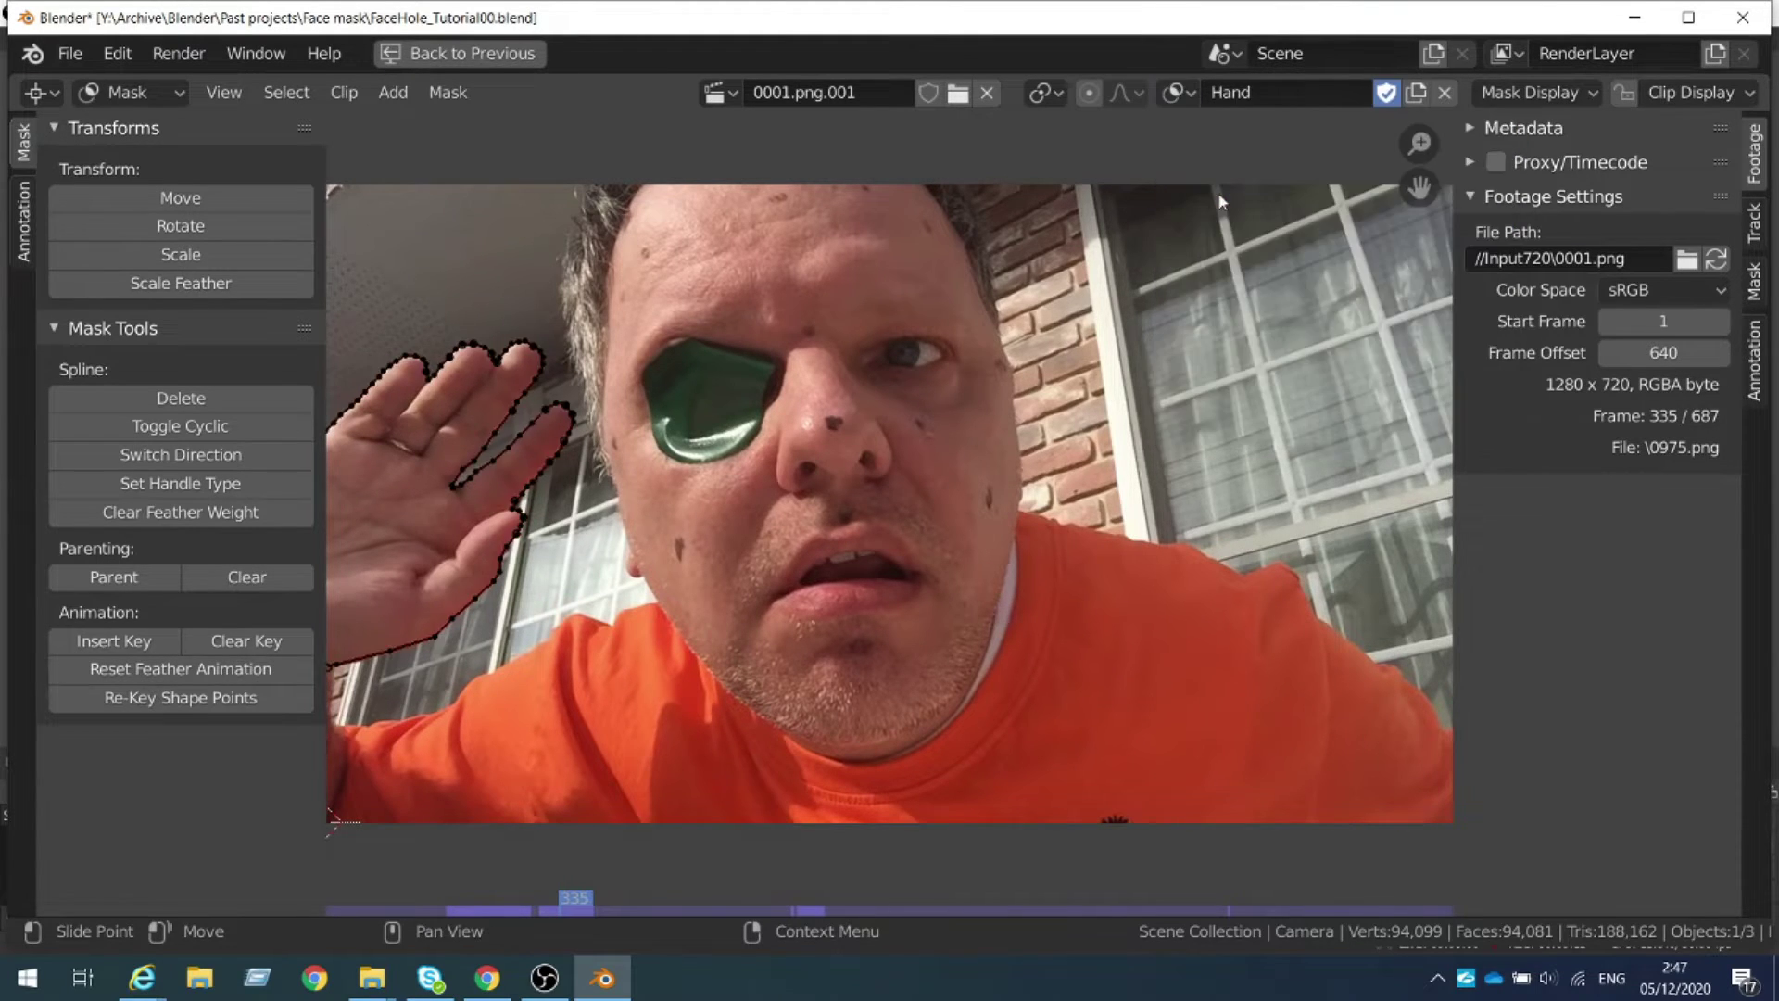
Toggle selection of all Hand mask points, ending with them deselected
key("a")
key("alt+a")
key("a")
key("alt+a")
key("a")
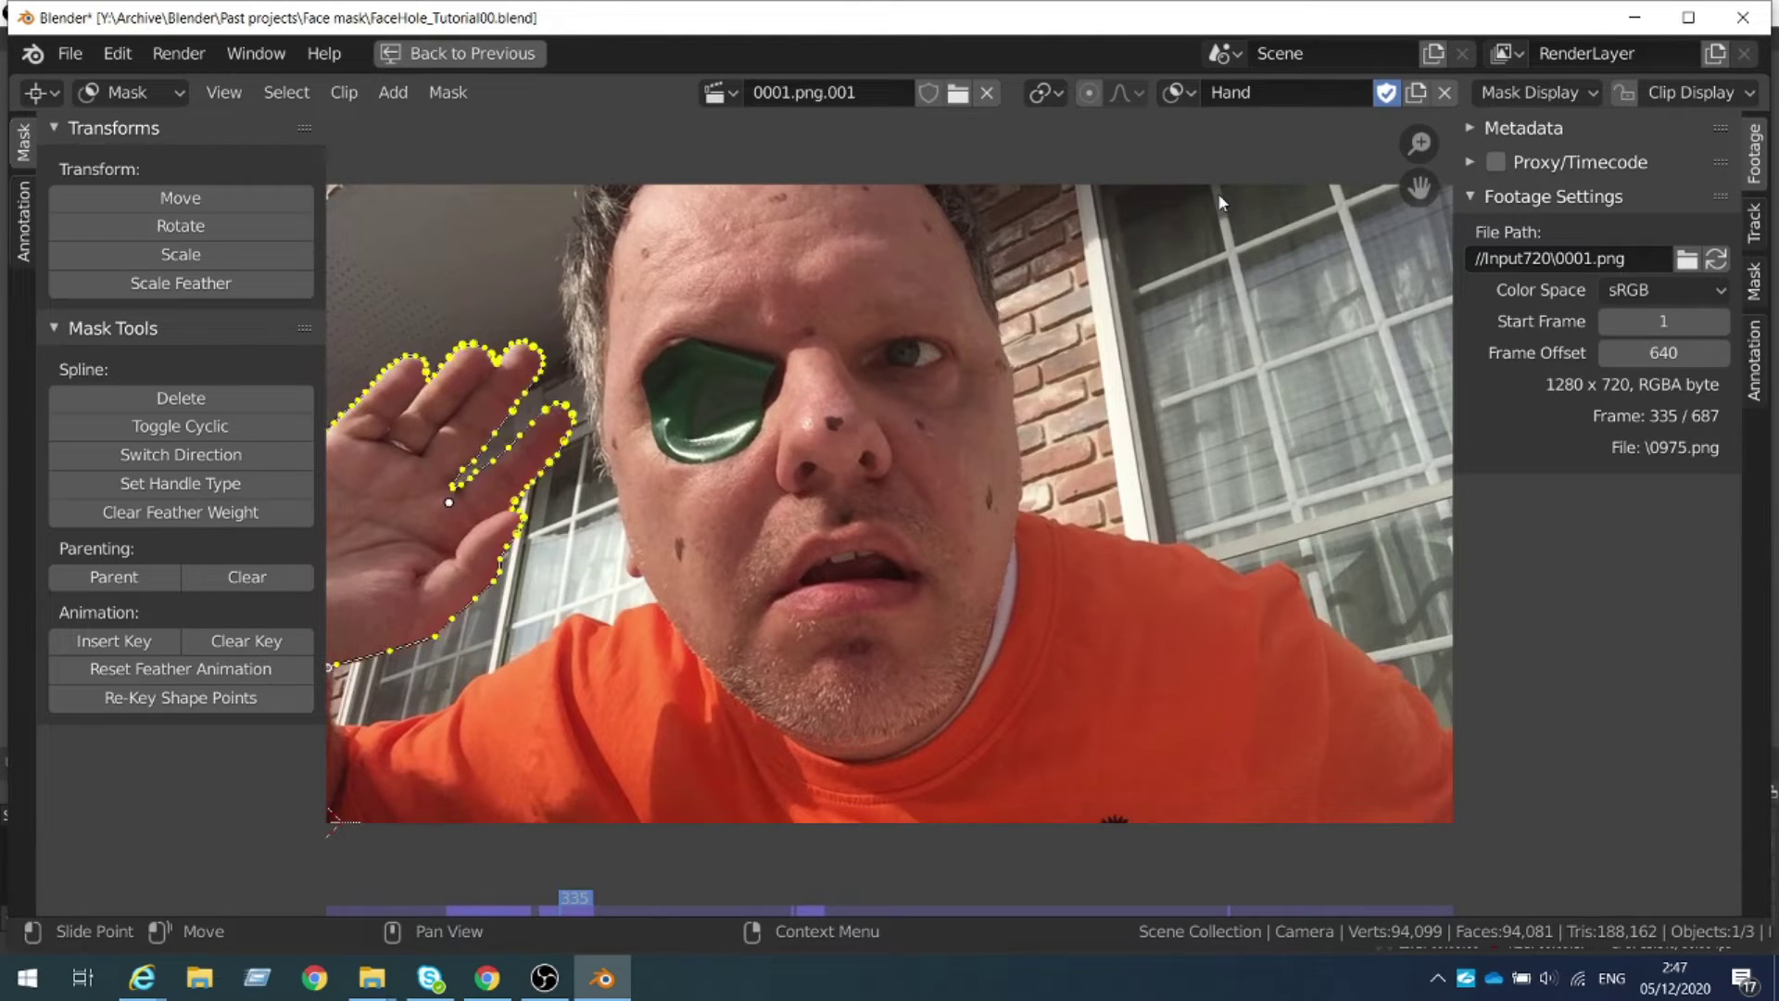
key("alt+a")
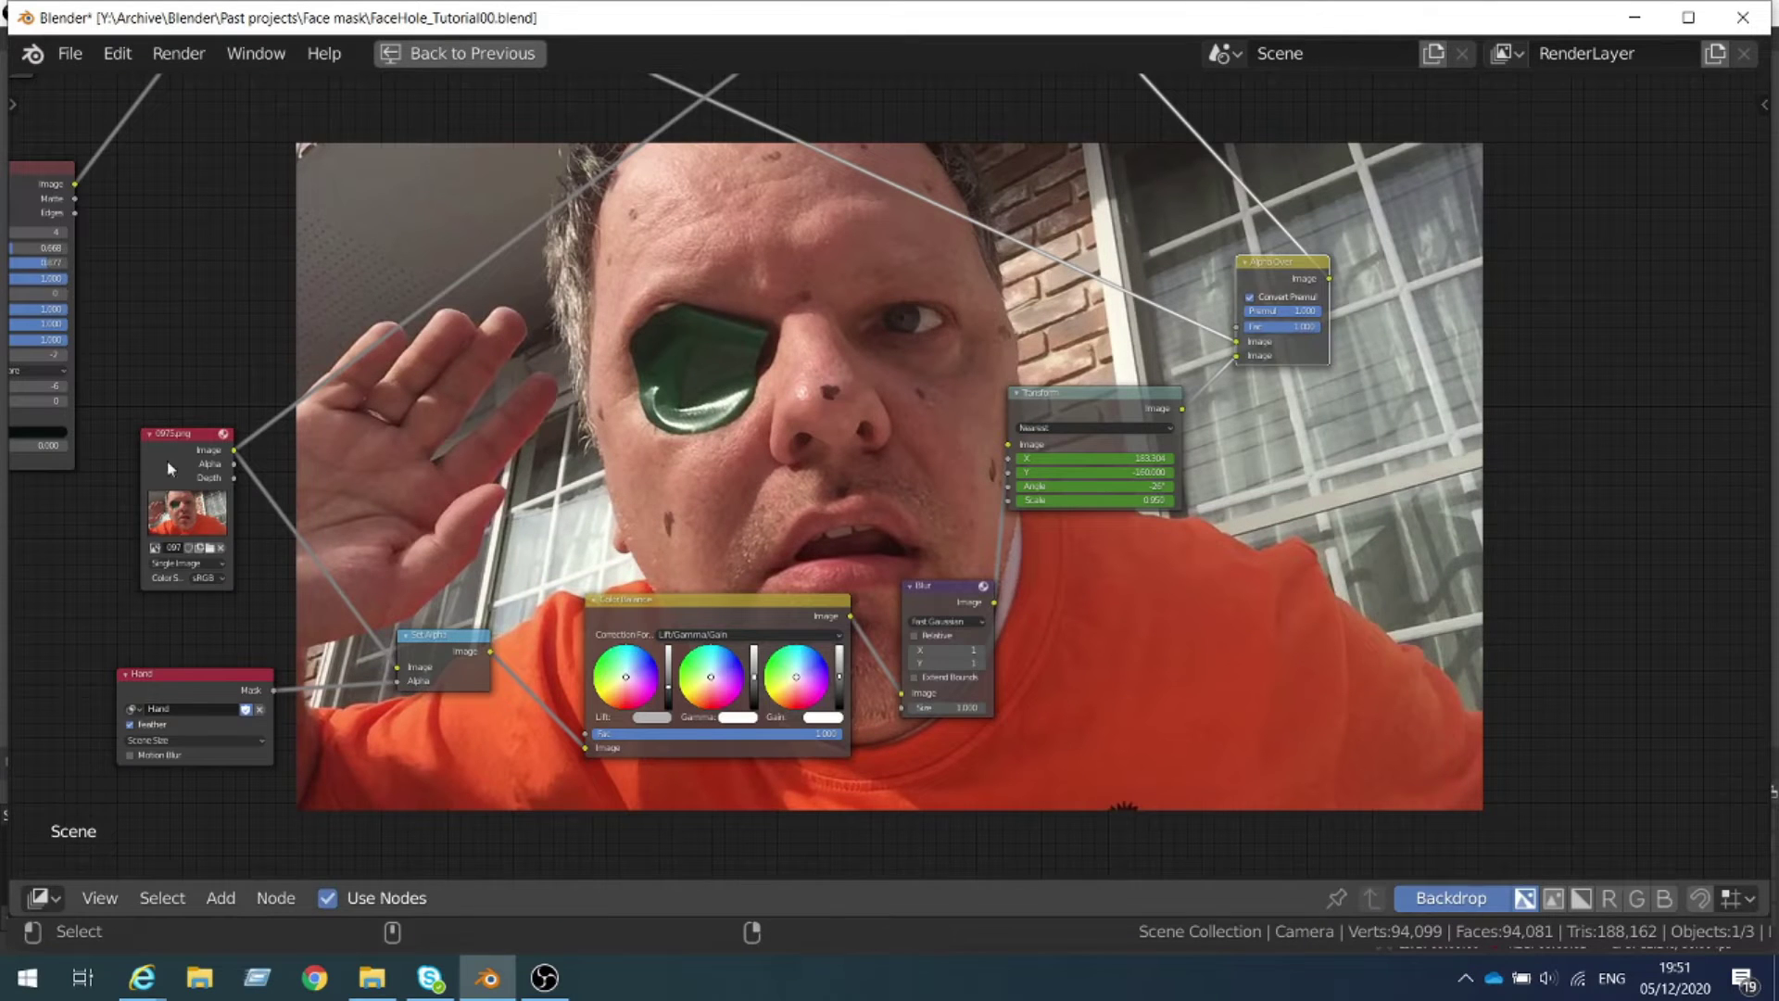
Preview the hand mask, cut-out, colour-balanced, blurred and transformed hand nodes in turn
left_click(162, 682, "ctrl+shift")
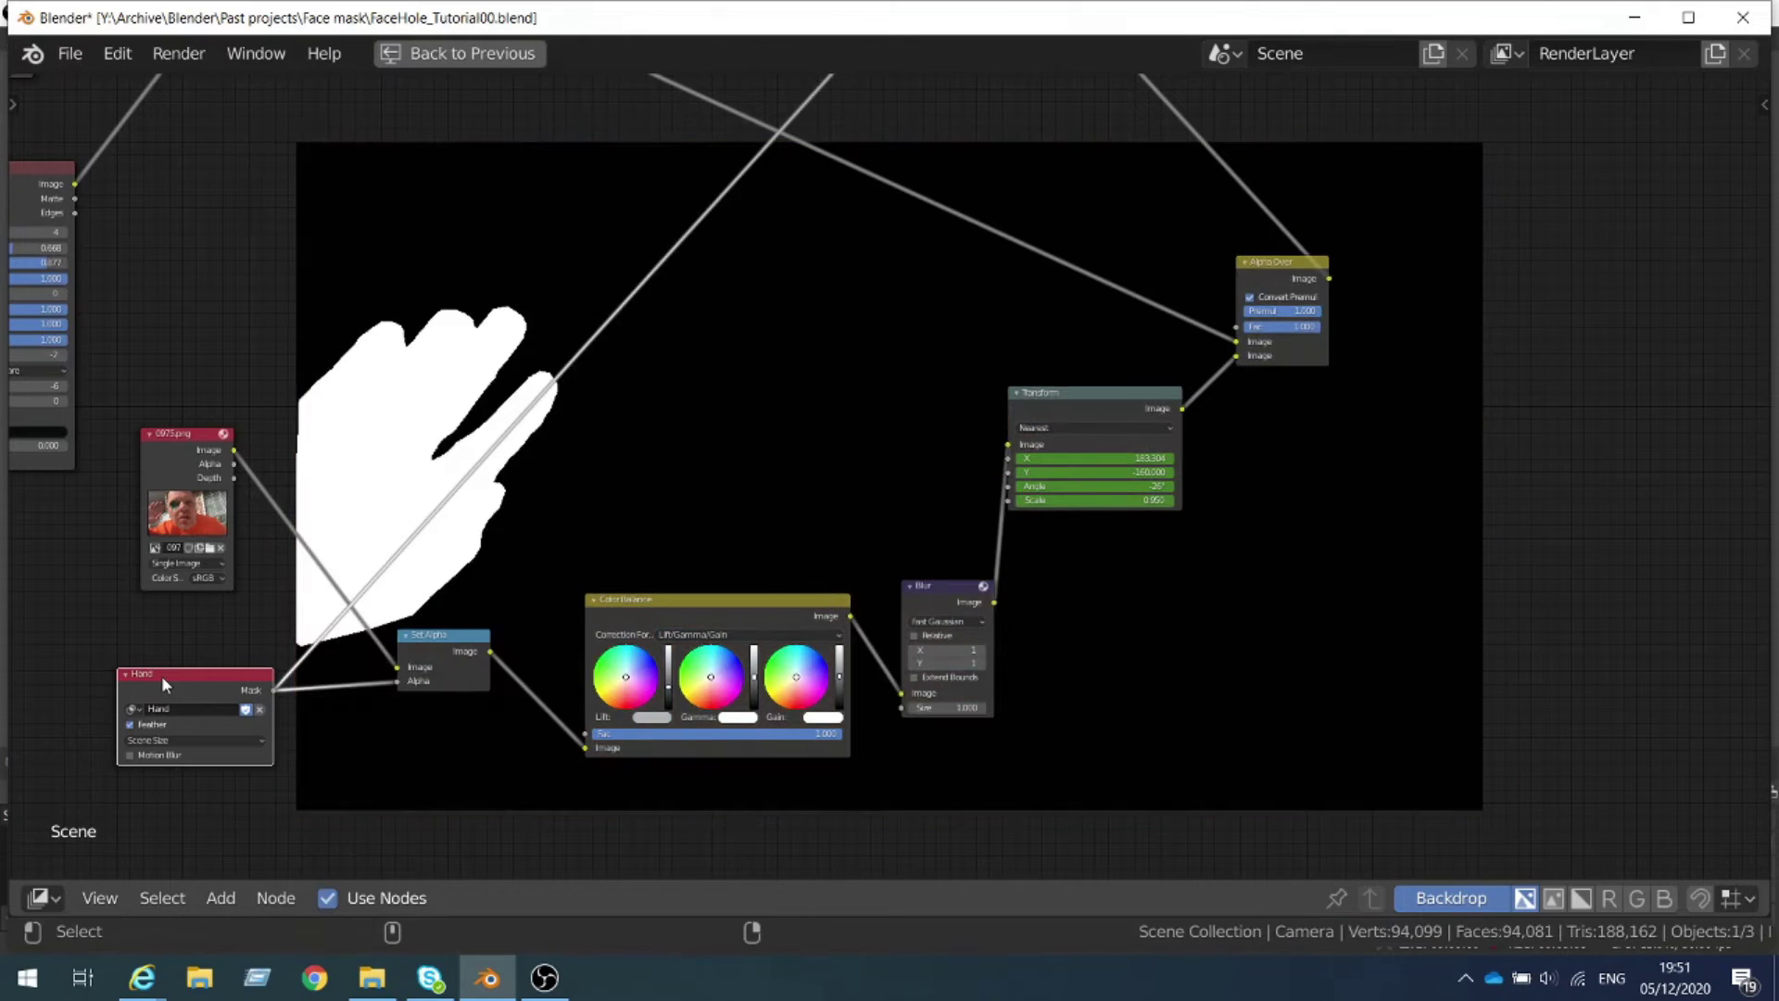
left_click(441, 639, "ctrl+shift")
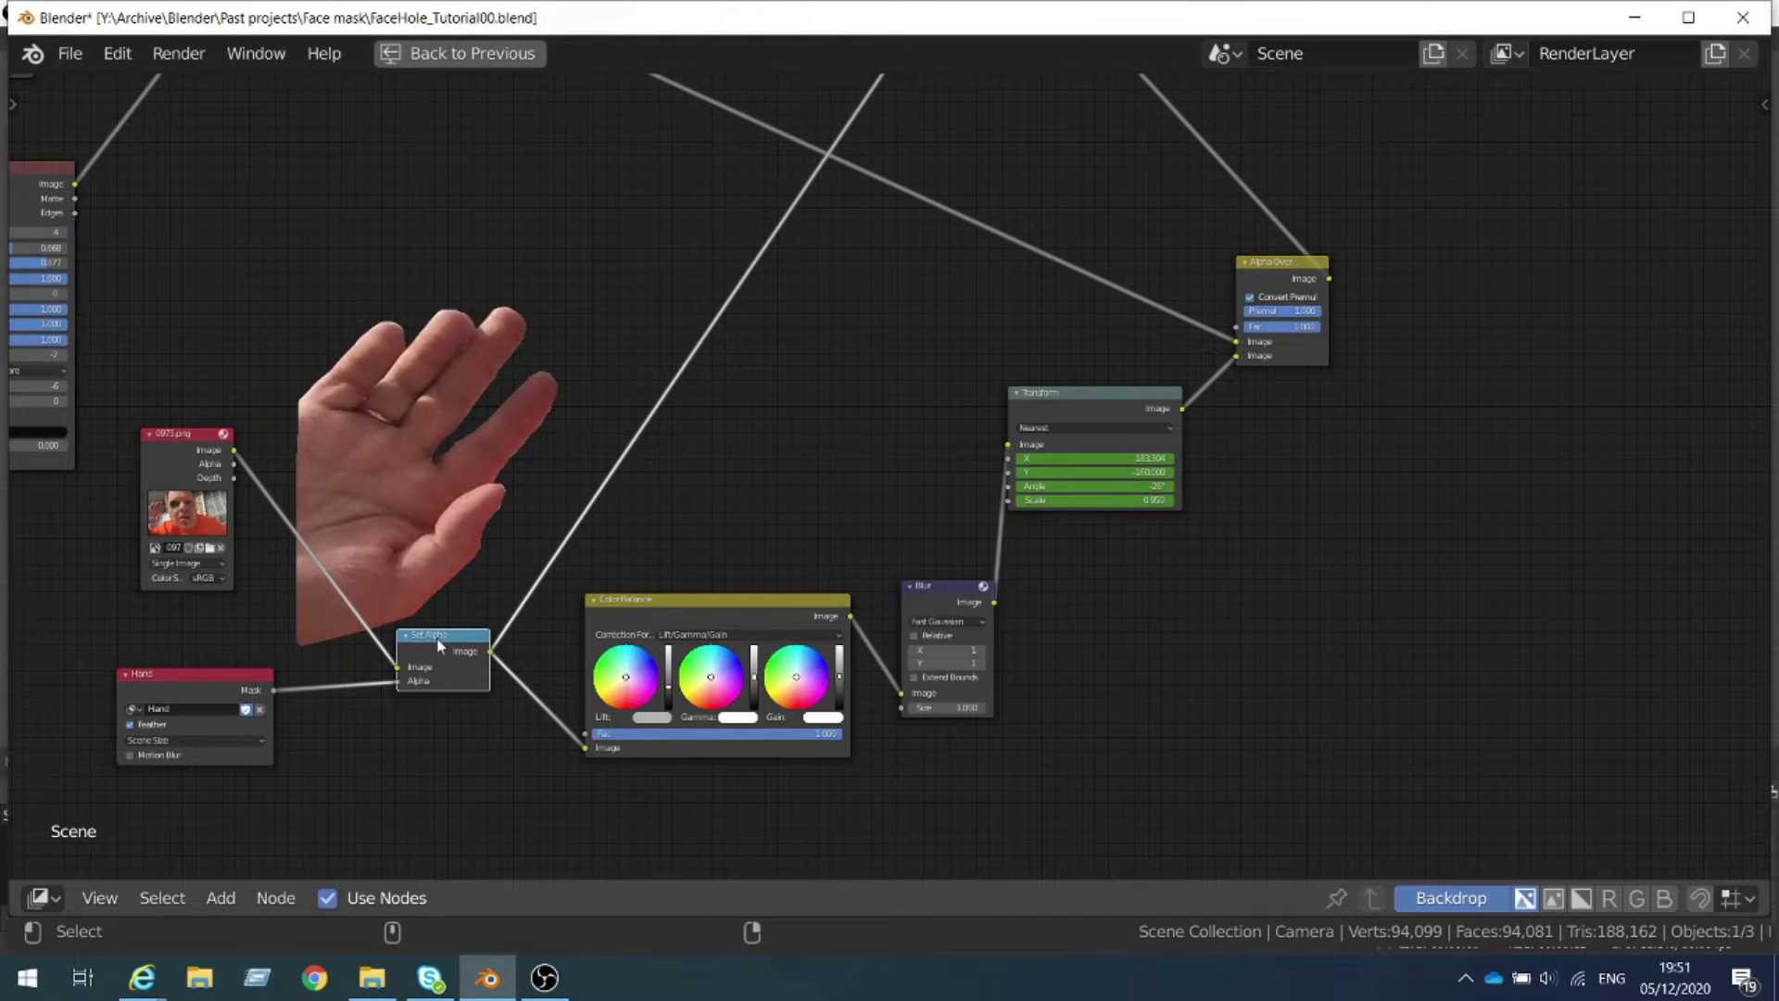
left_click(682, 604, "ctrl+shift")
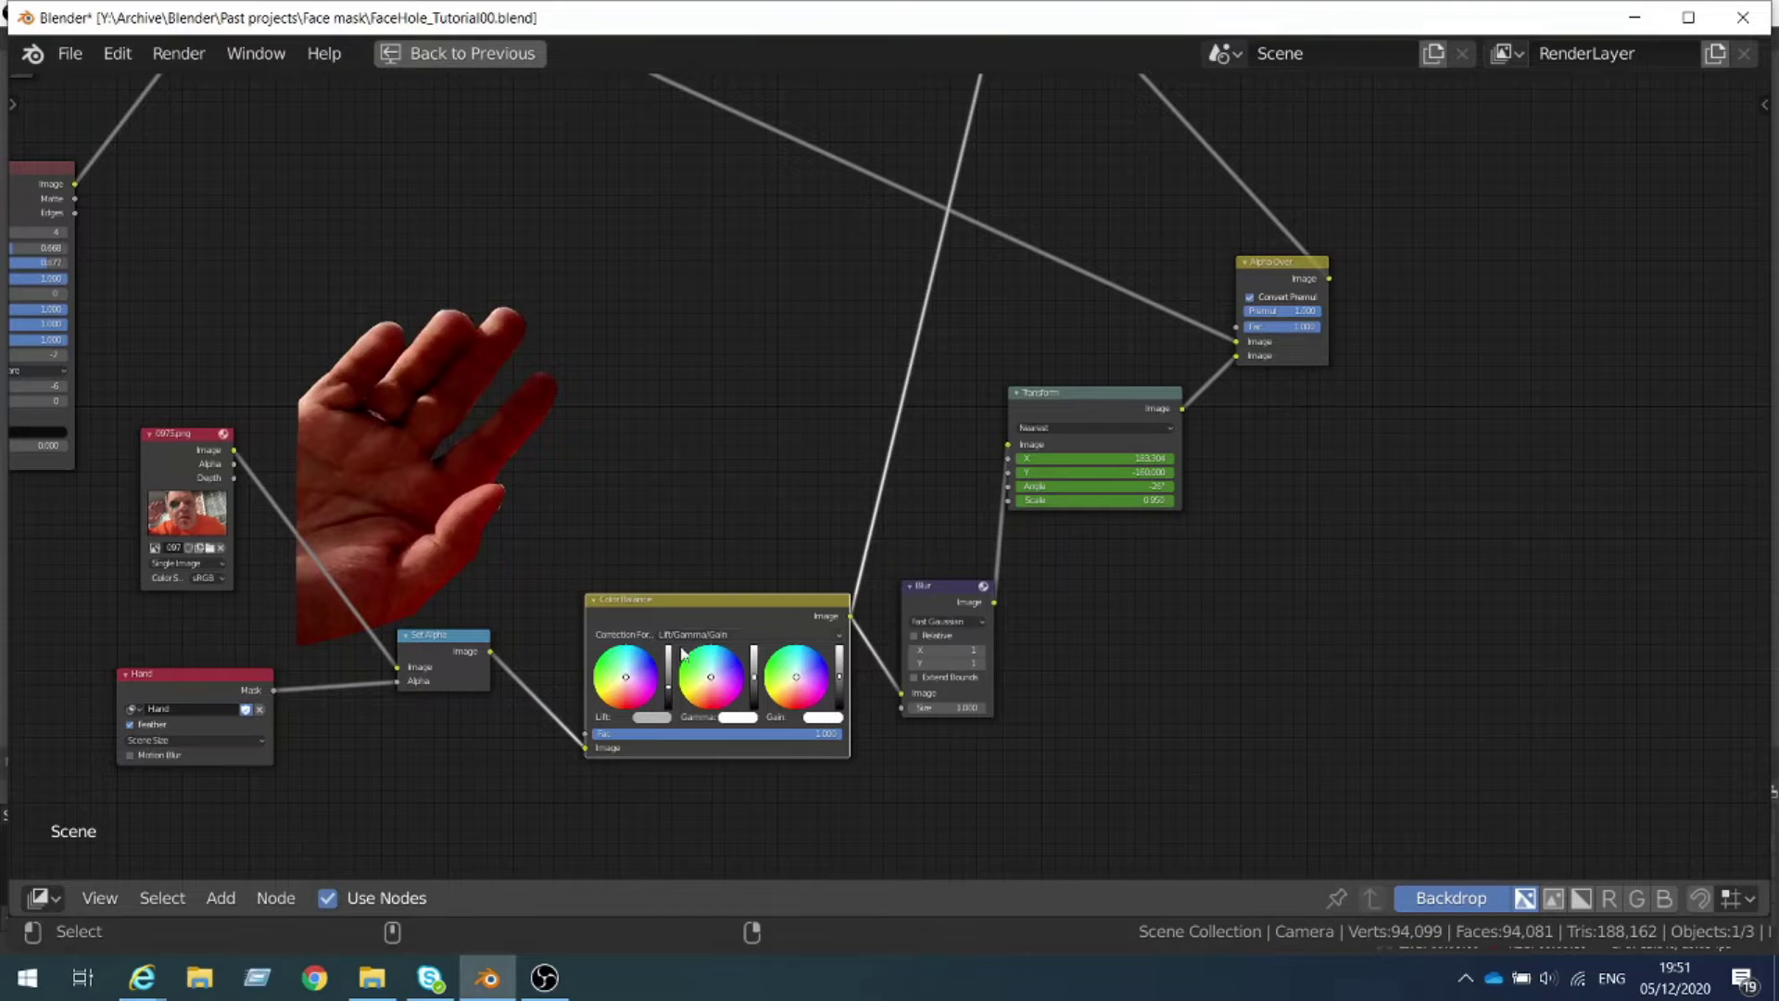
left_click(955, 595, "ctrl+shift")
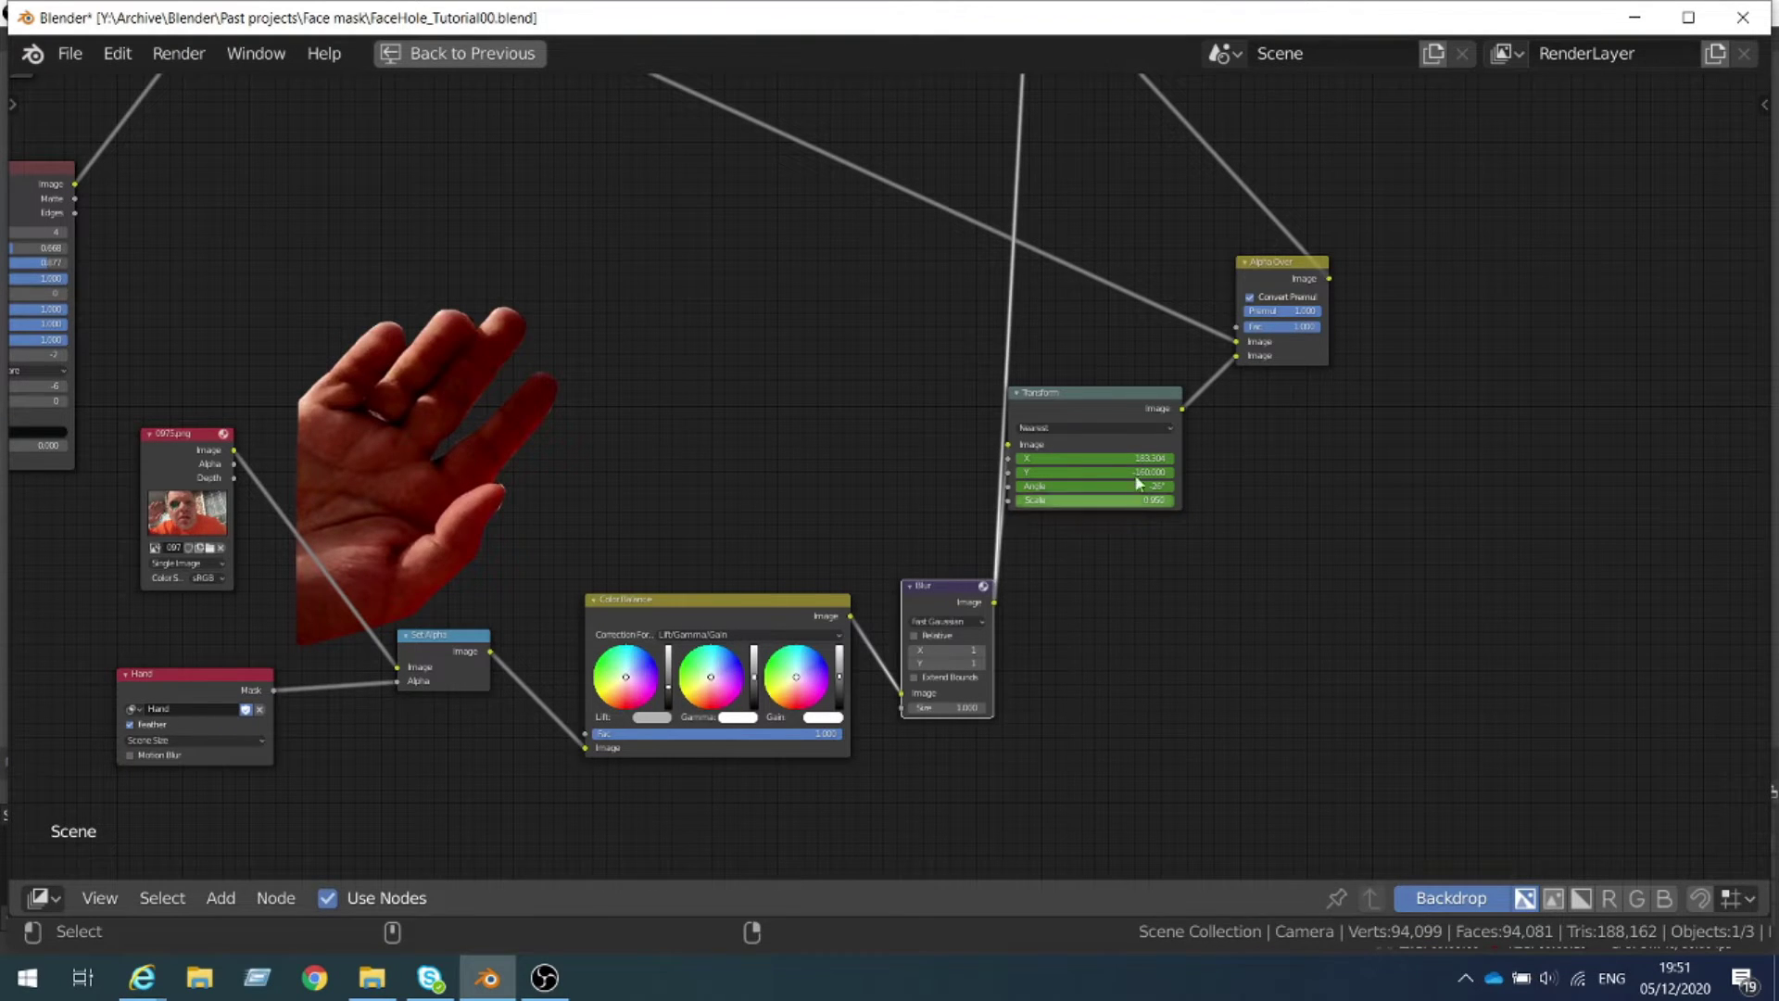
left_click(1109, 402, "ctrl+shift")
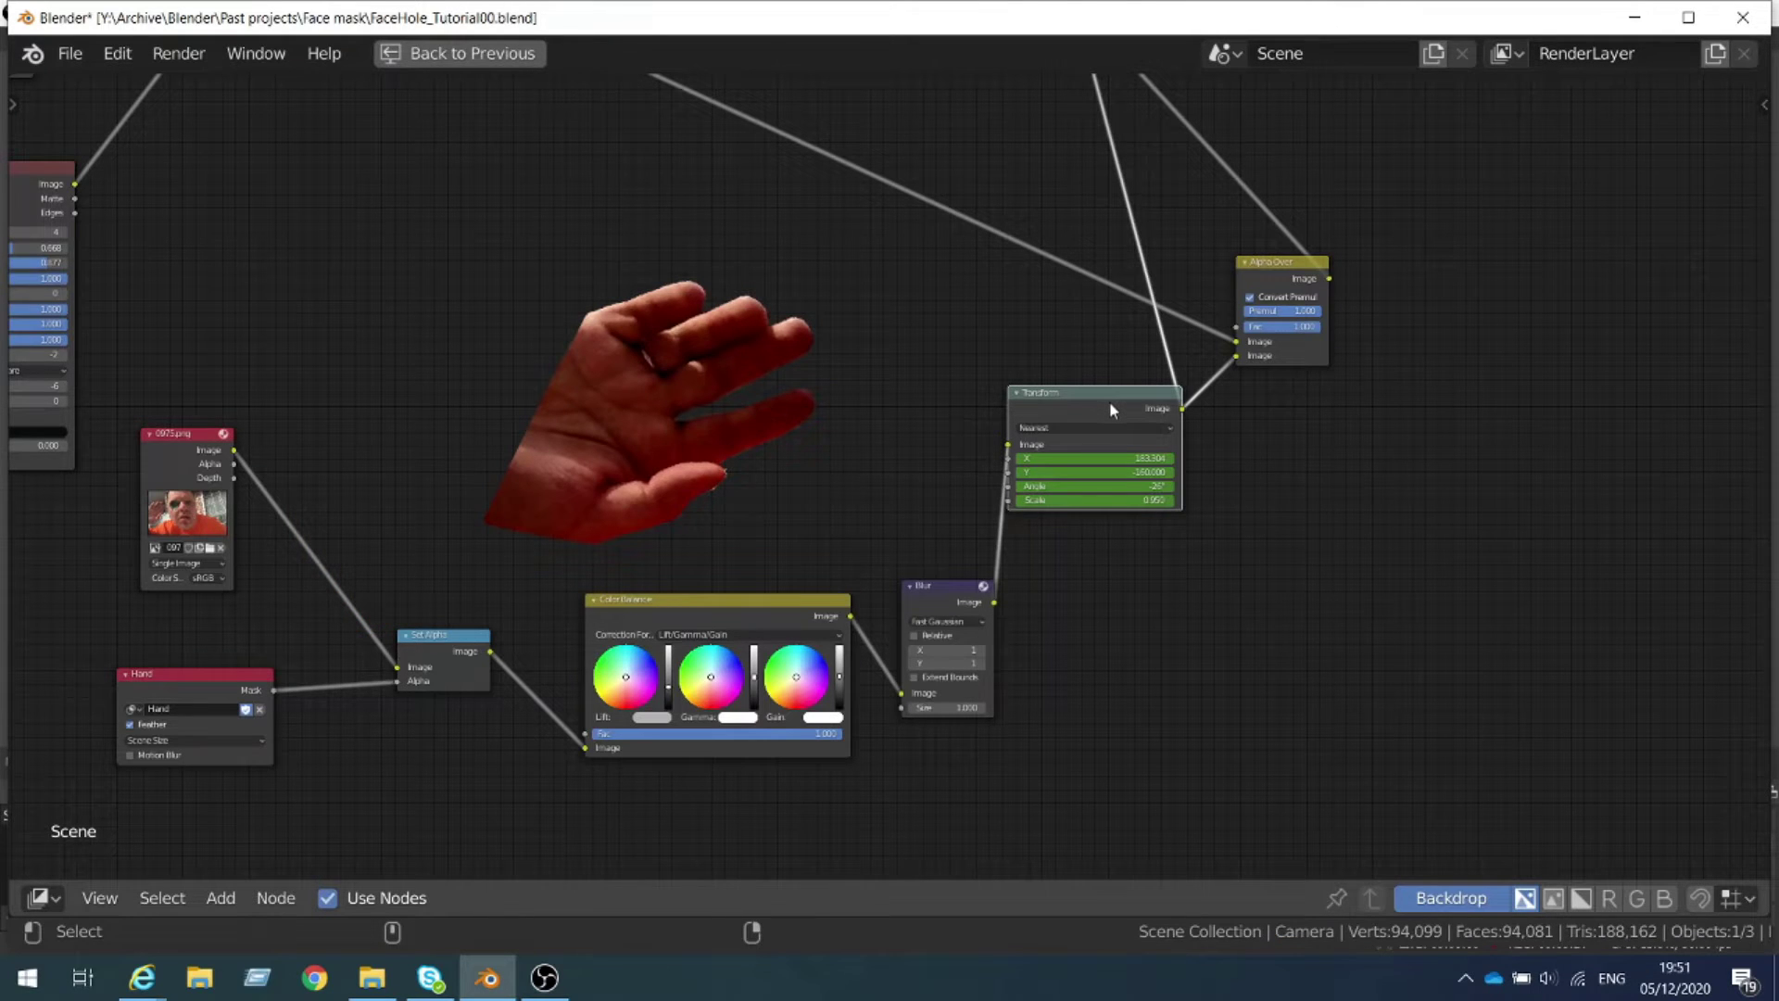
Preview the hand over the face and shift it to X 205.404, Y -174.4
left_click(1284, 271, "ctrl+shift")
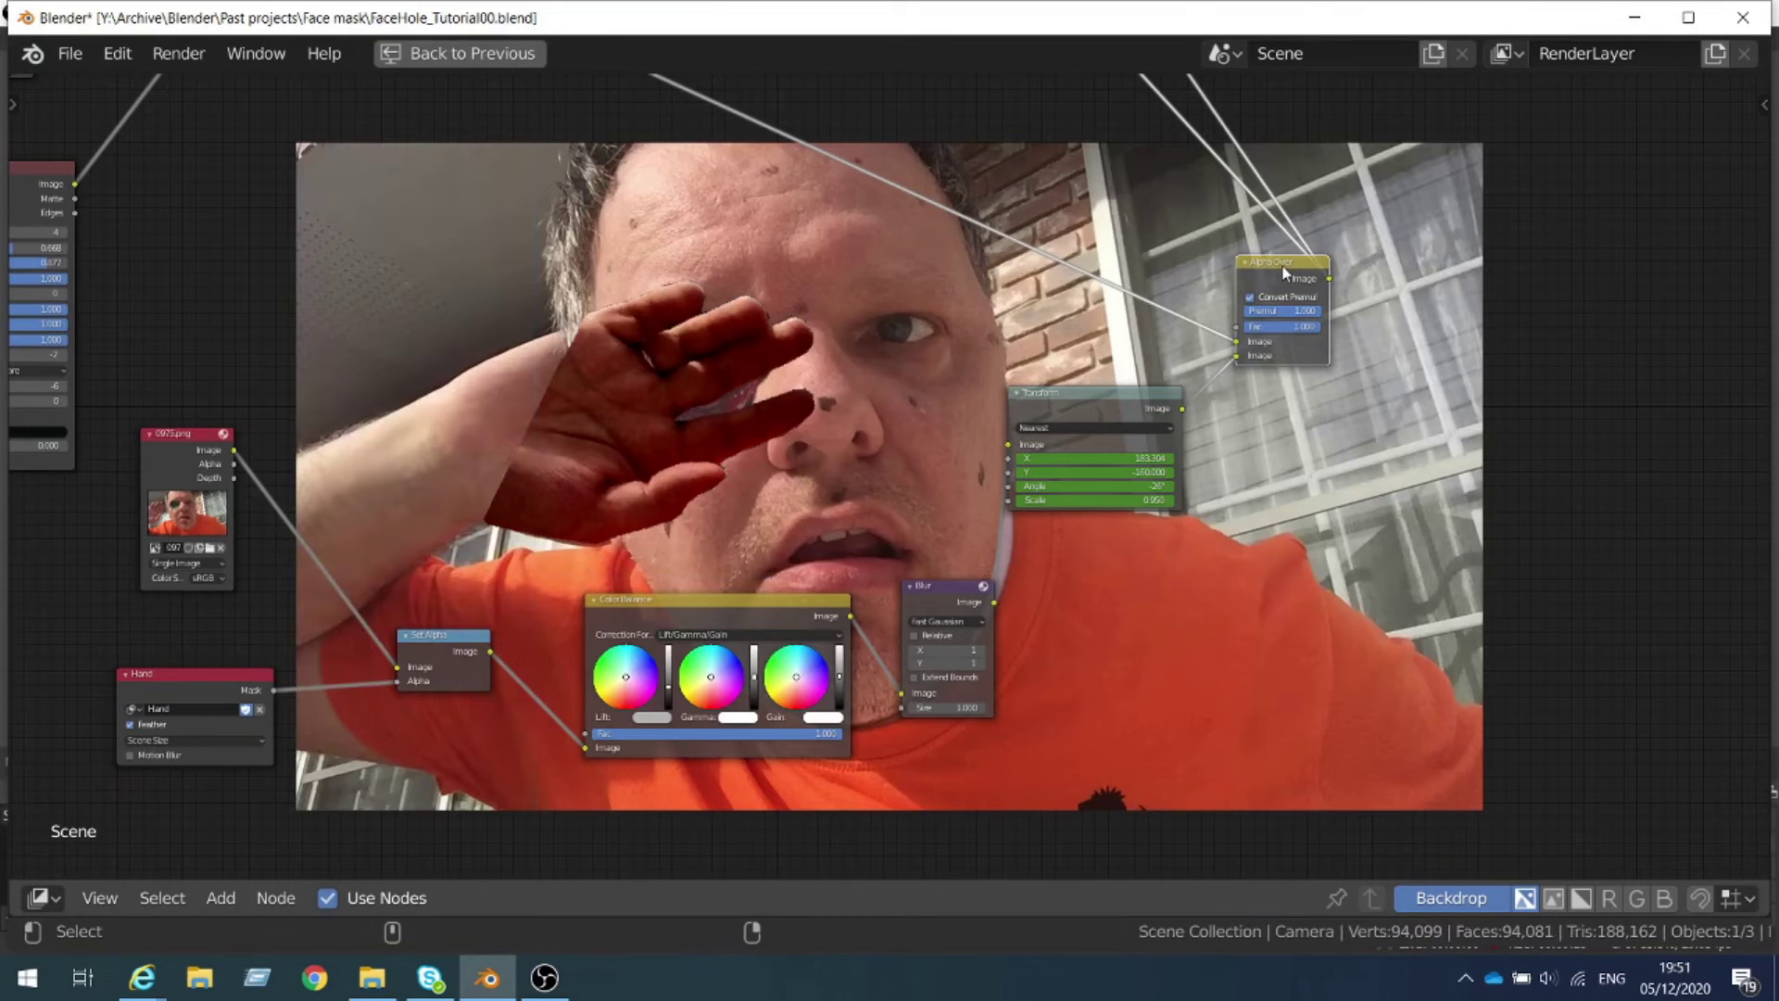
left_click_drag(1093, 471, 1131, 474)
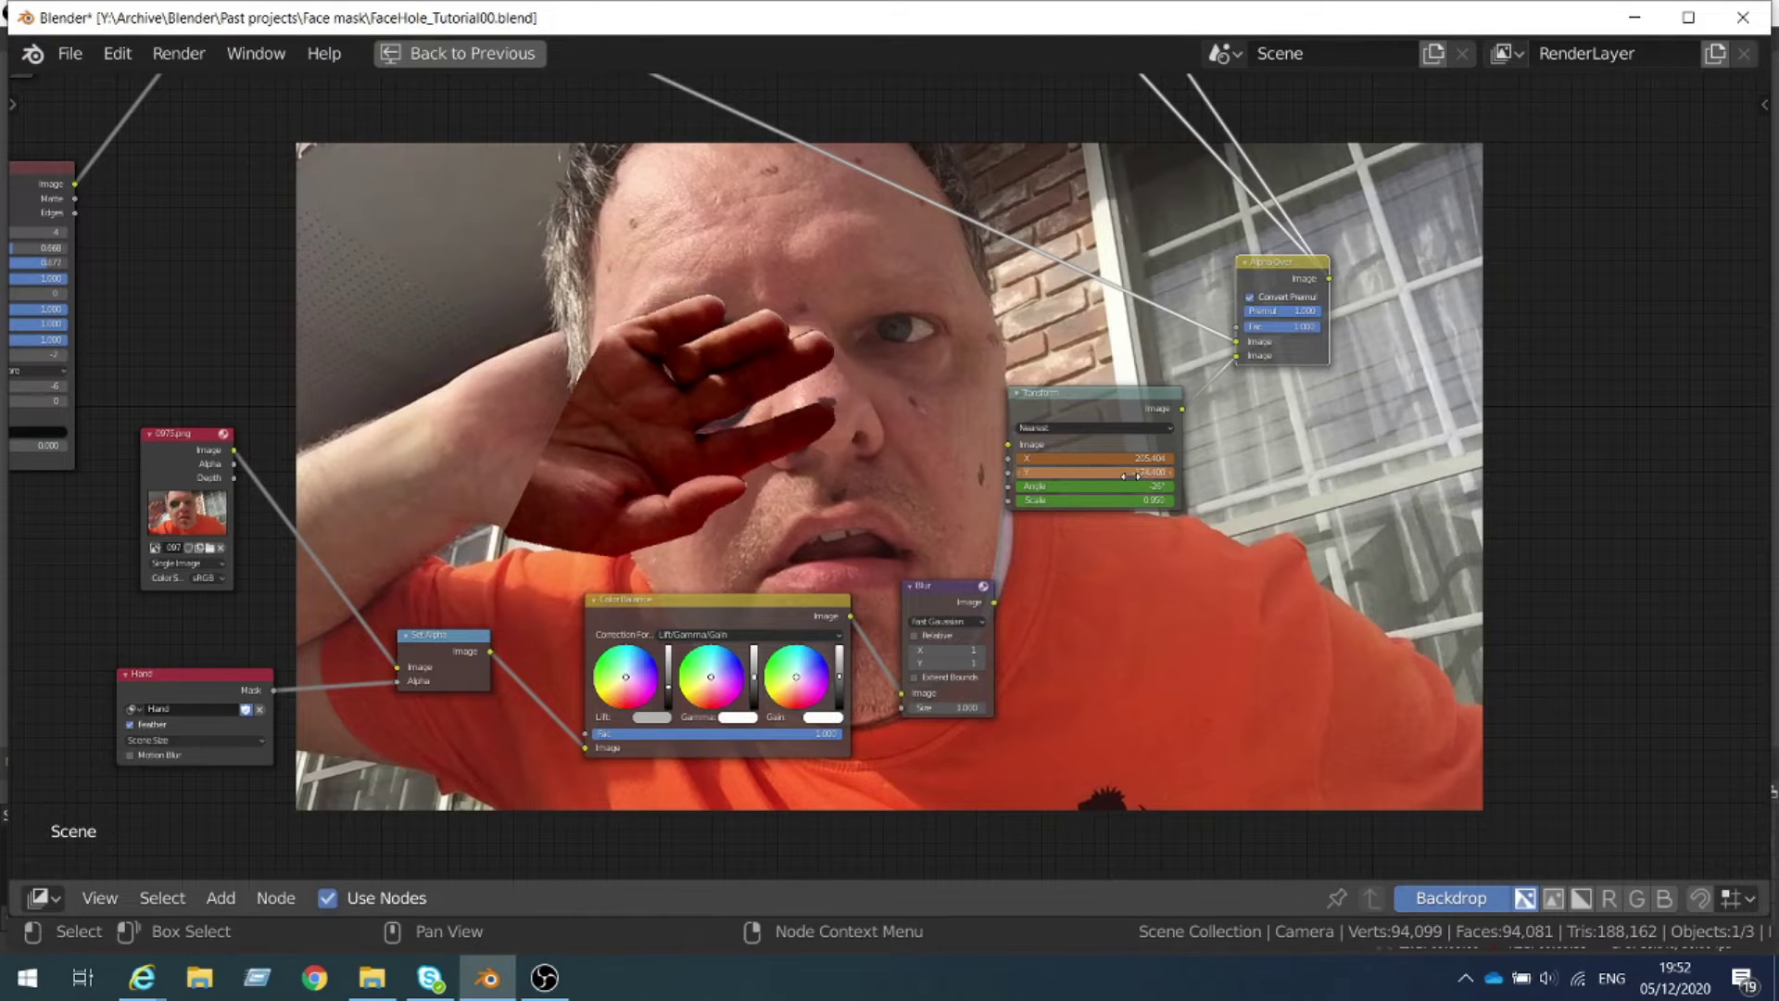
key("ctrl+space")
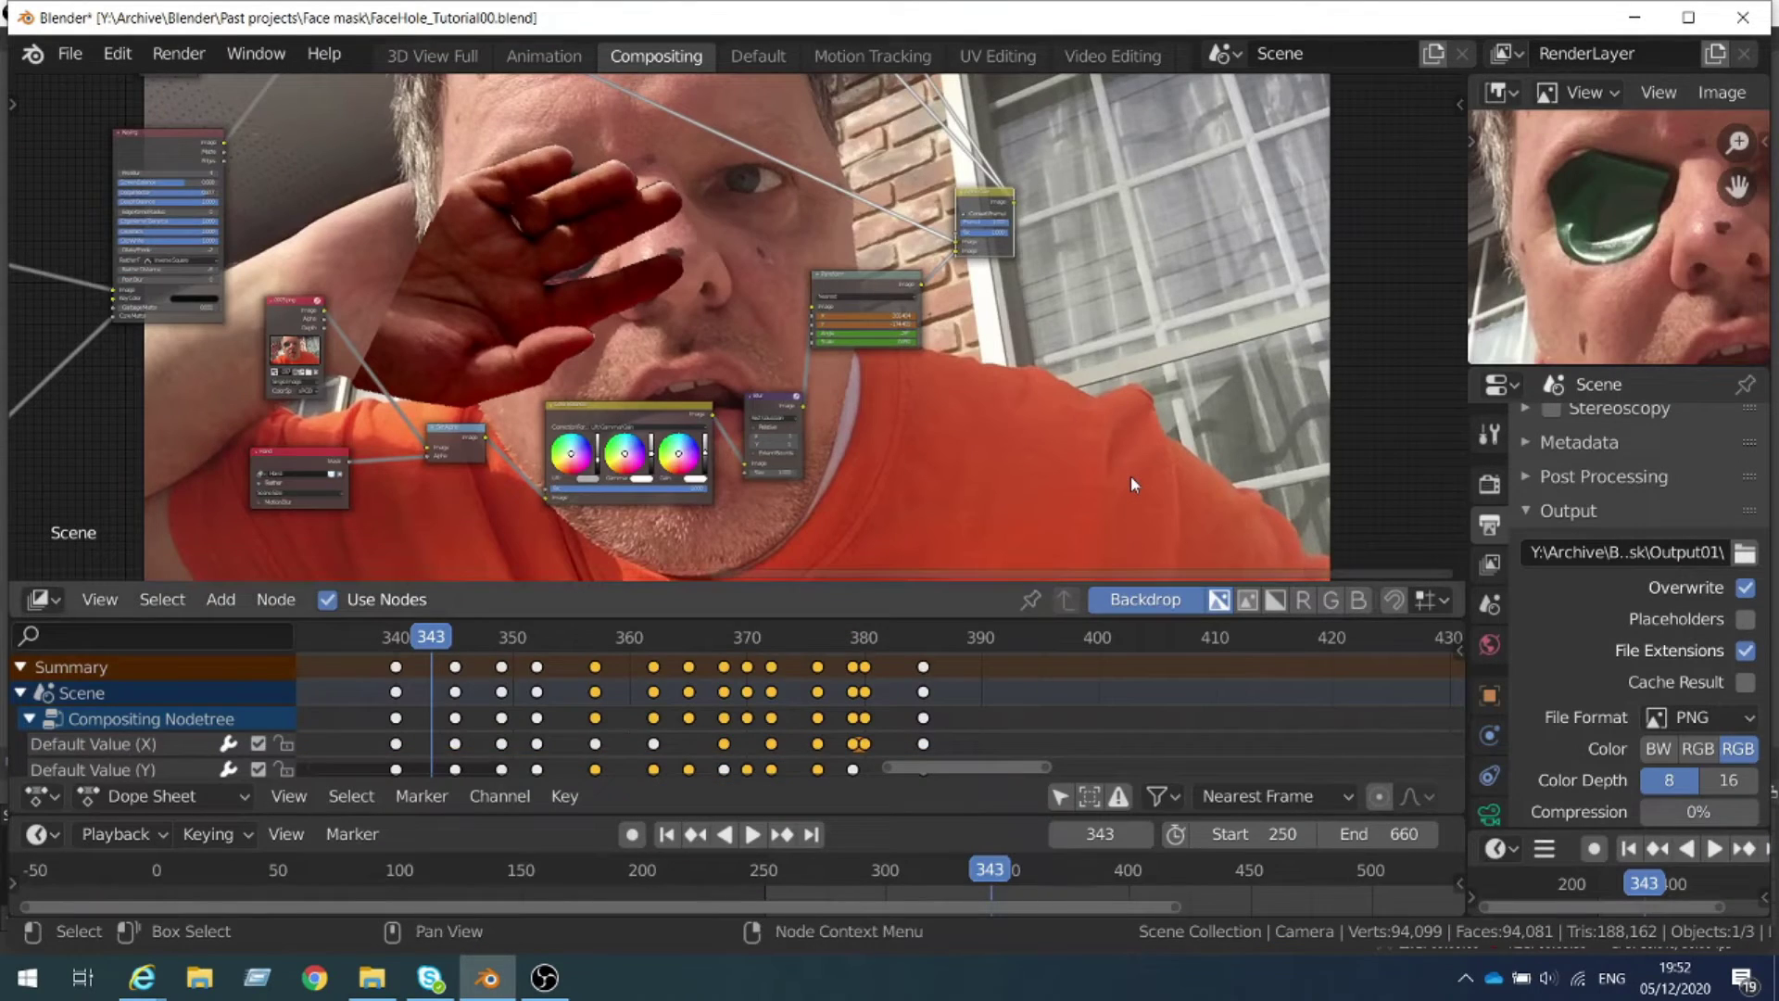
Check the hand at frames 347 and 355, then zoom the node view toward the wall nodes
left_click(482, 654)
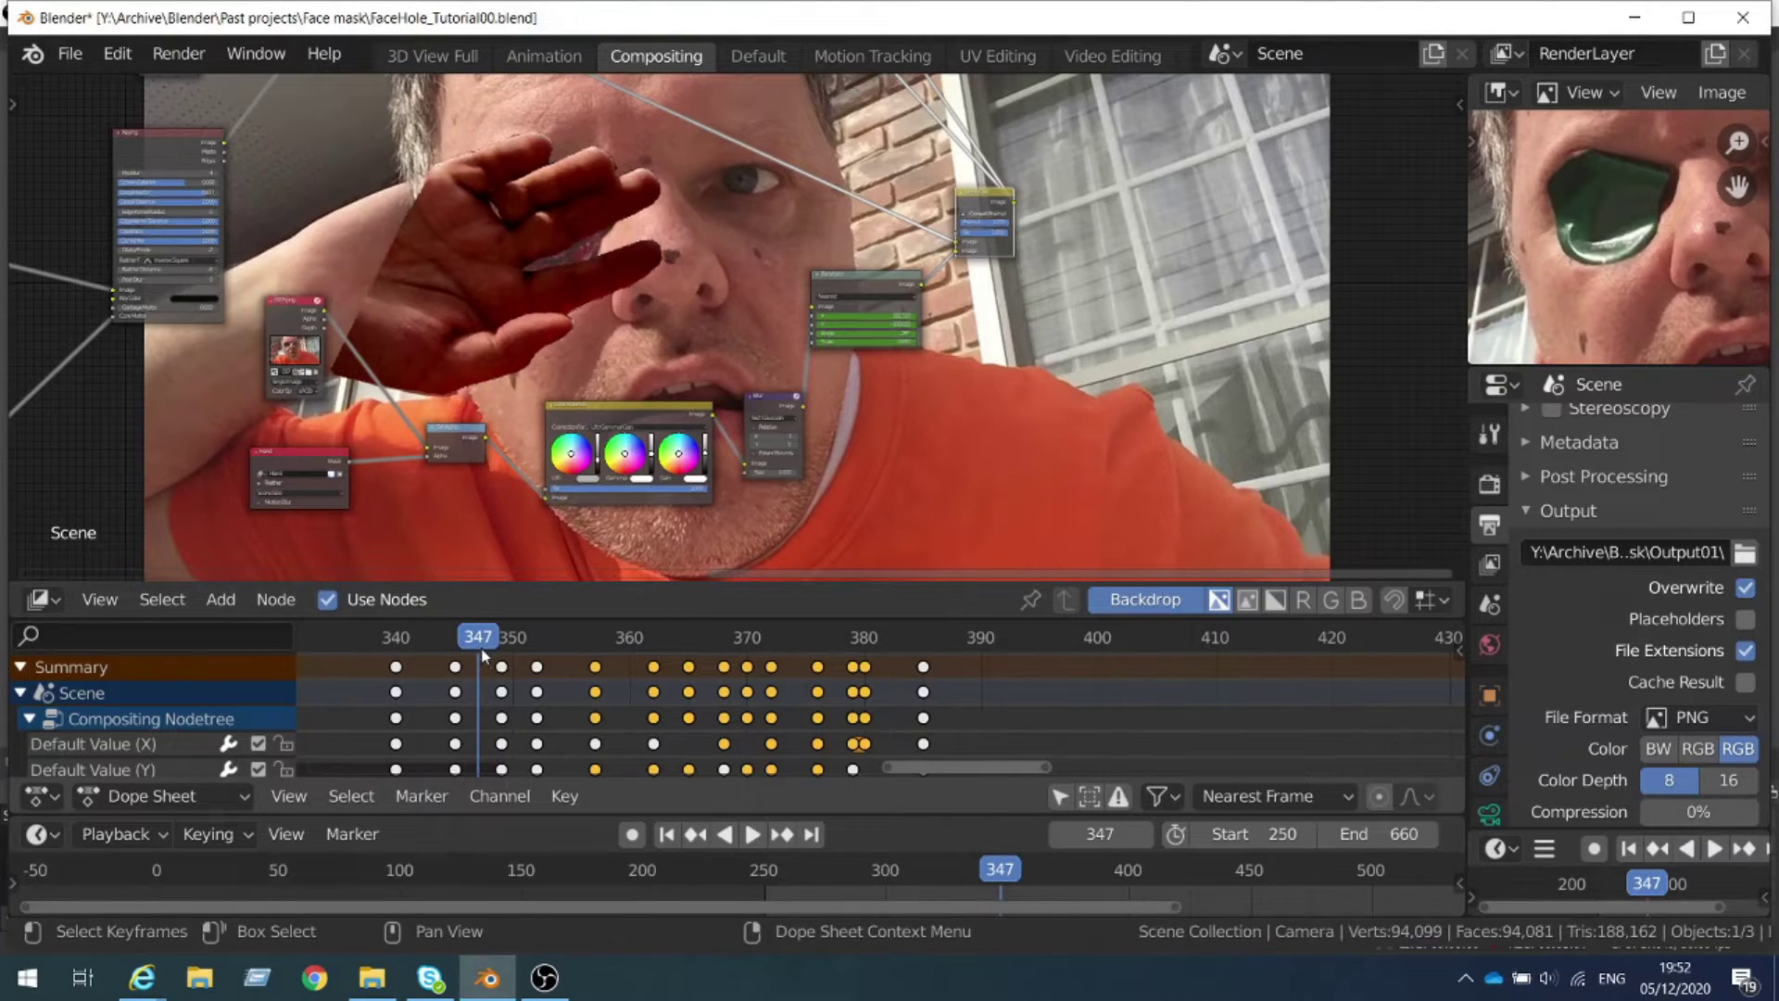
left_click(572, 655)
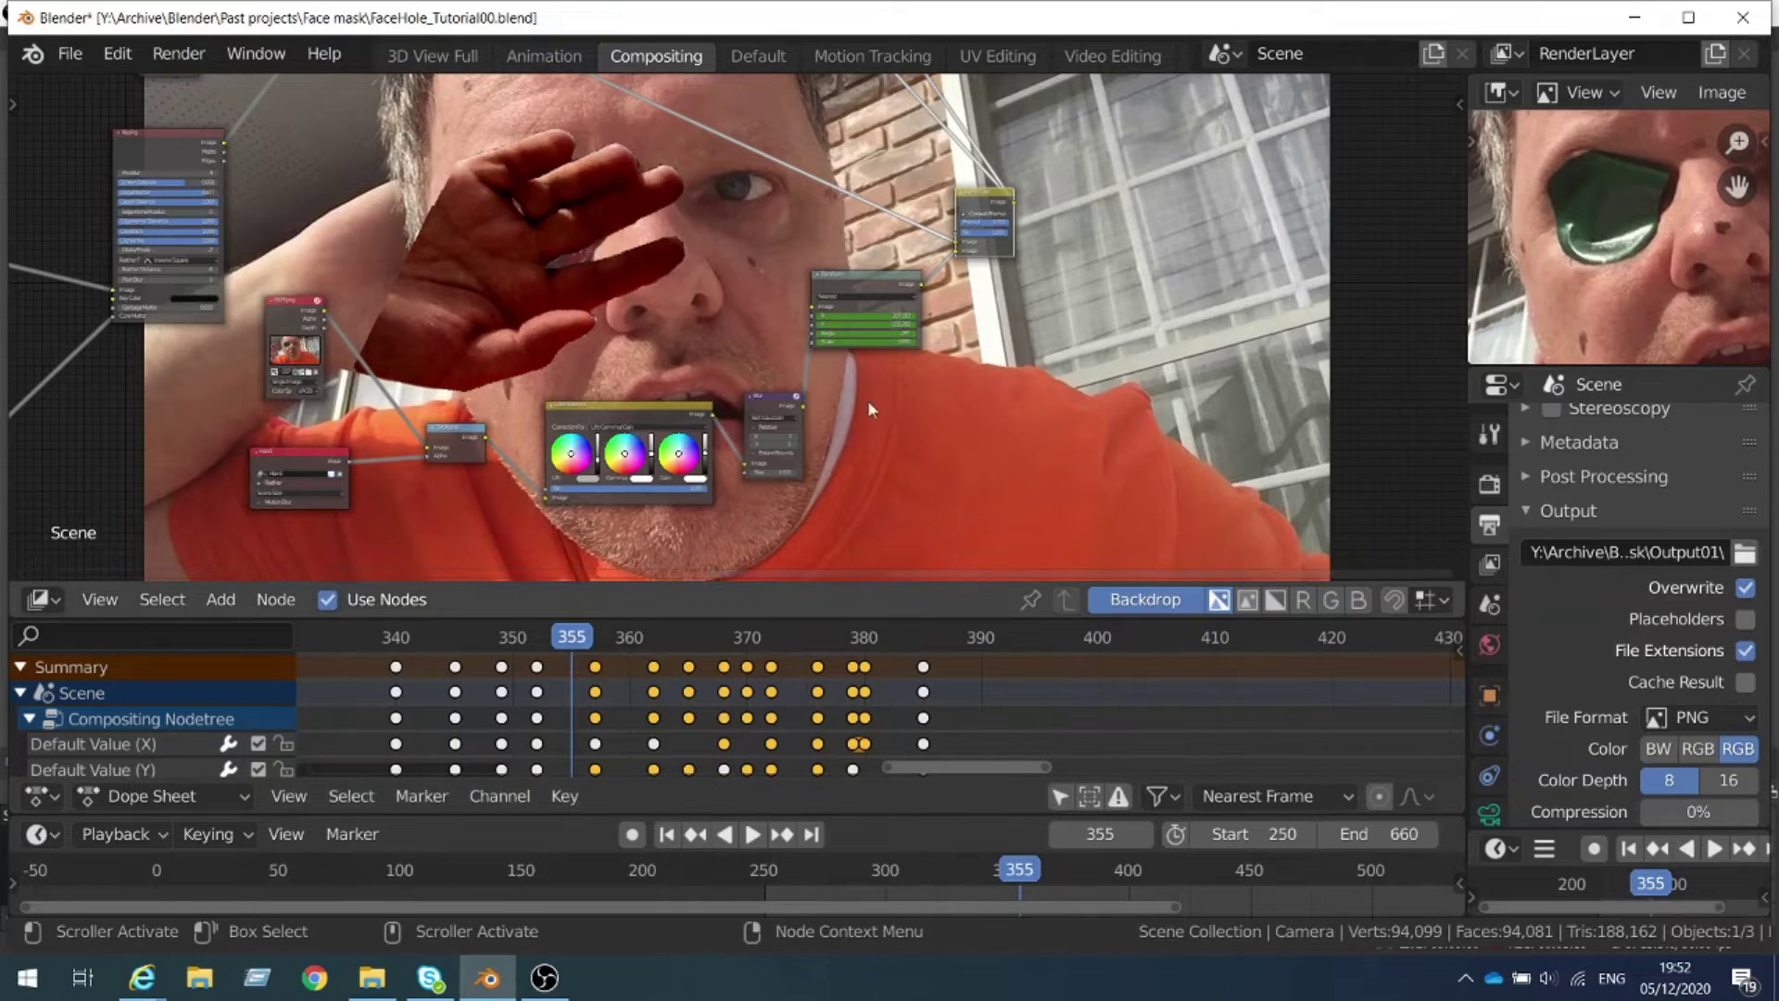
middle_click_drag(961, 258, 859, 485, "ctrl")
left_click_drag(908, 386, 908, 385)
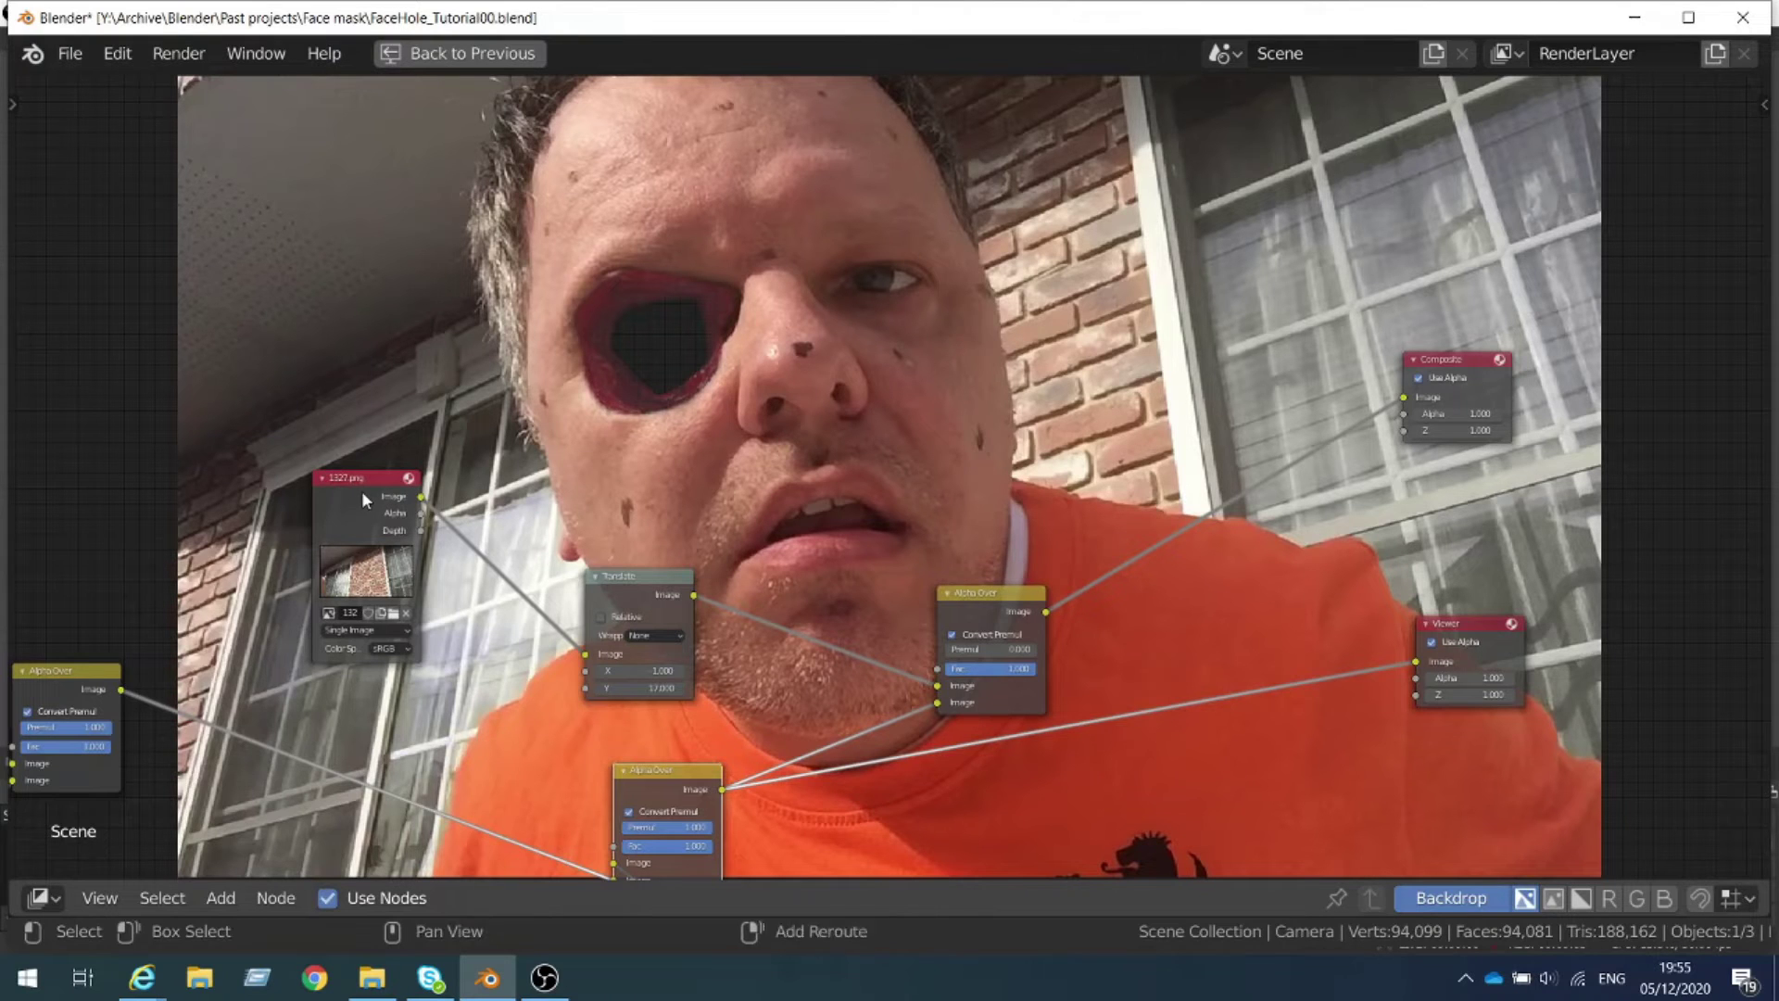
Preview the 1327.png brick wall image and its shifted Translate node output in the backdrop
scroll(361, 491, "up", 2)
middle_click_drag(299, 538, 639, 493)
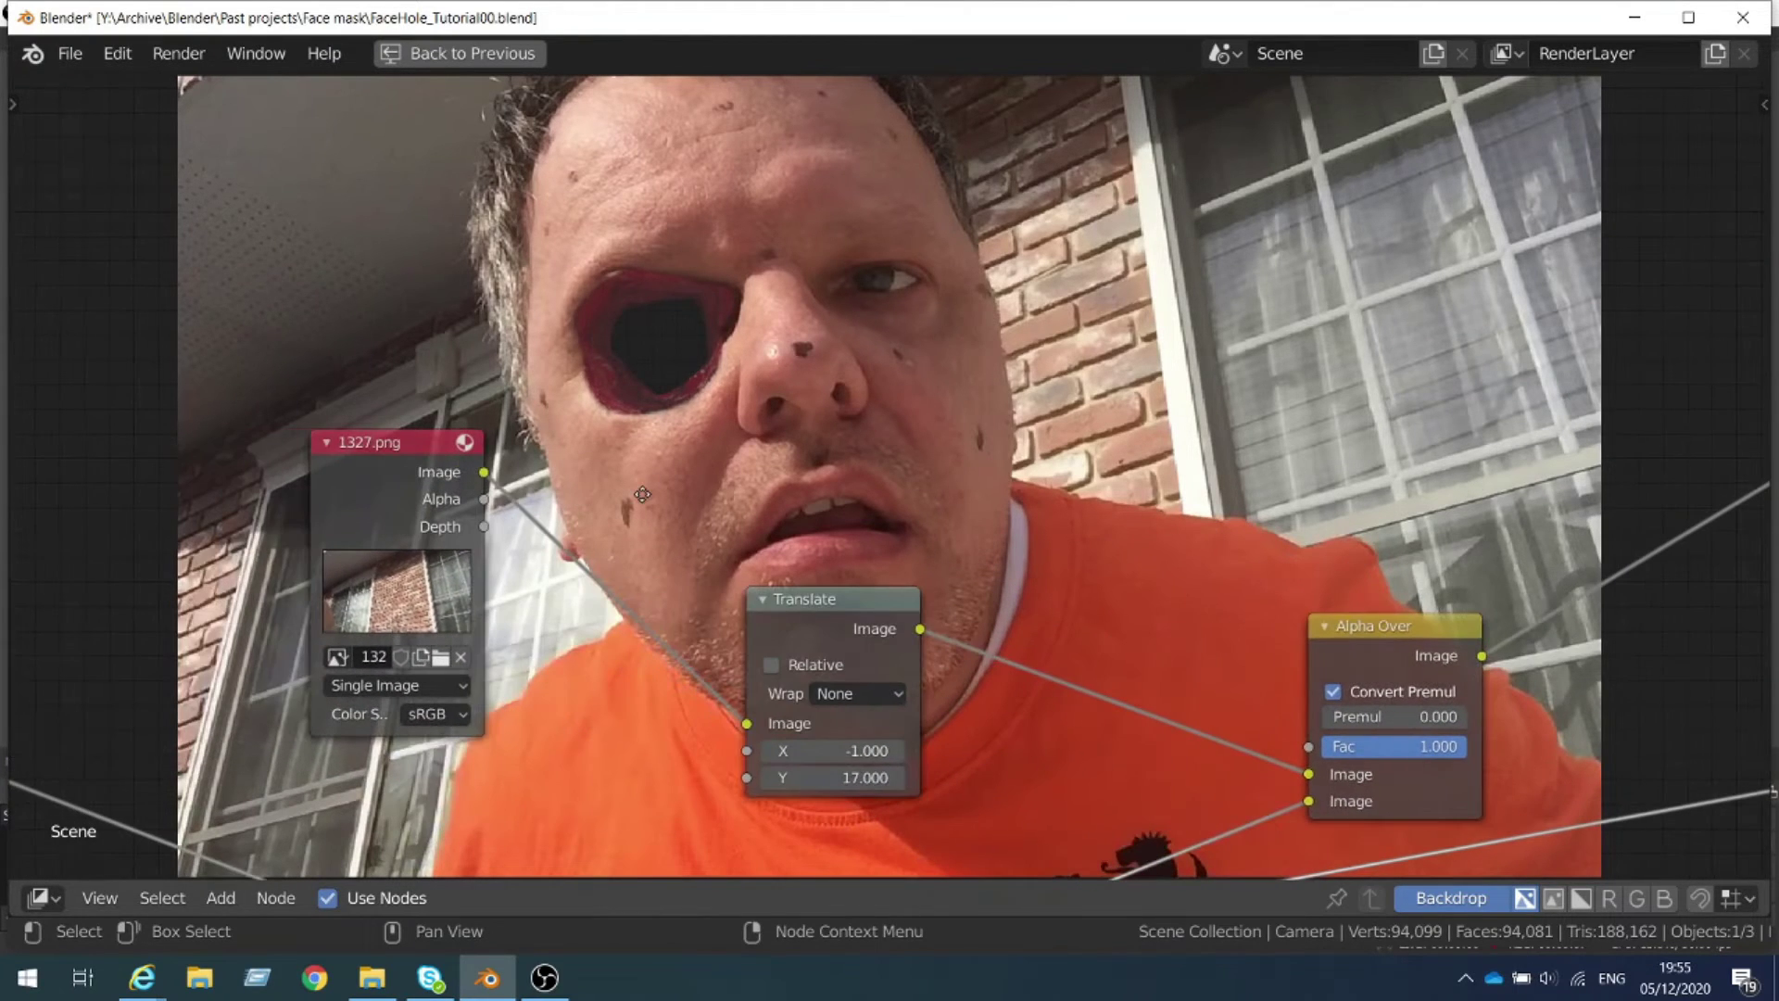
left_click(384, 452, "ctrl+shift")
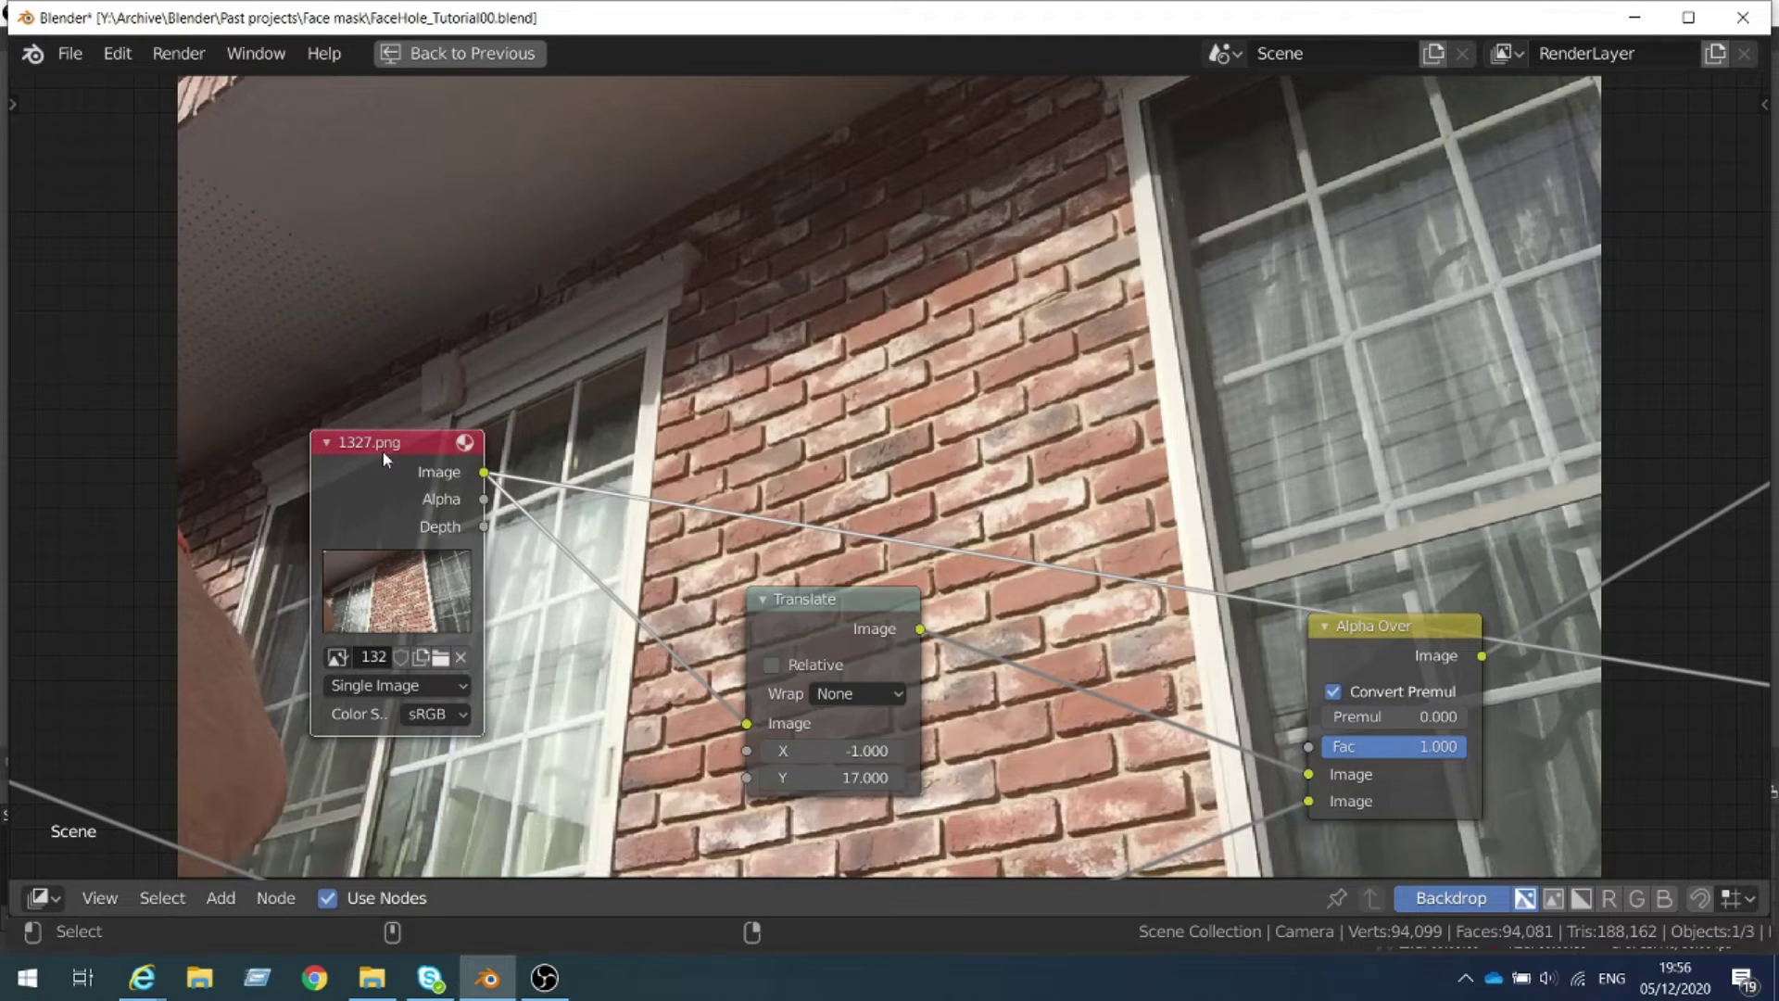
left_click(841, 609, "ctrl+shift")
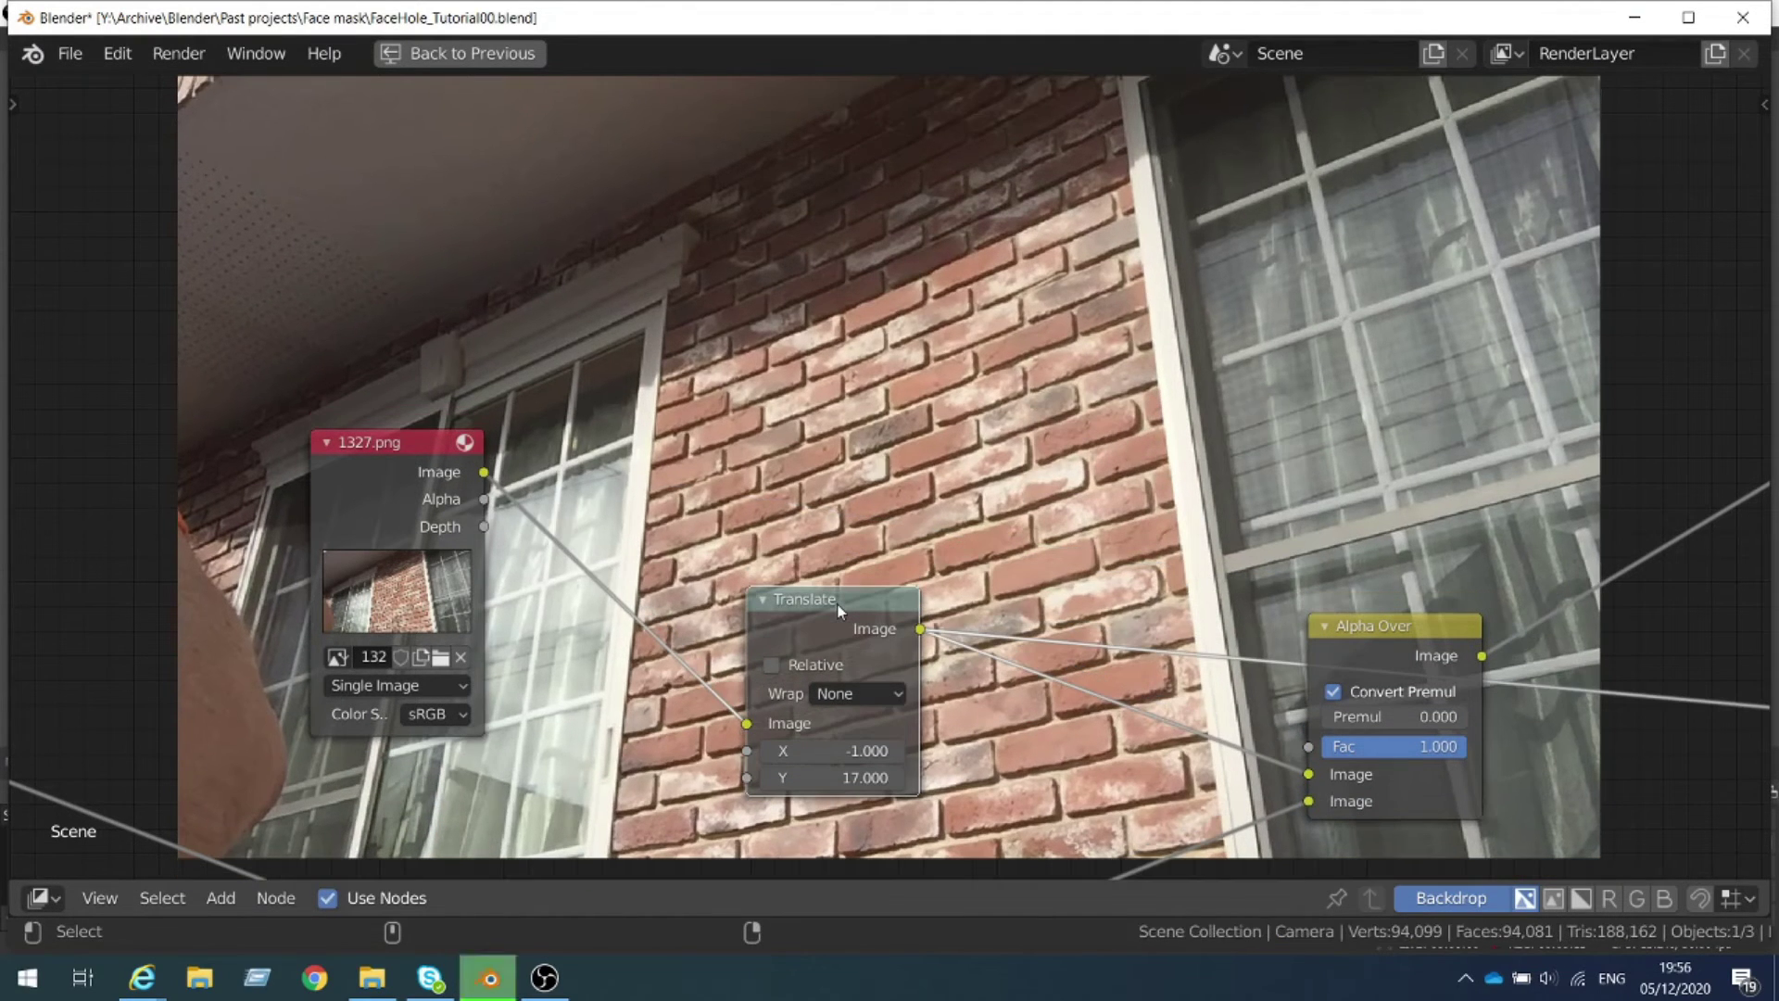
Preview the Alpha Over composite showing the brick wall through the face's eye hole
scroll(951, 656, "down", 3)
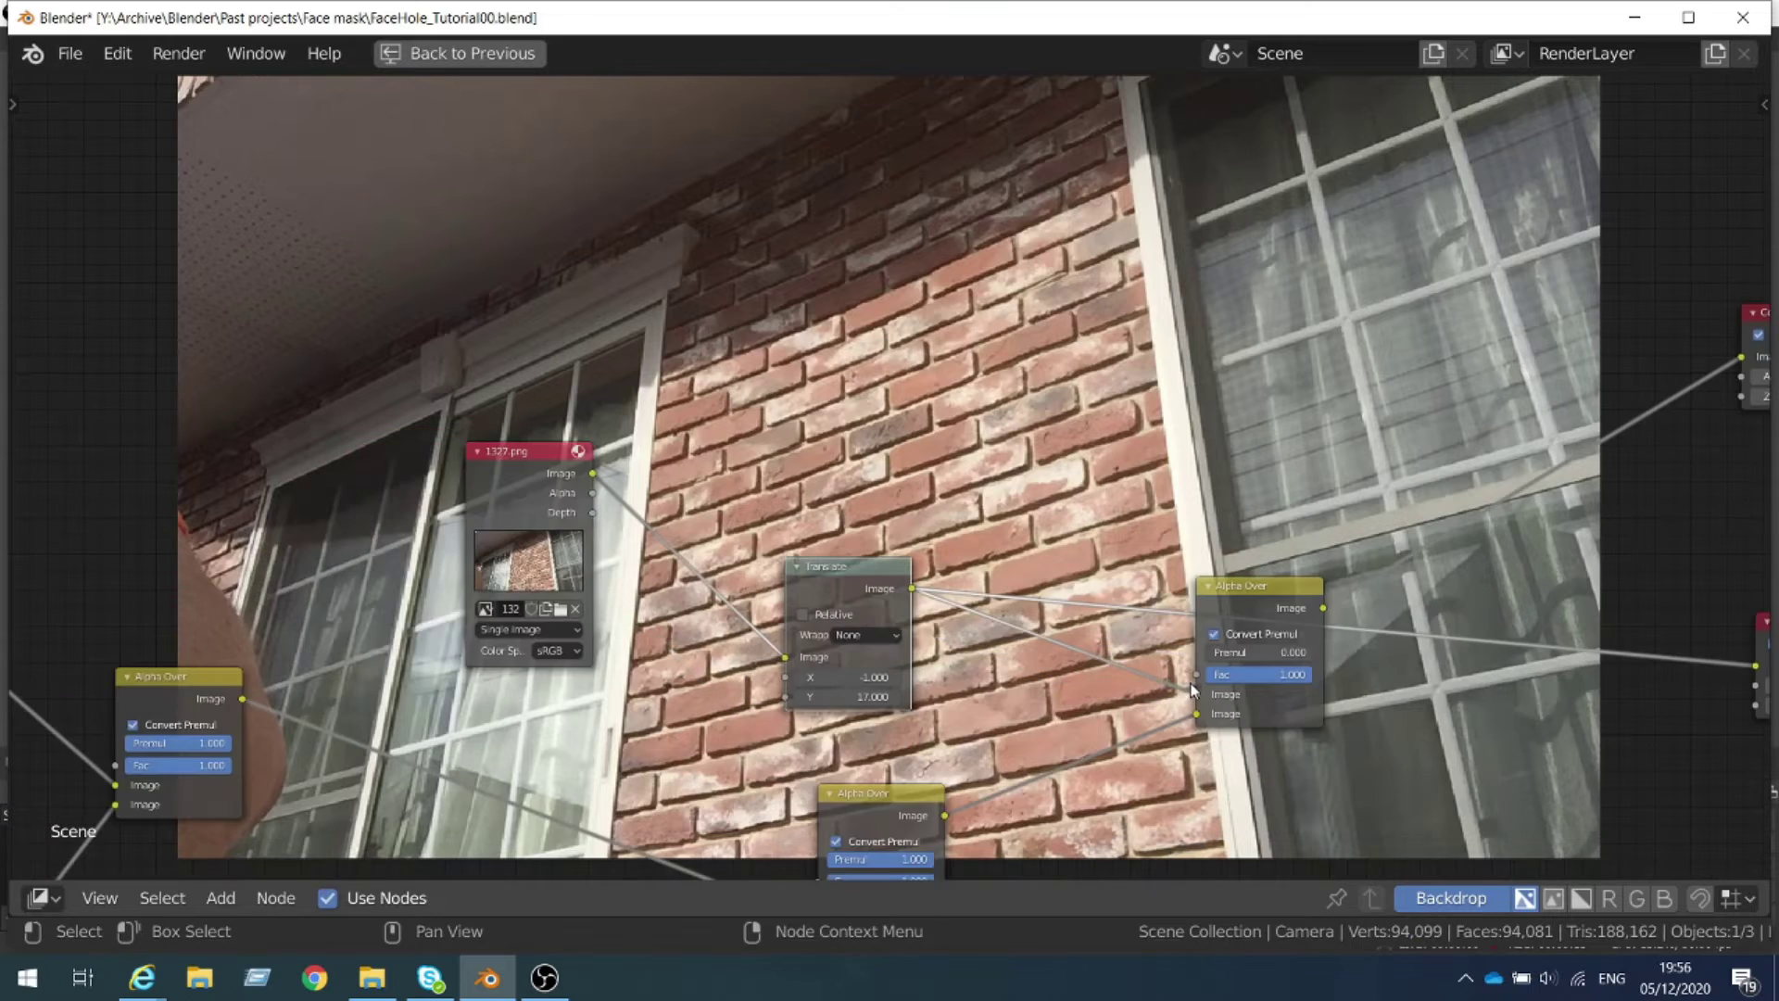
middle_click_drag(951, 656, 923, 668)
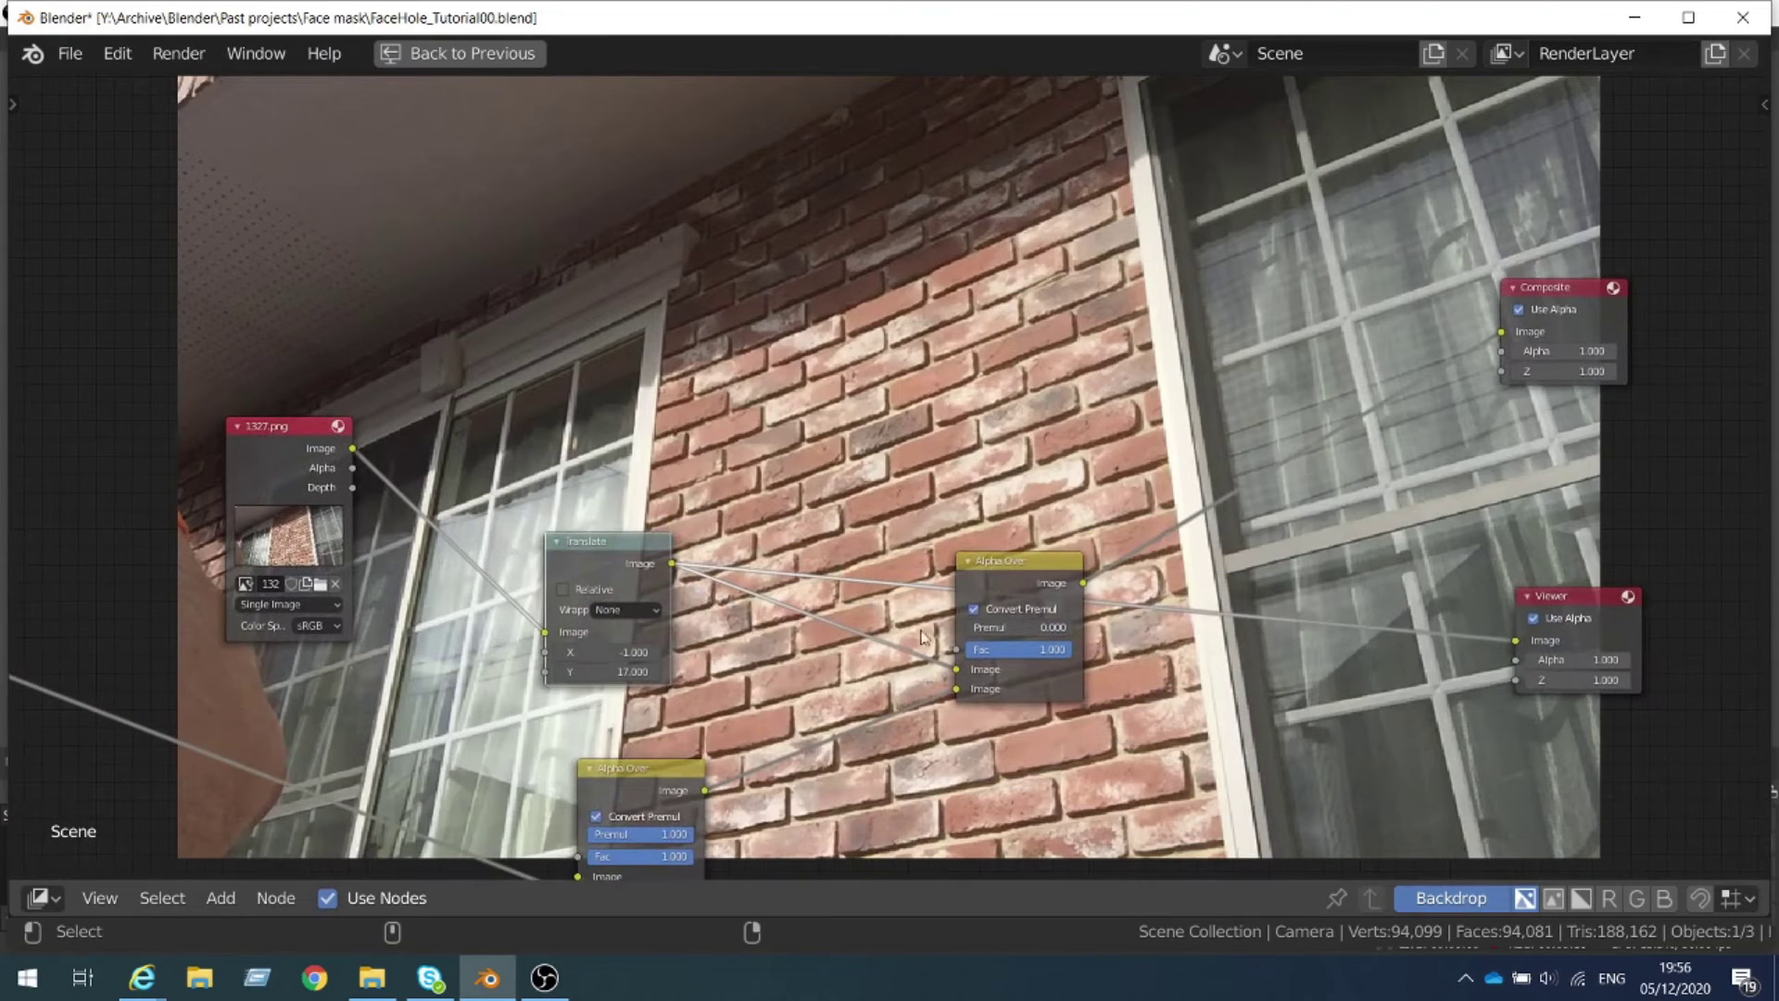
left_click(1018, 575, "ctrl+shift")
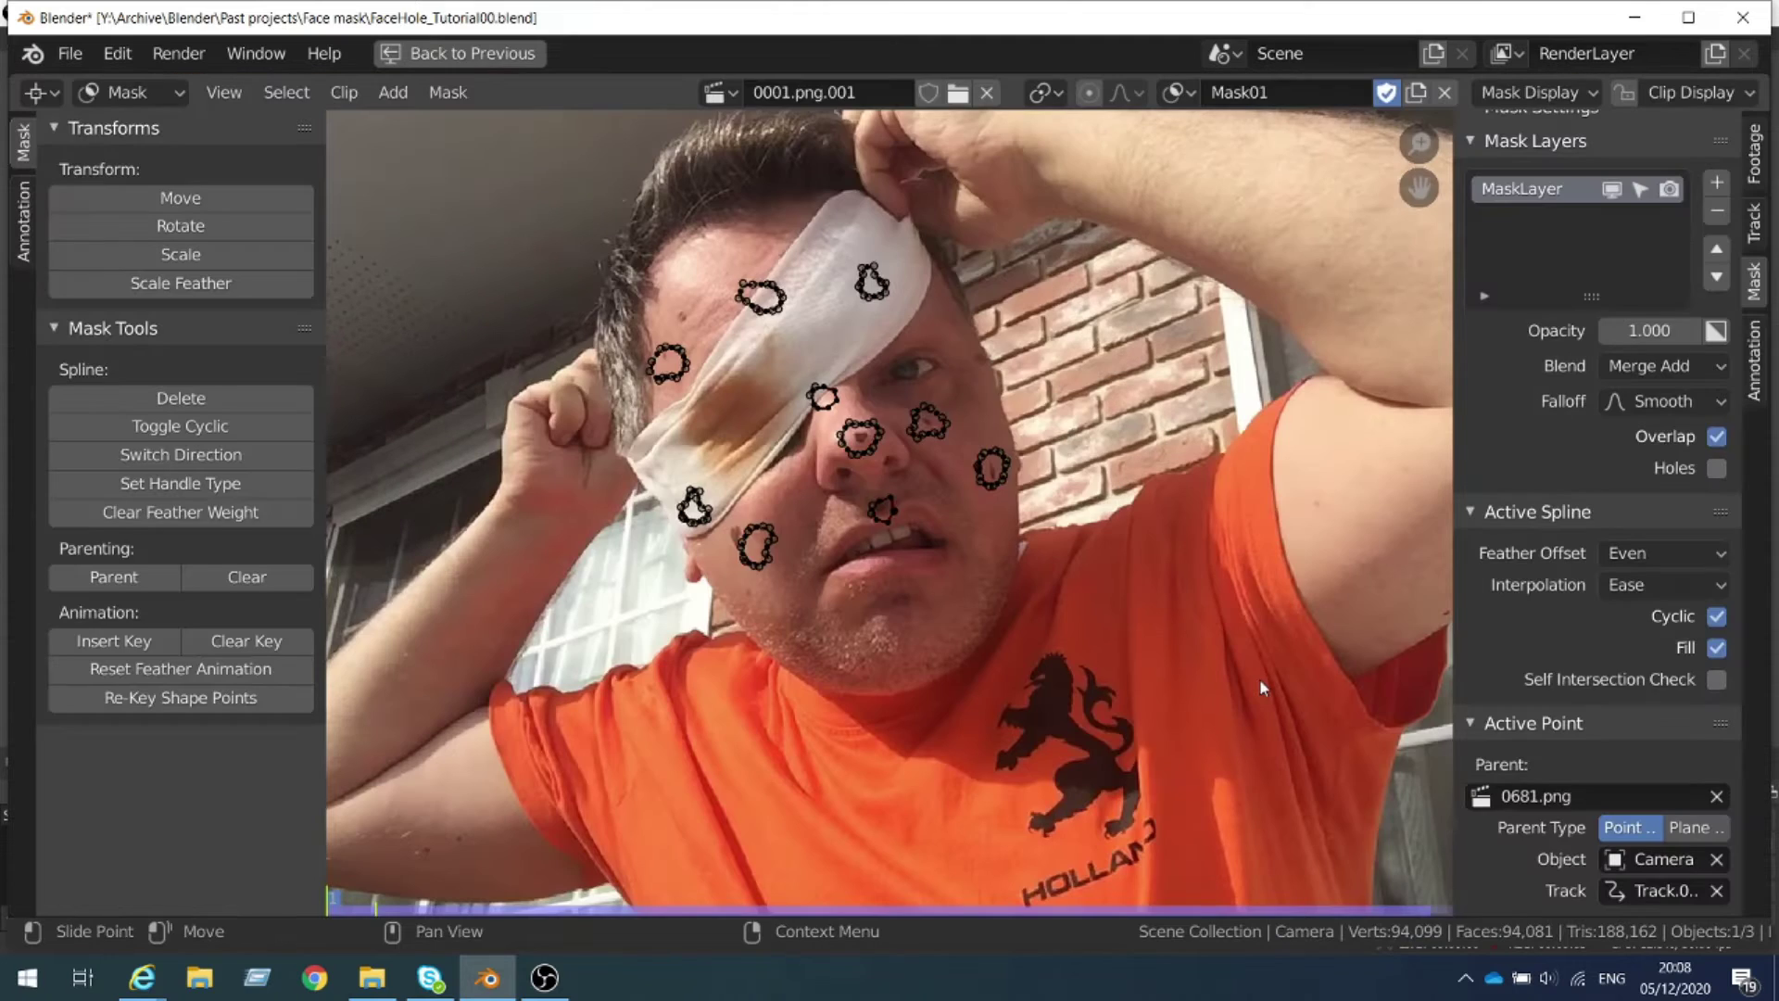
Select and deselect all dot mask splines, then play the clip to check they track the face
key("a")
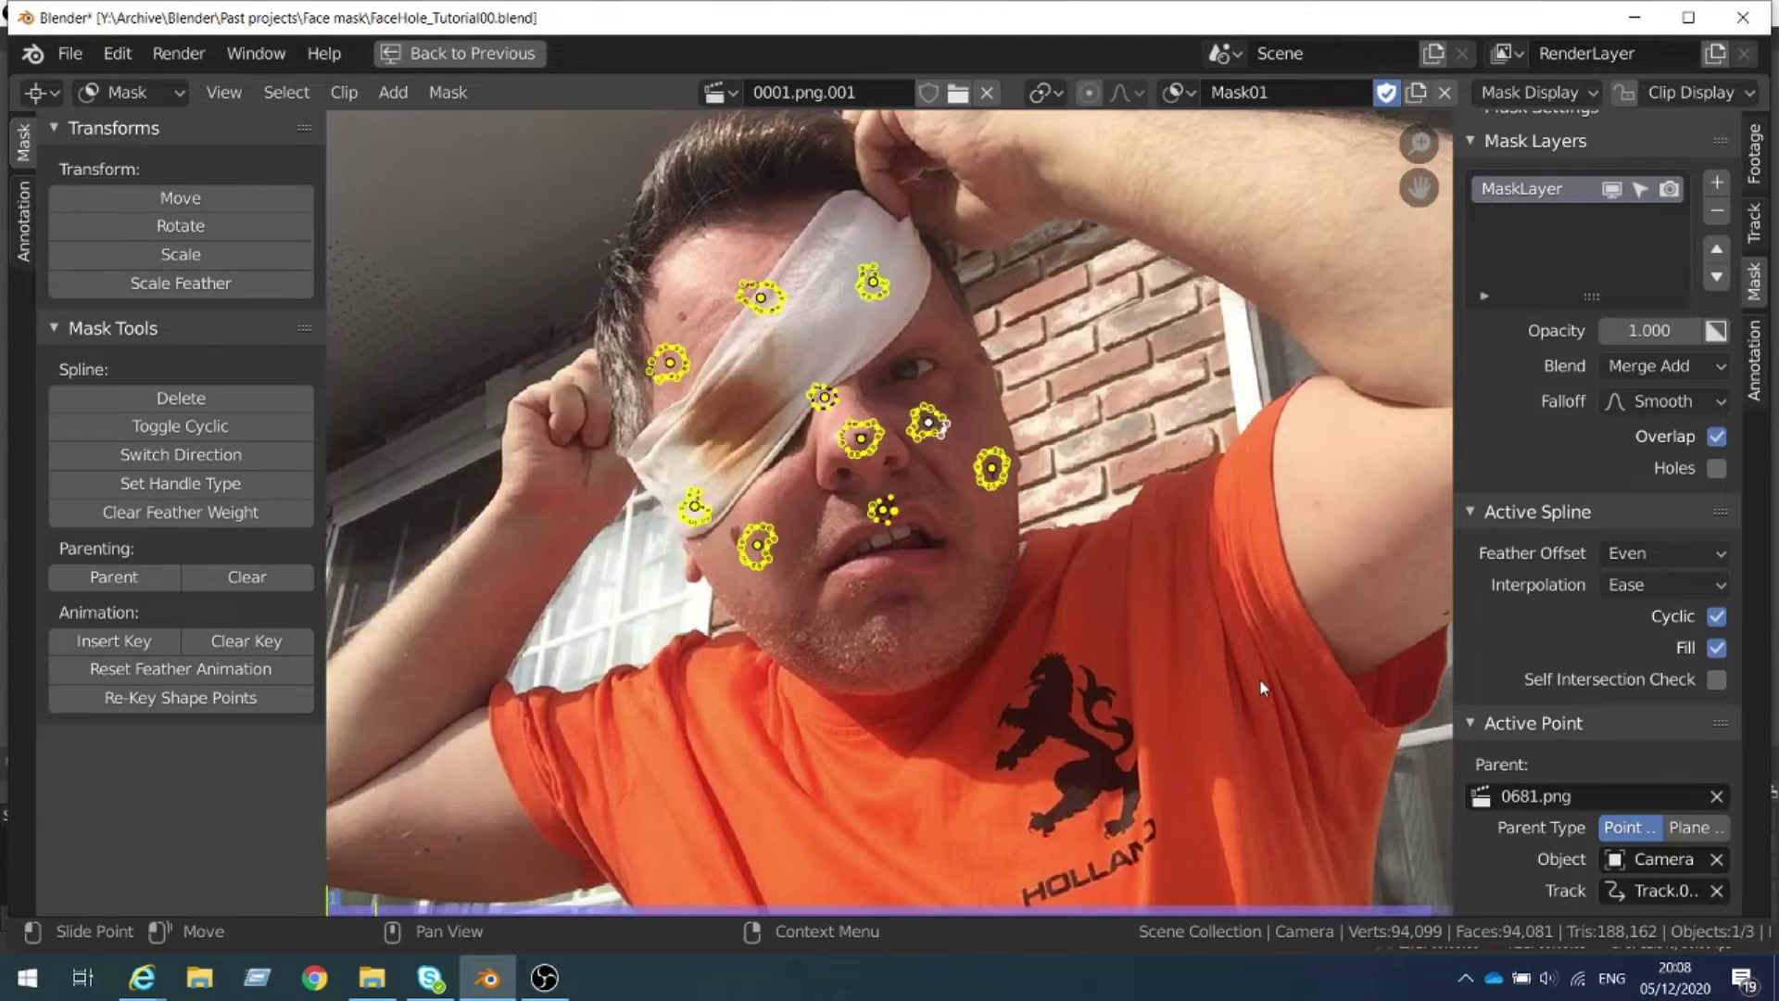
key("alt+a")
key("a")
key("alt+a")
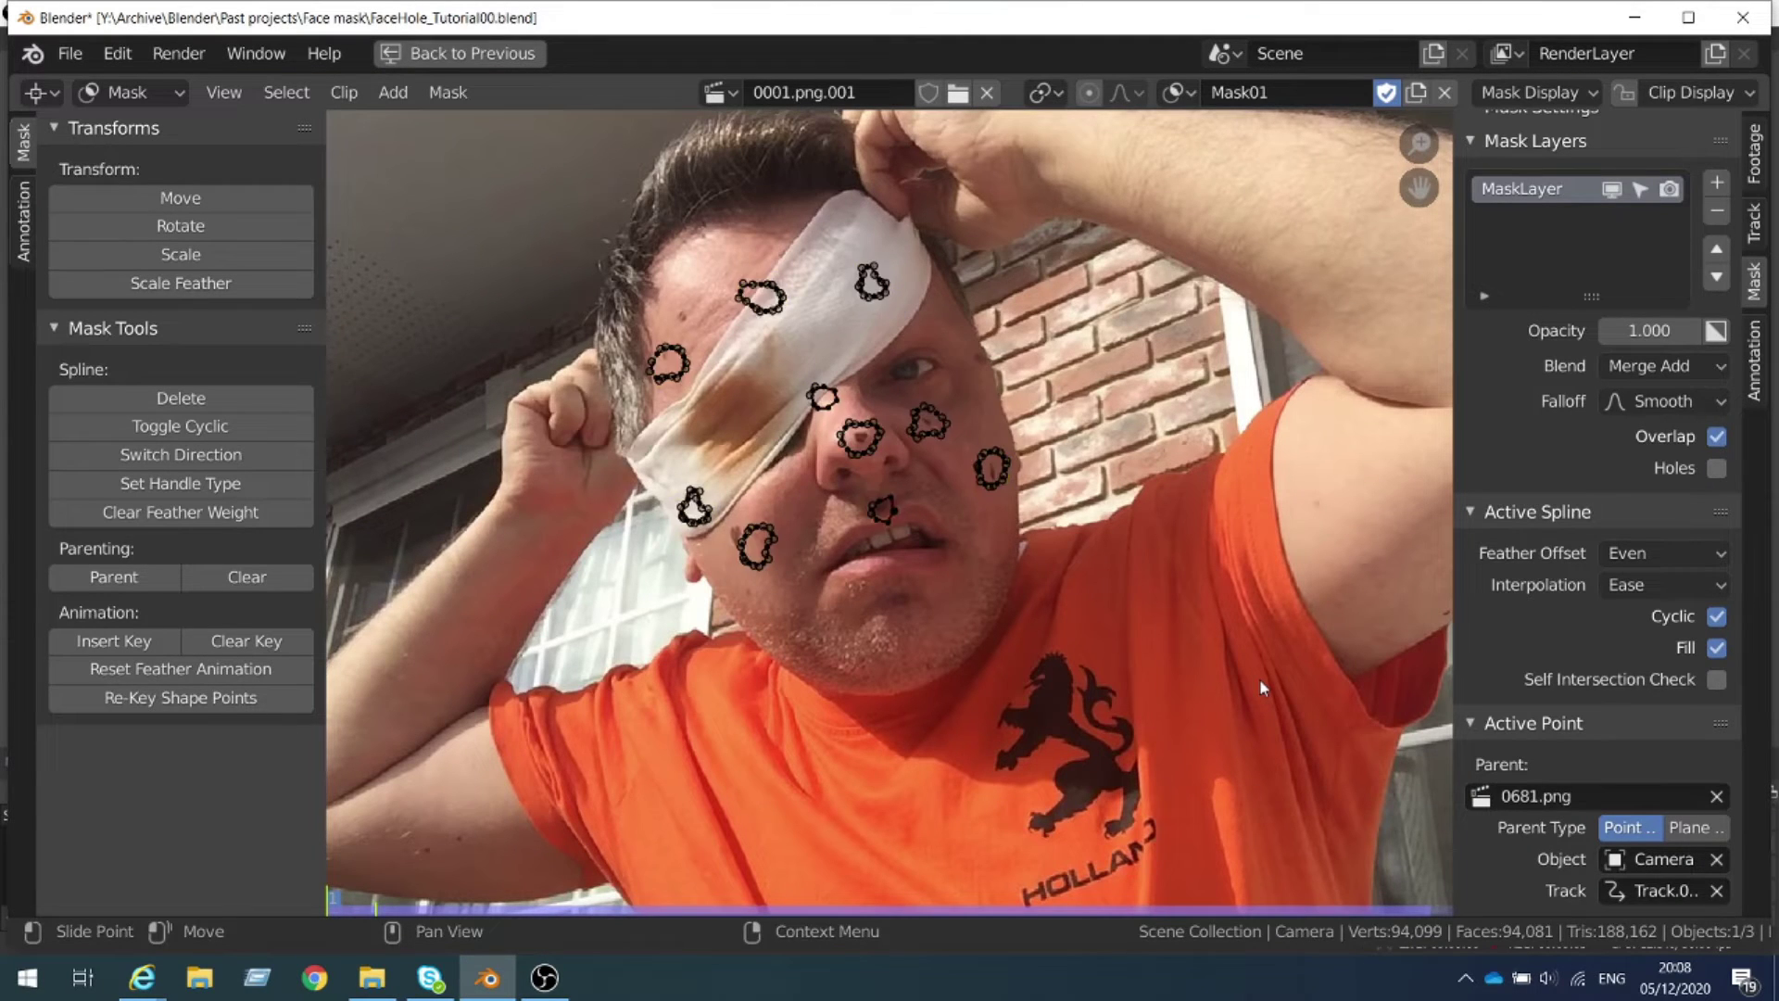
key("space")
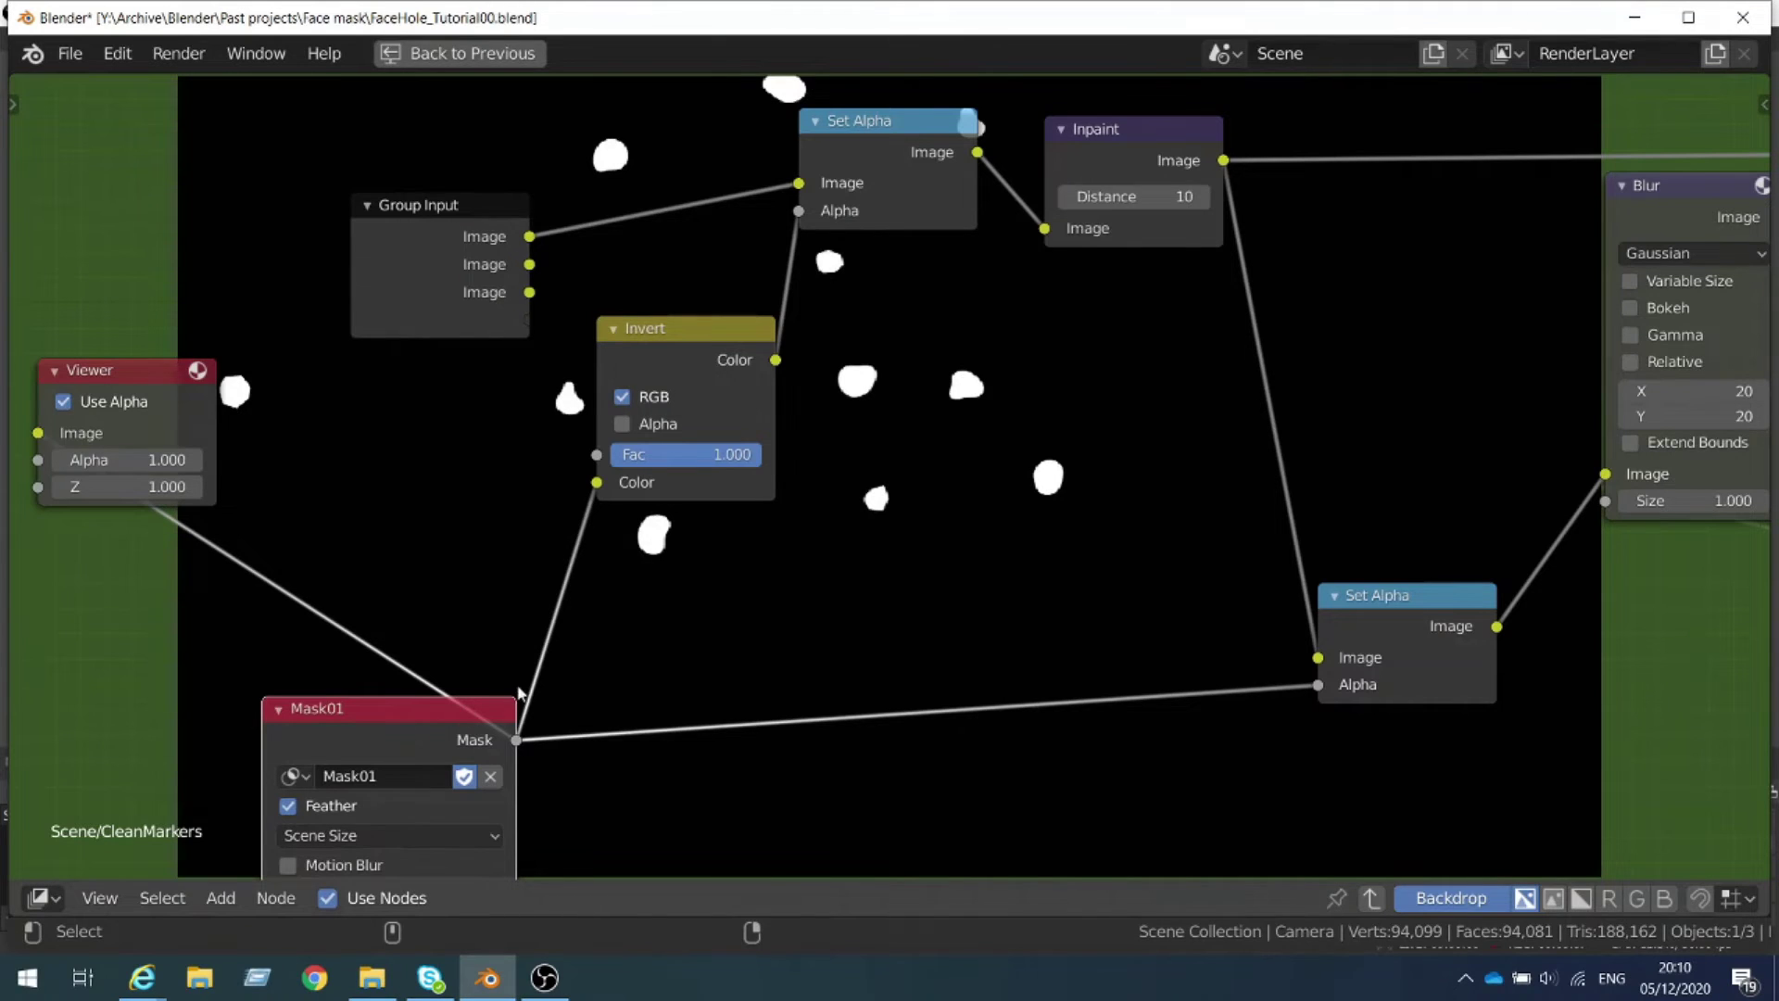
Preview the inverted dot mask, the Set Alpha footage with transparent dots, and the inpainted result
left_click(673, 347, "ctrl+shift")
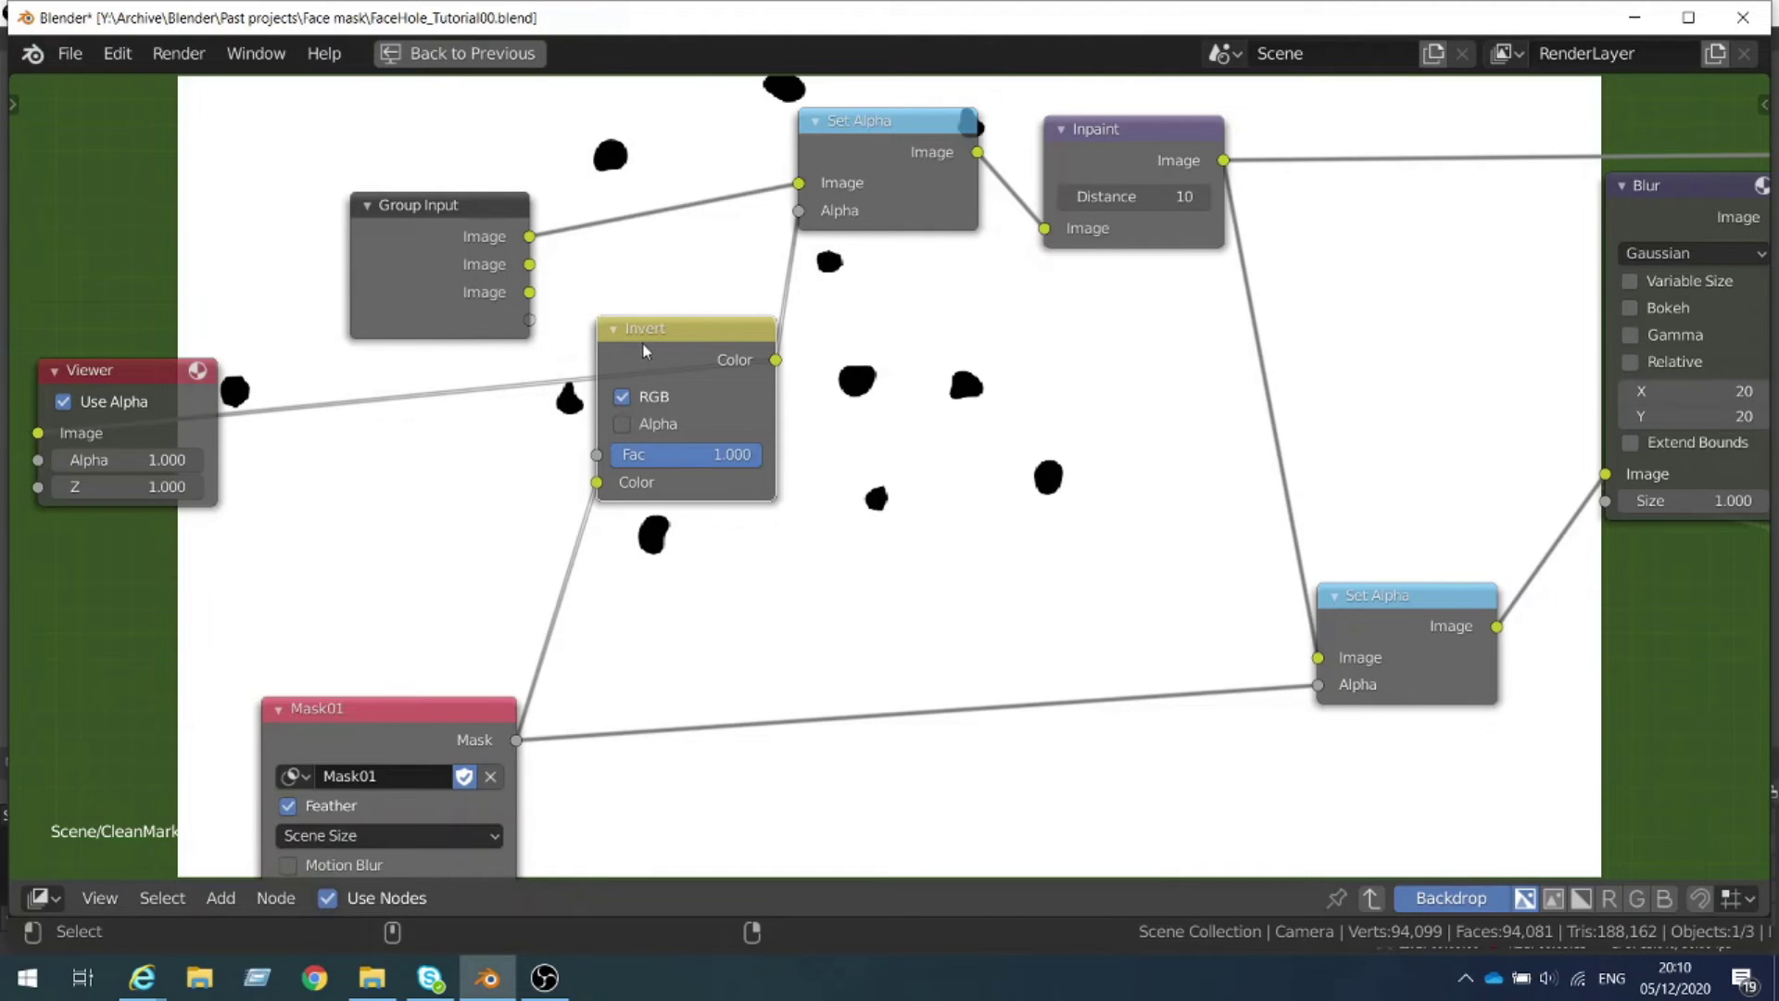
left_click(876, 130, "ctrl+shift")
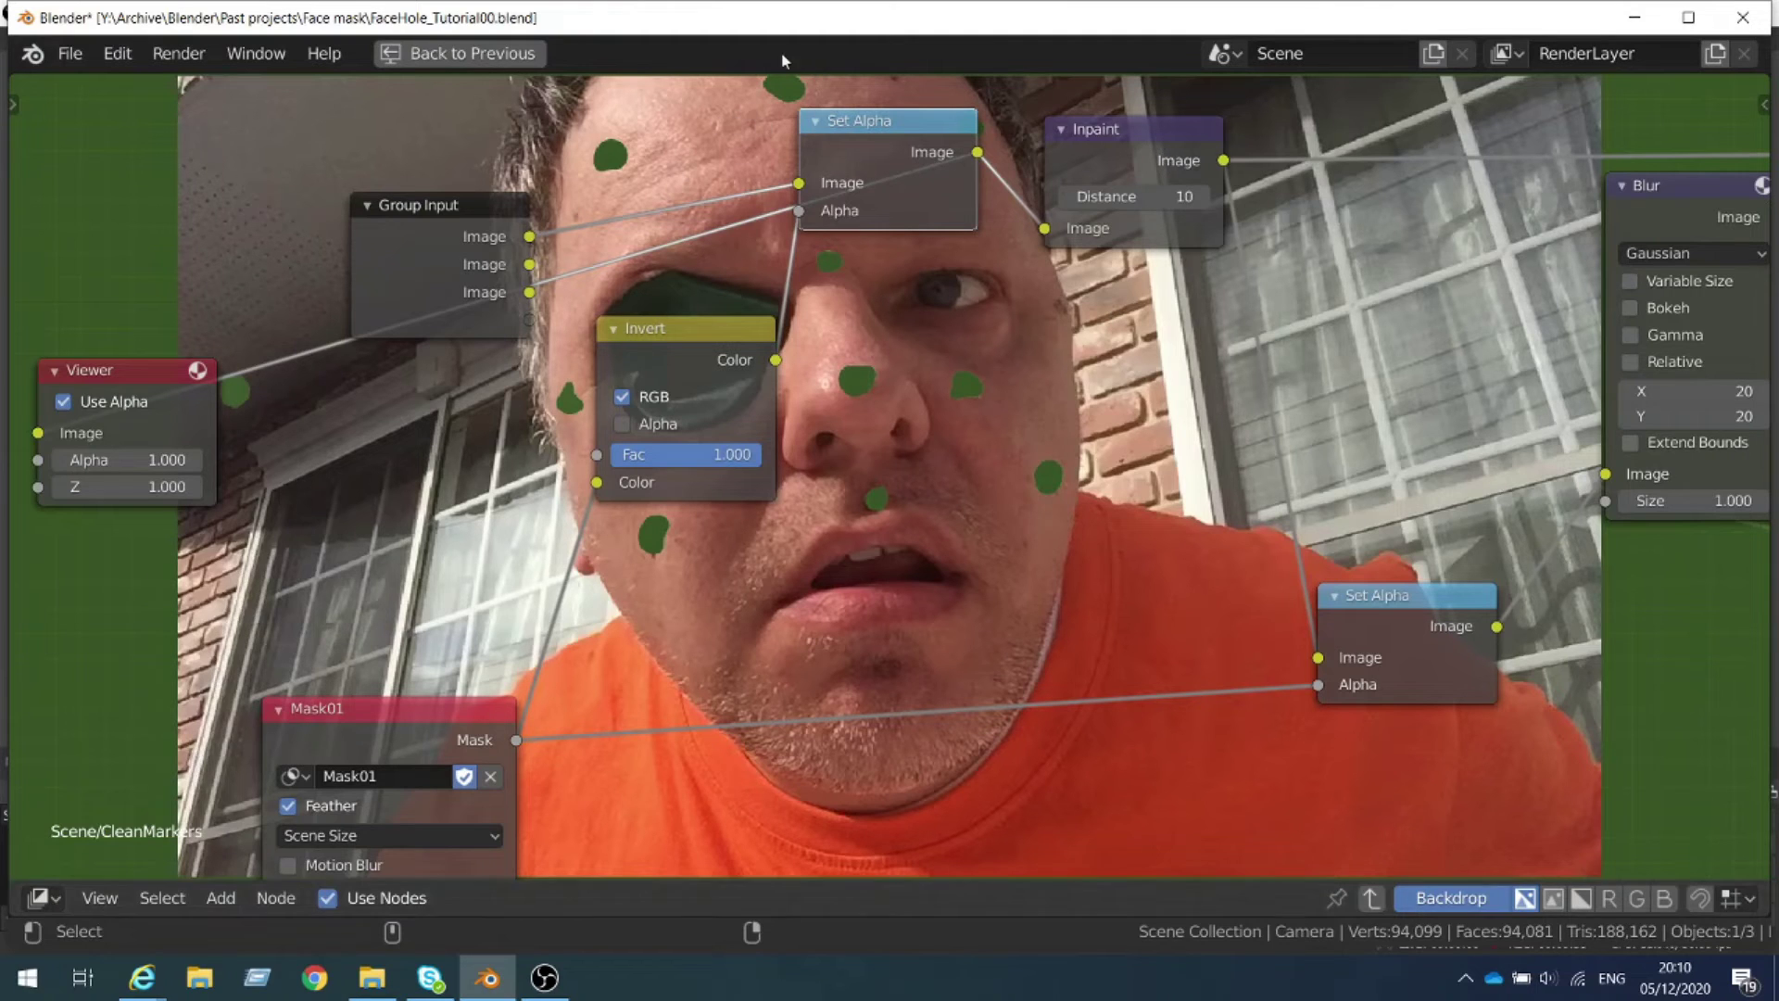
left_click(1136, 141, "ctrl+shift")
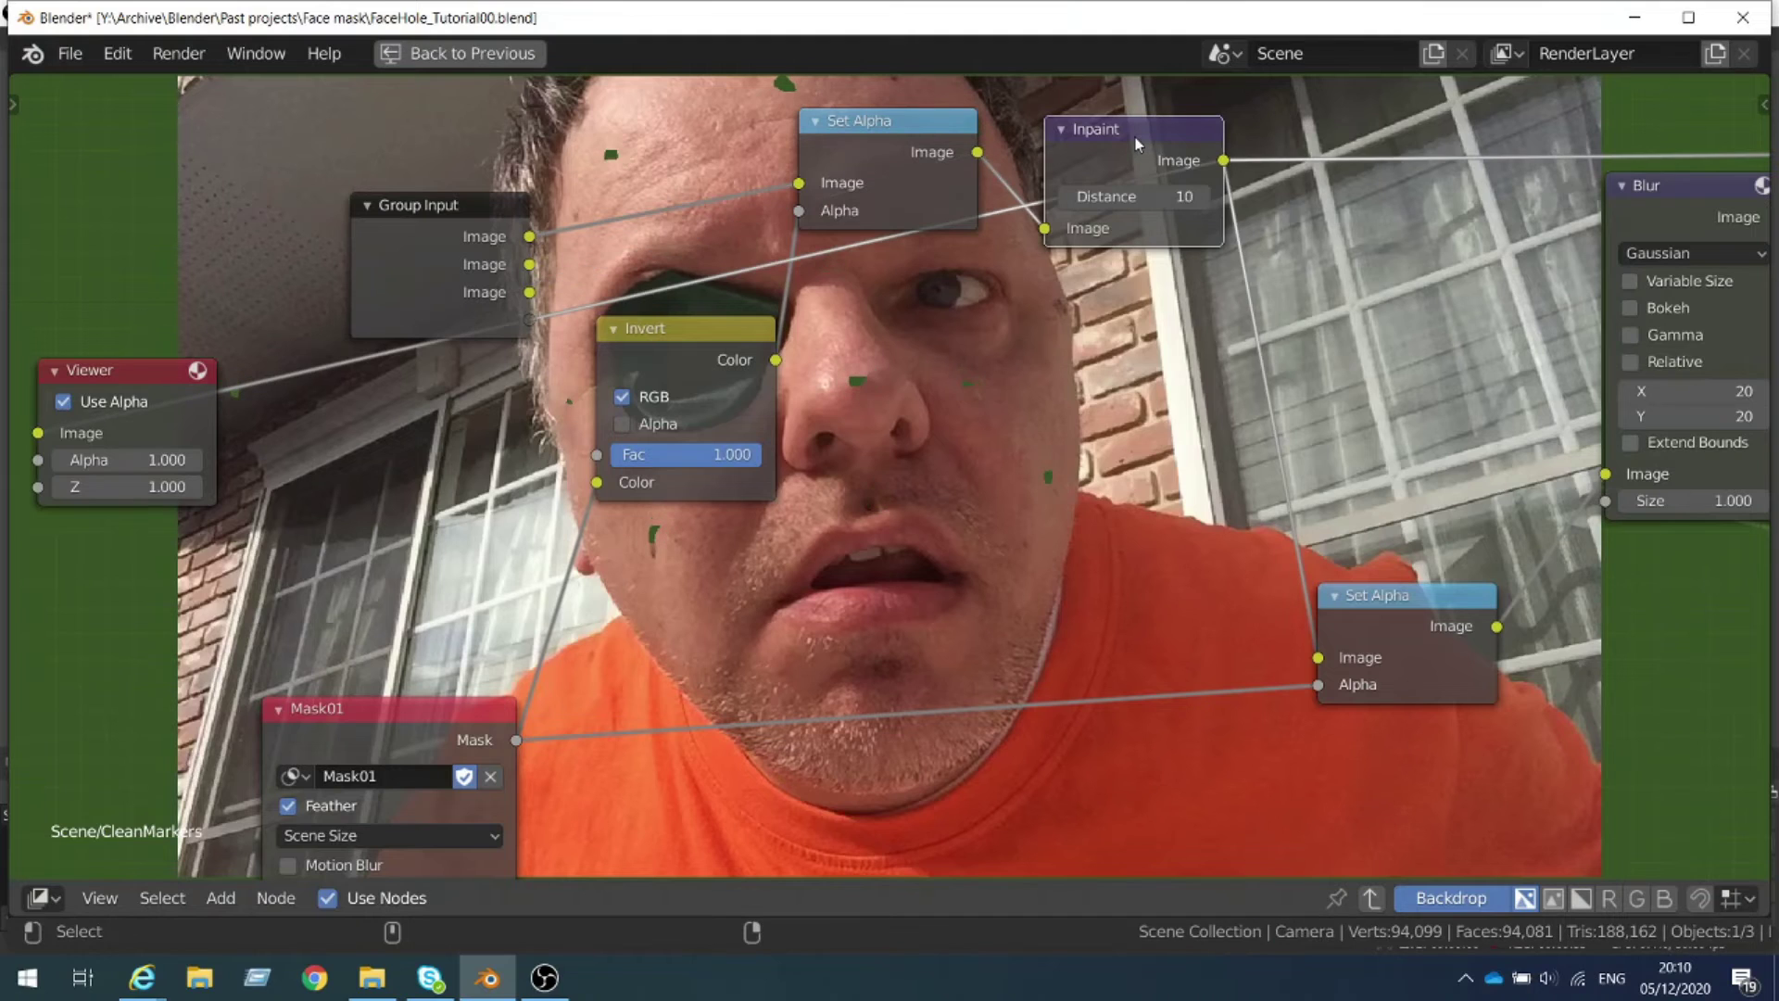
Try Inpaint Distance values 40 and 27, settling on 20
left_click(1134, 196)
type("40")
key("Return")
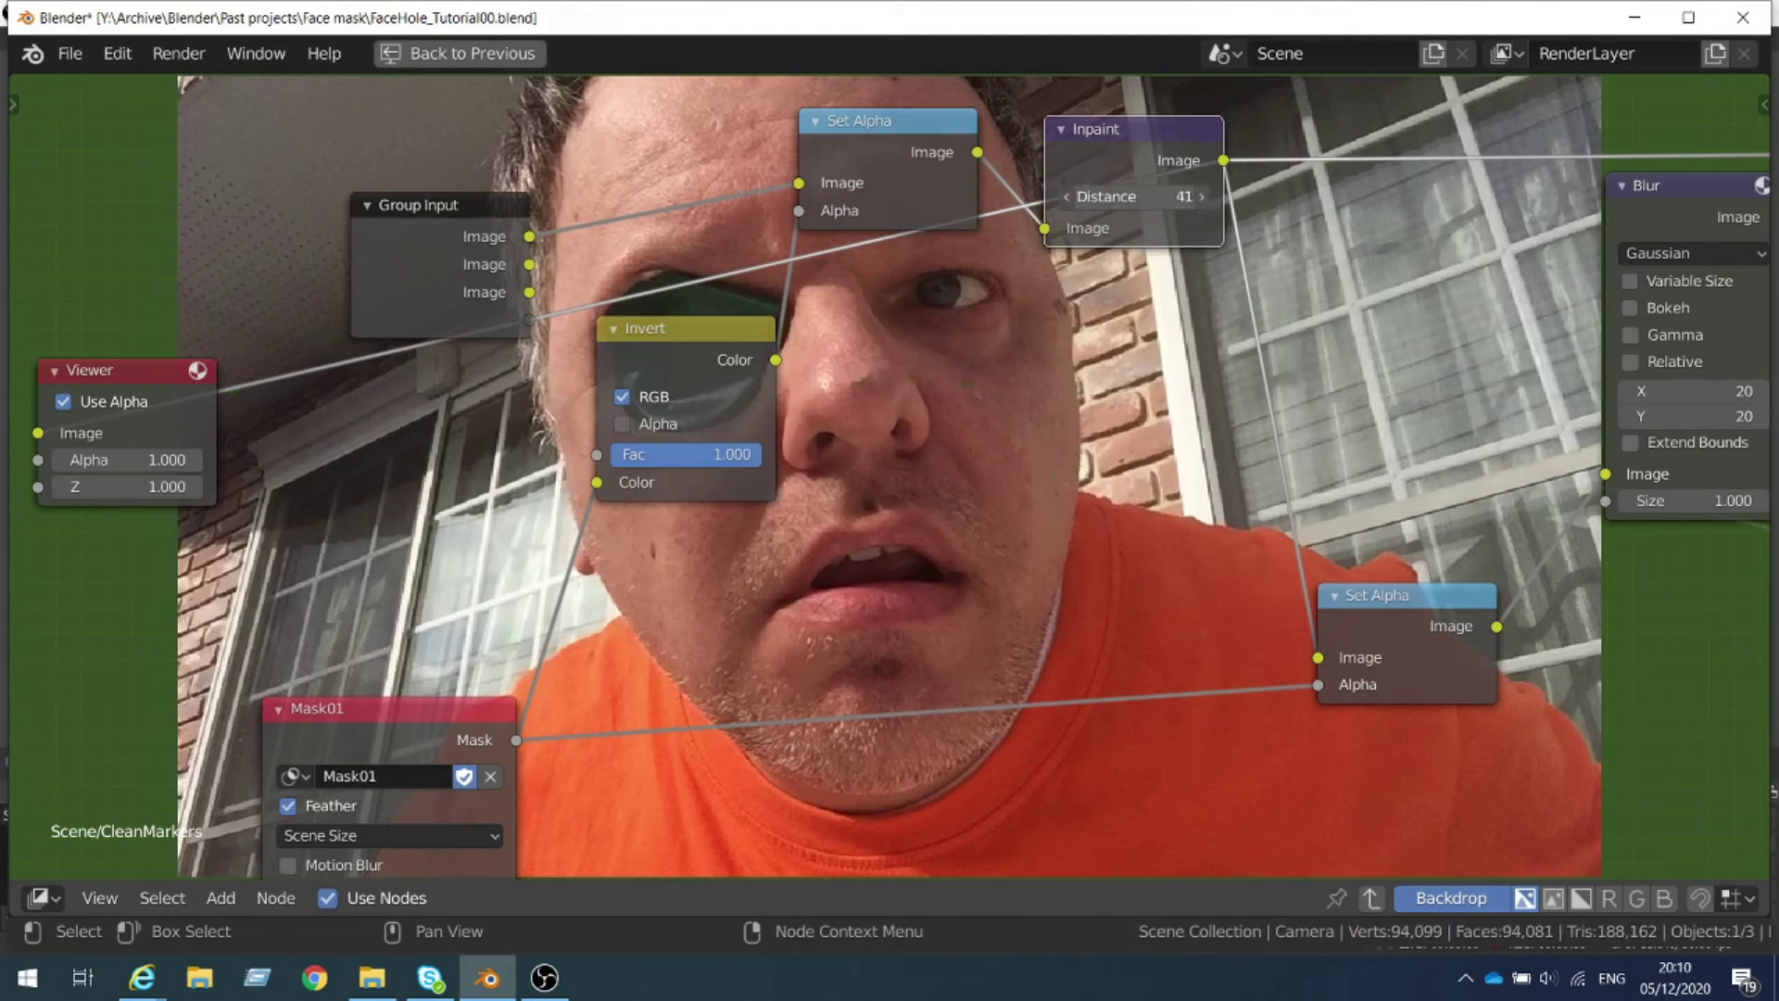
left_click(1123, 198)
type("27")
key("Return")
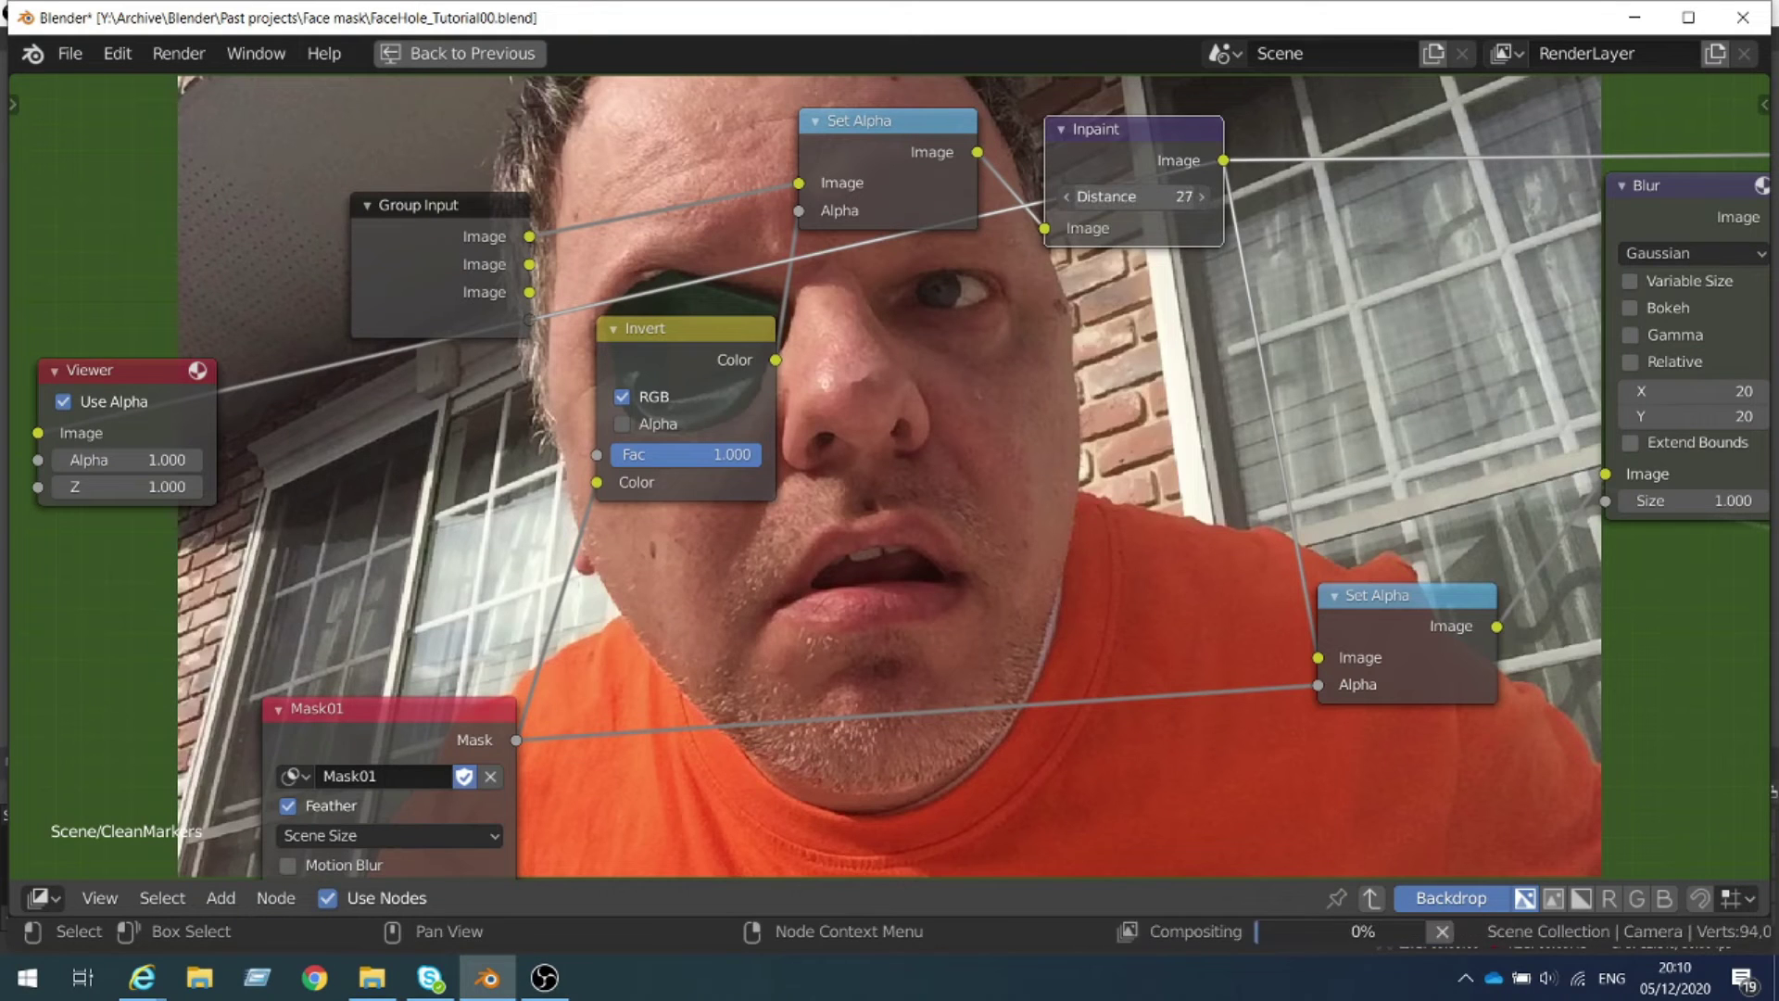
left_click(1140, 198)
type("20")
key("Return")
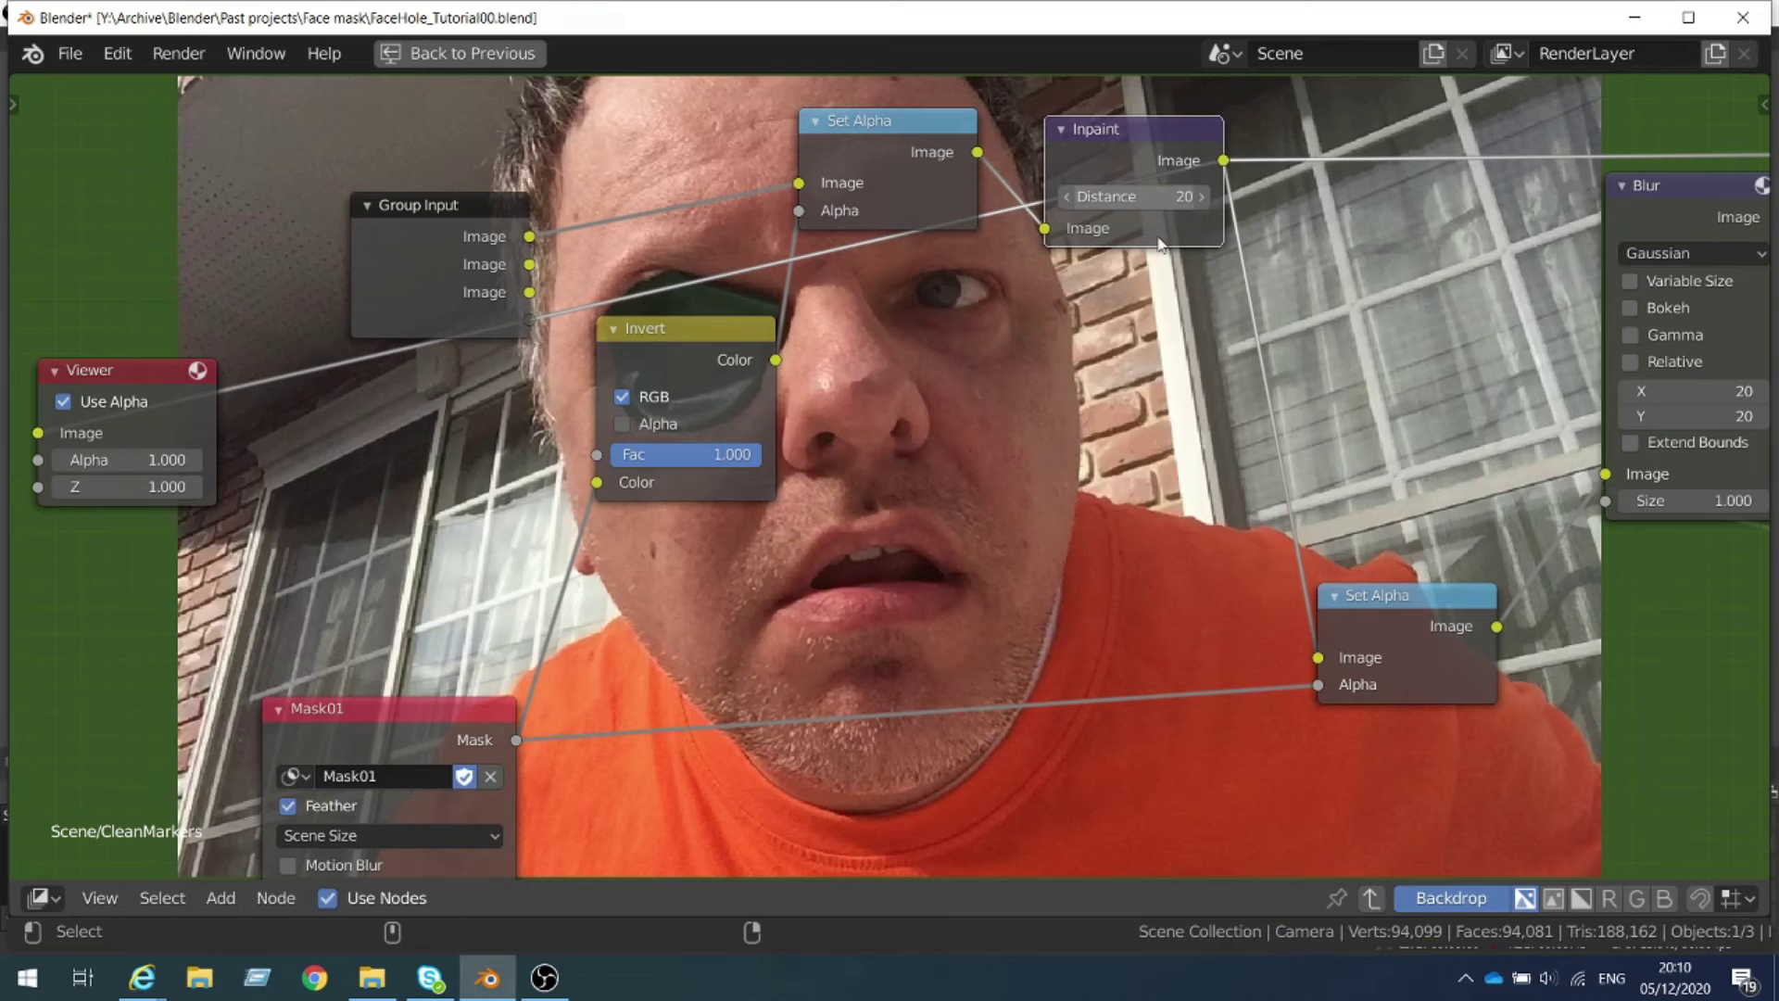
middle_click_drag(1419, 405, 1230, 416)
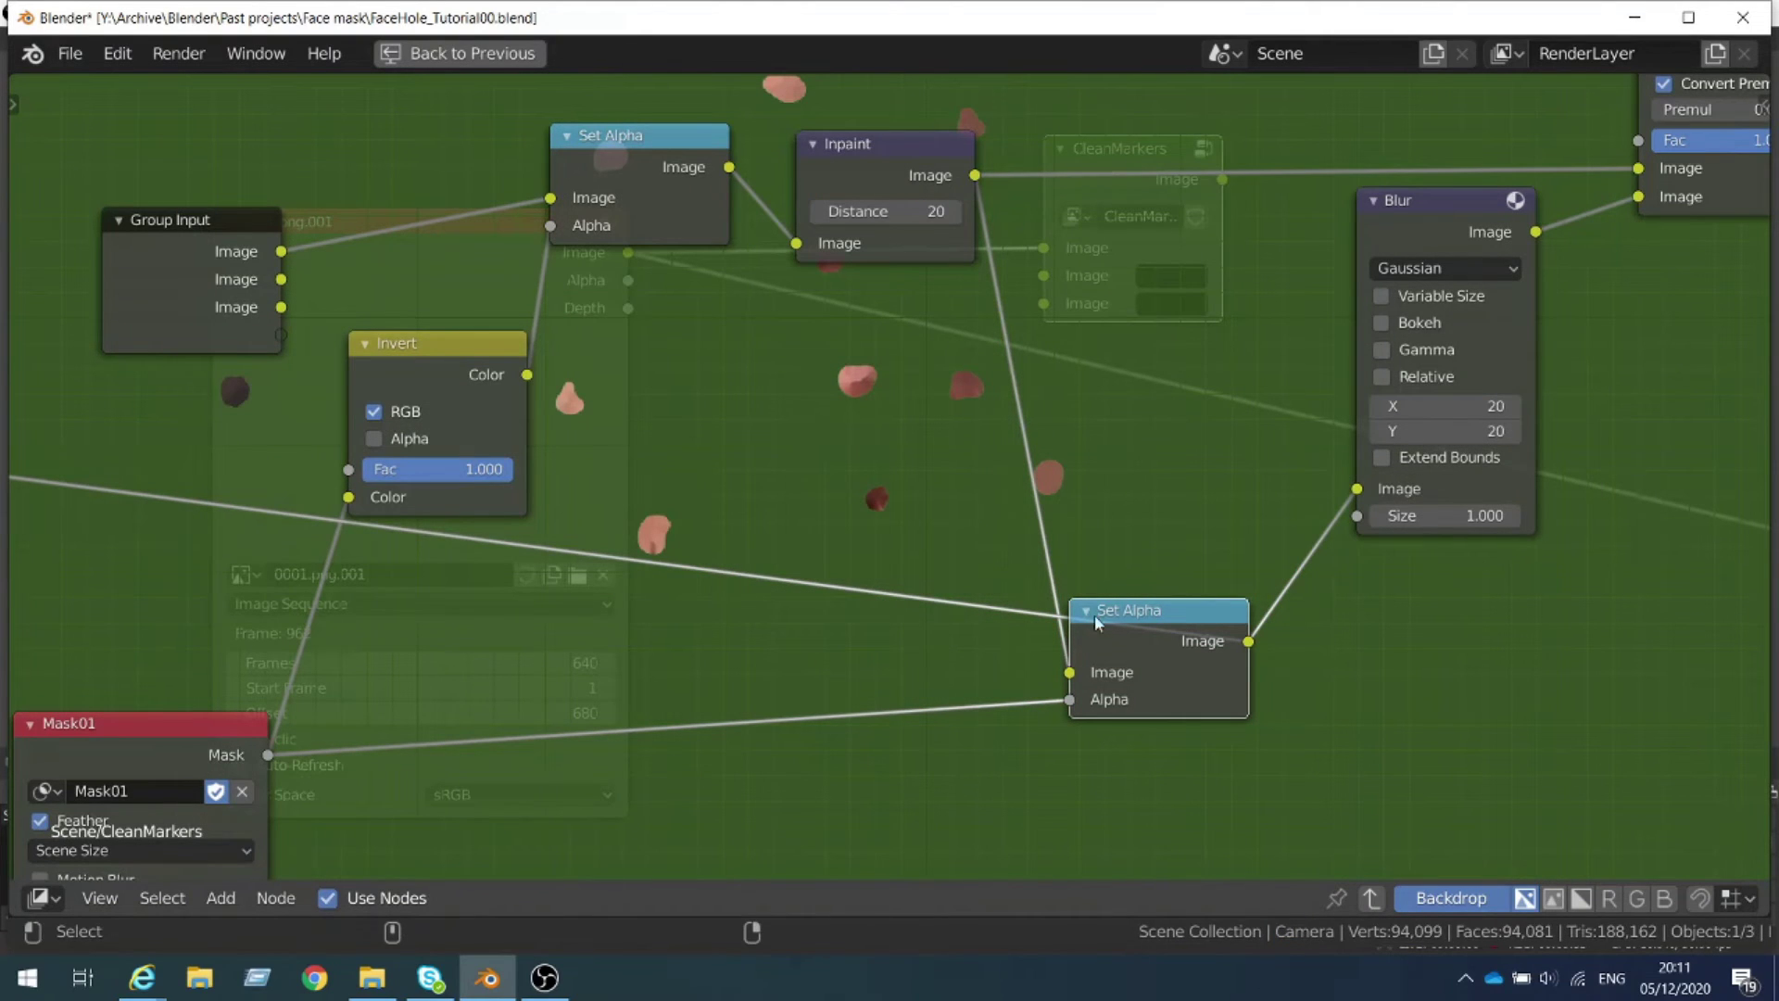
Preview the group's Blur output, exit to the main tree, and link the cleaned footage into Keying's Image input
left_click(1418, 208, "ctrl+shift")
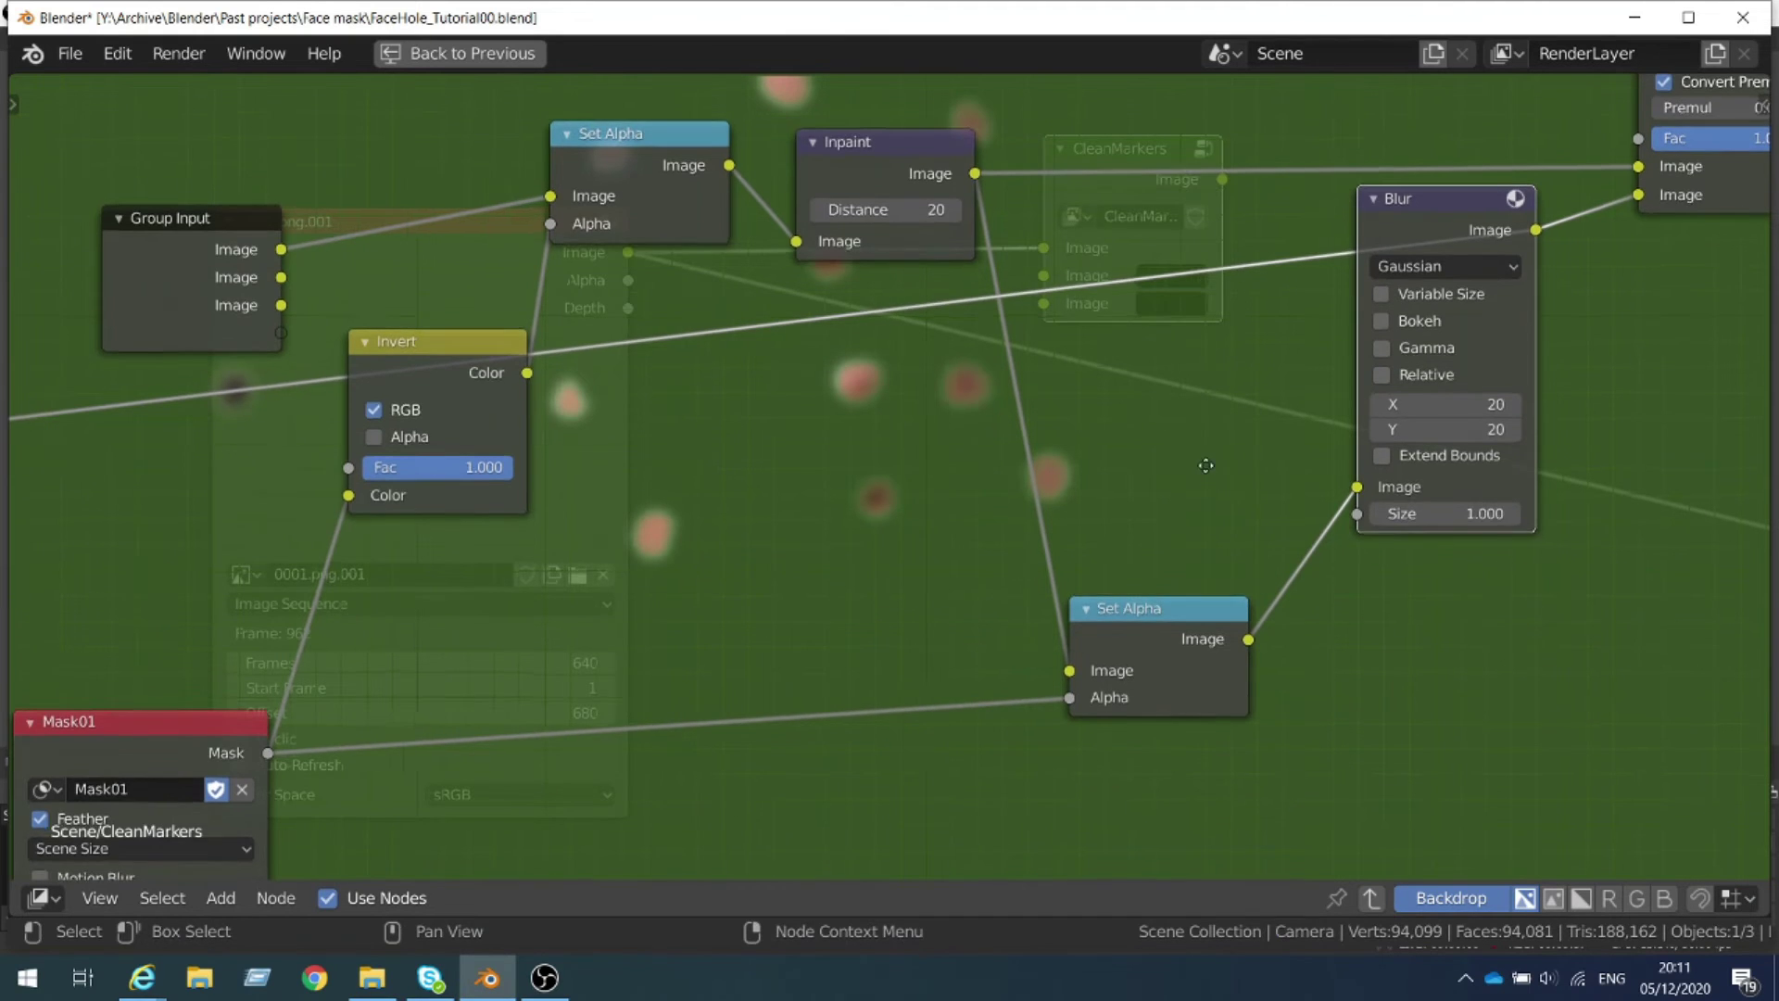
middle_click_drag(1171, 475, 914, 592)
key("Tab")
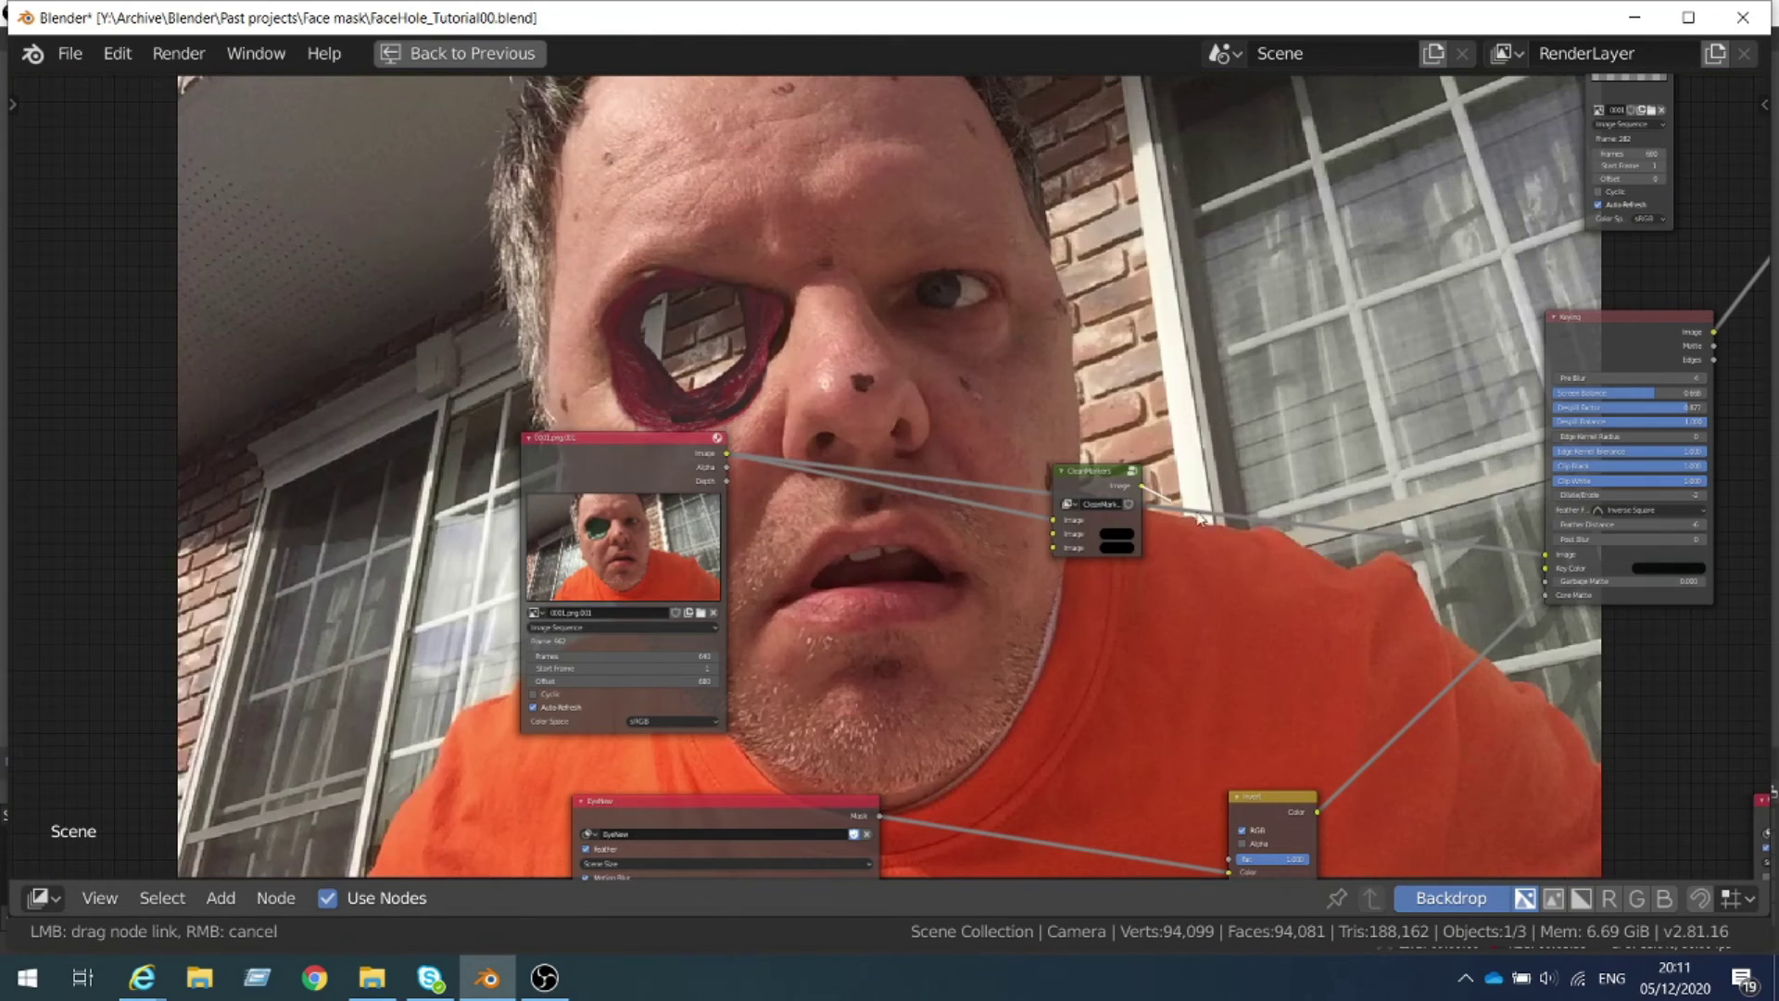
left_click_drag(1541, 564, 1544, 554)
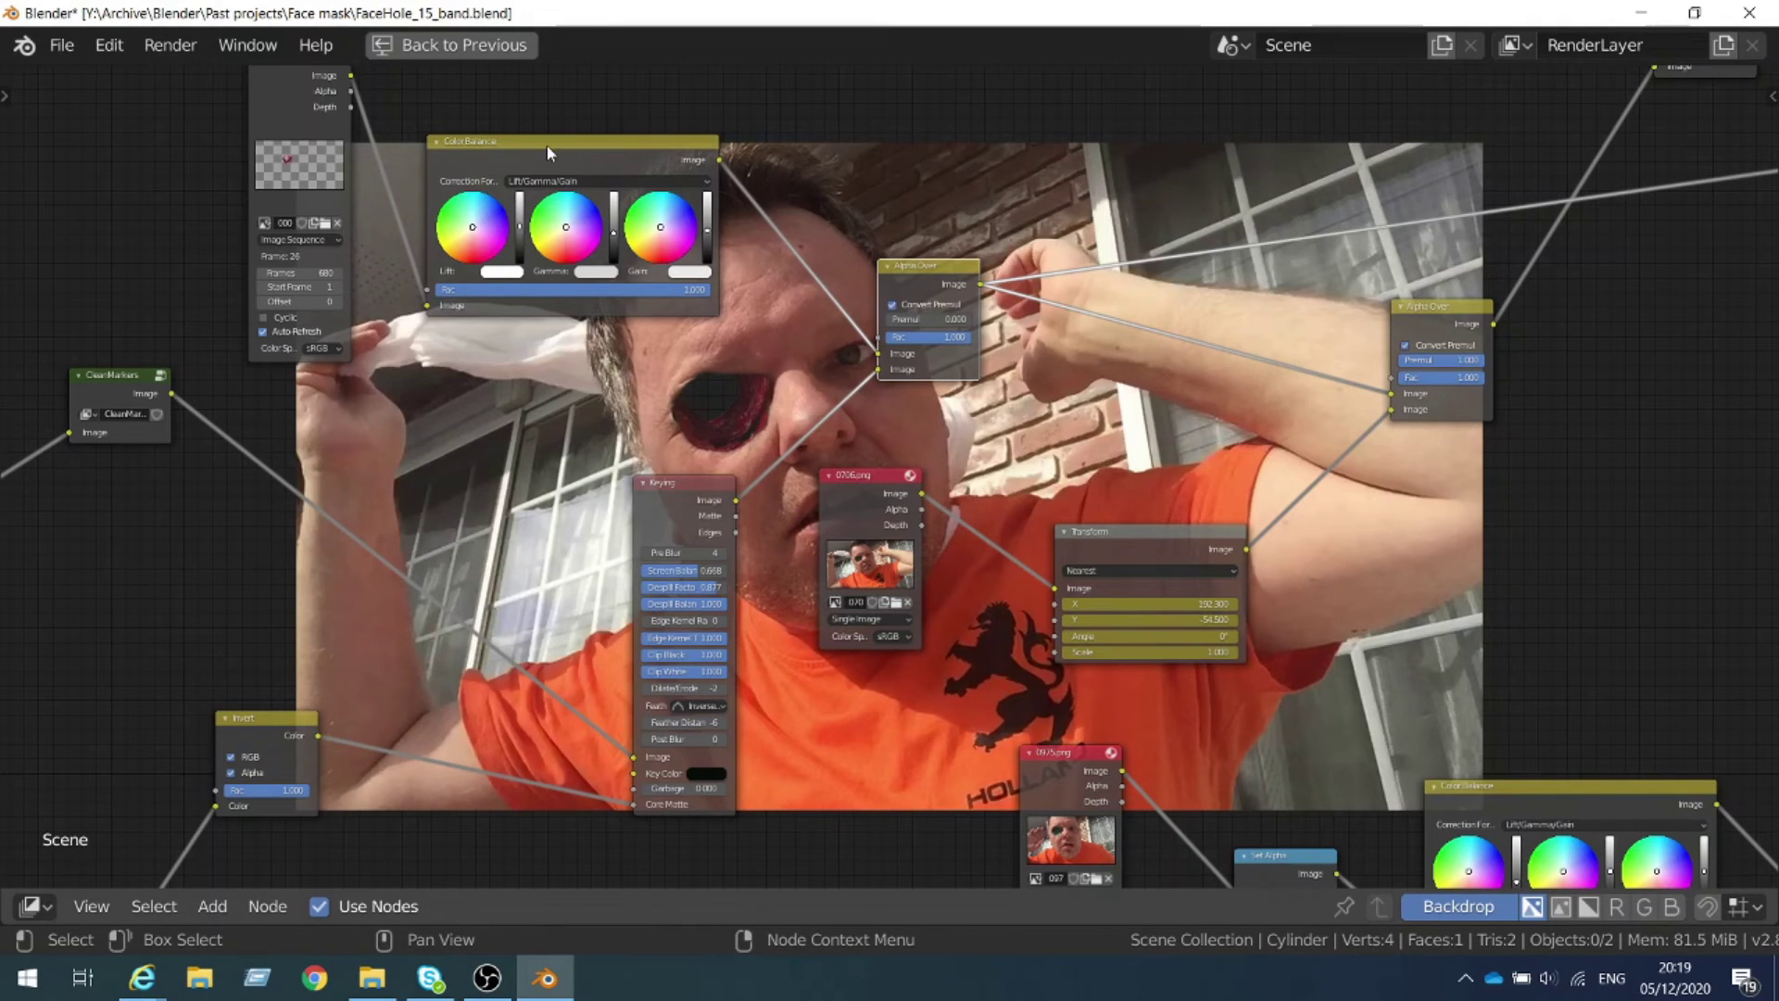
Preview 0706.png, the Transform output and right Alpha Over, then remove its lower Image link
middle_click_drag(547, 146, 555, 110)
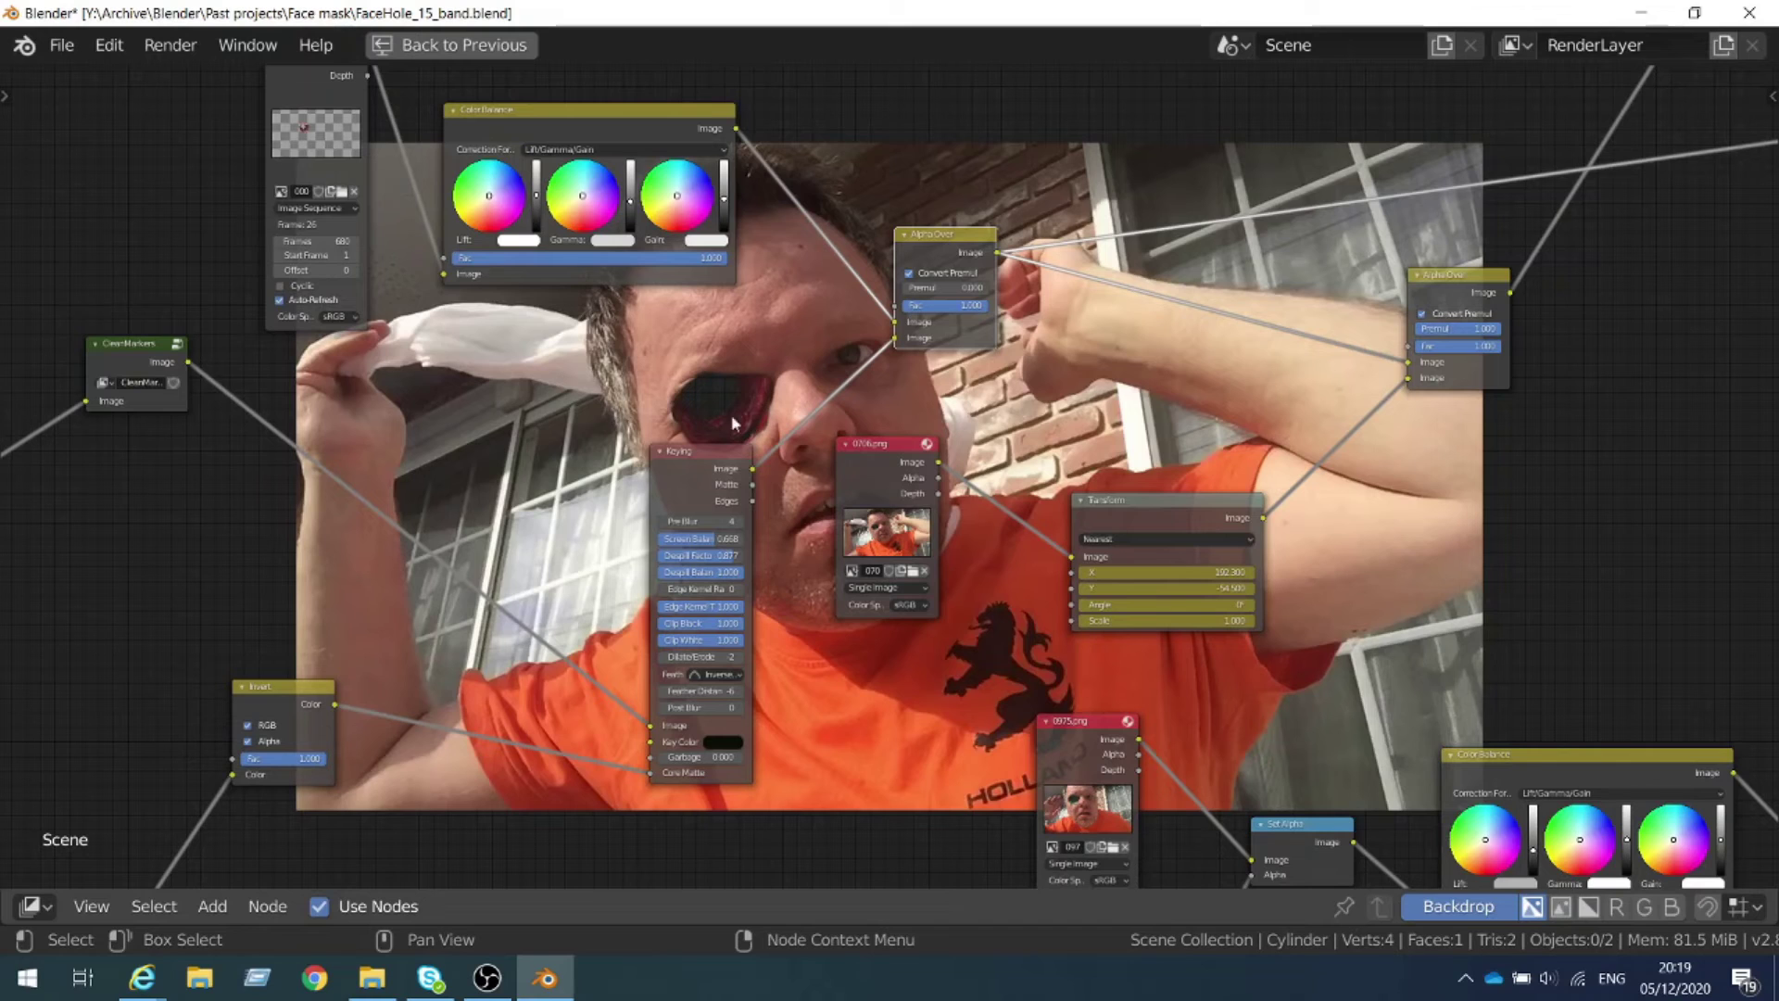
left_click(891, 451, "ctrl+shift")
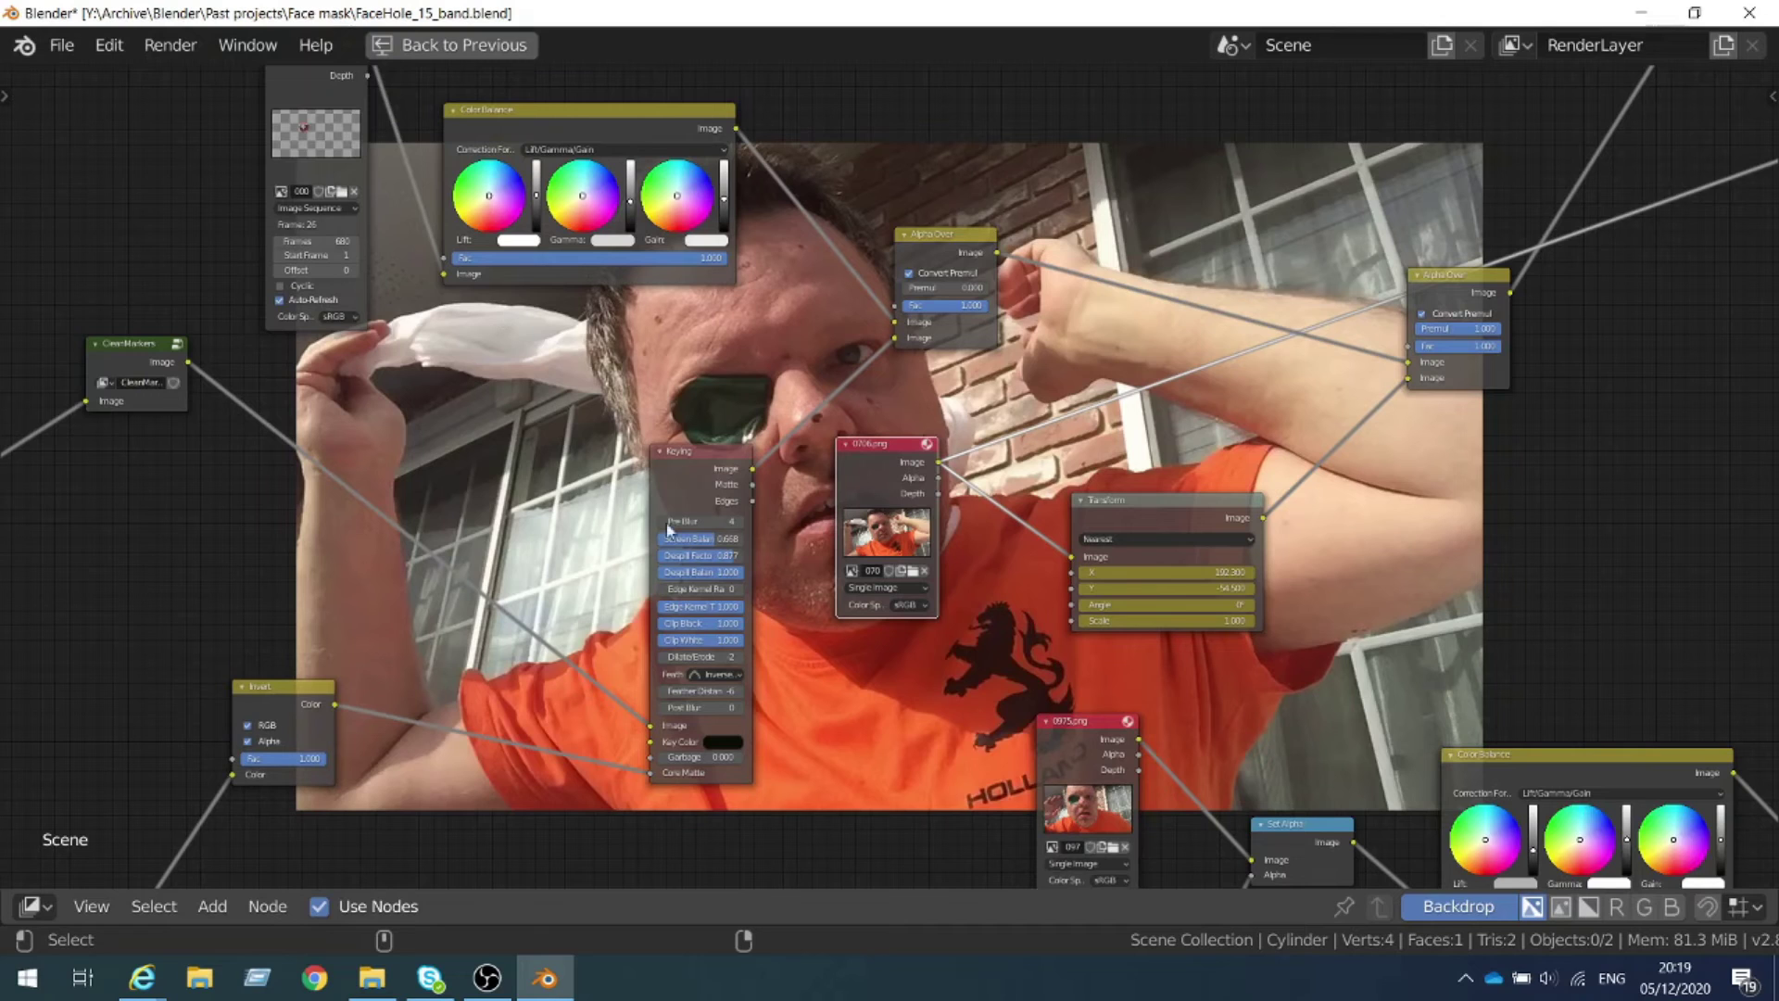
left_click(1187, 507, "ctrl+shift")
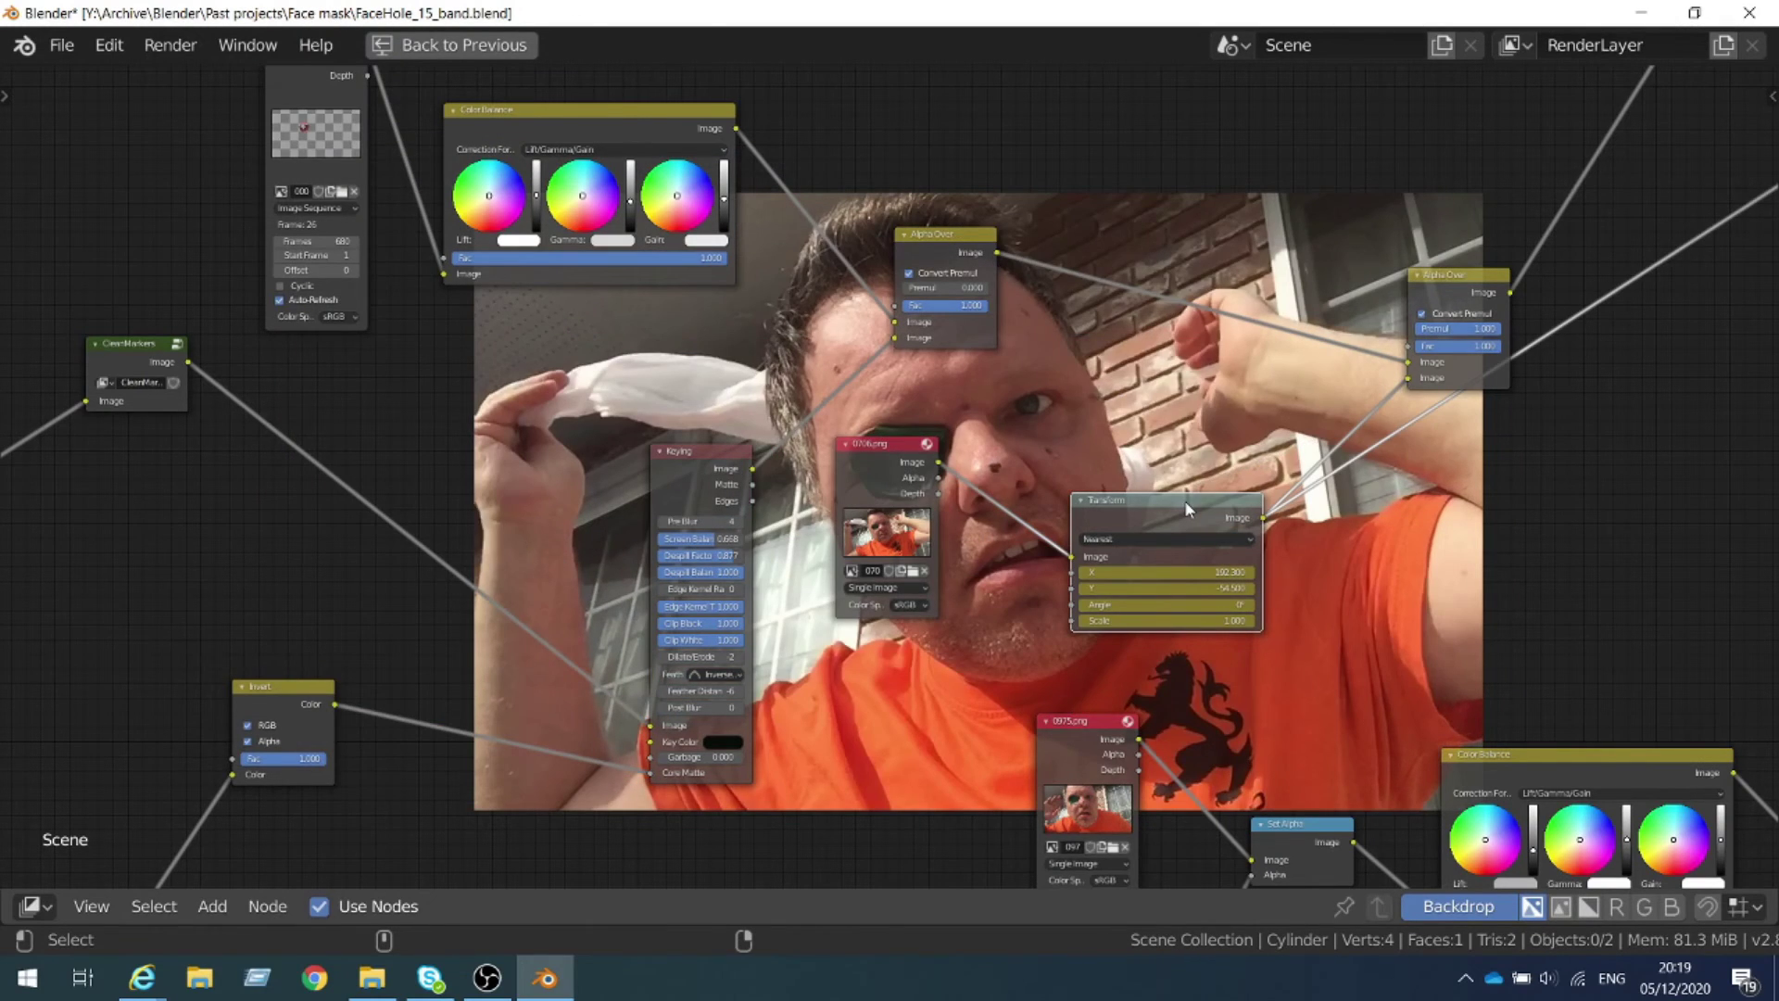
left_click(1456, 285, "ctrl+shift")
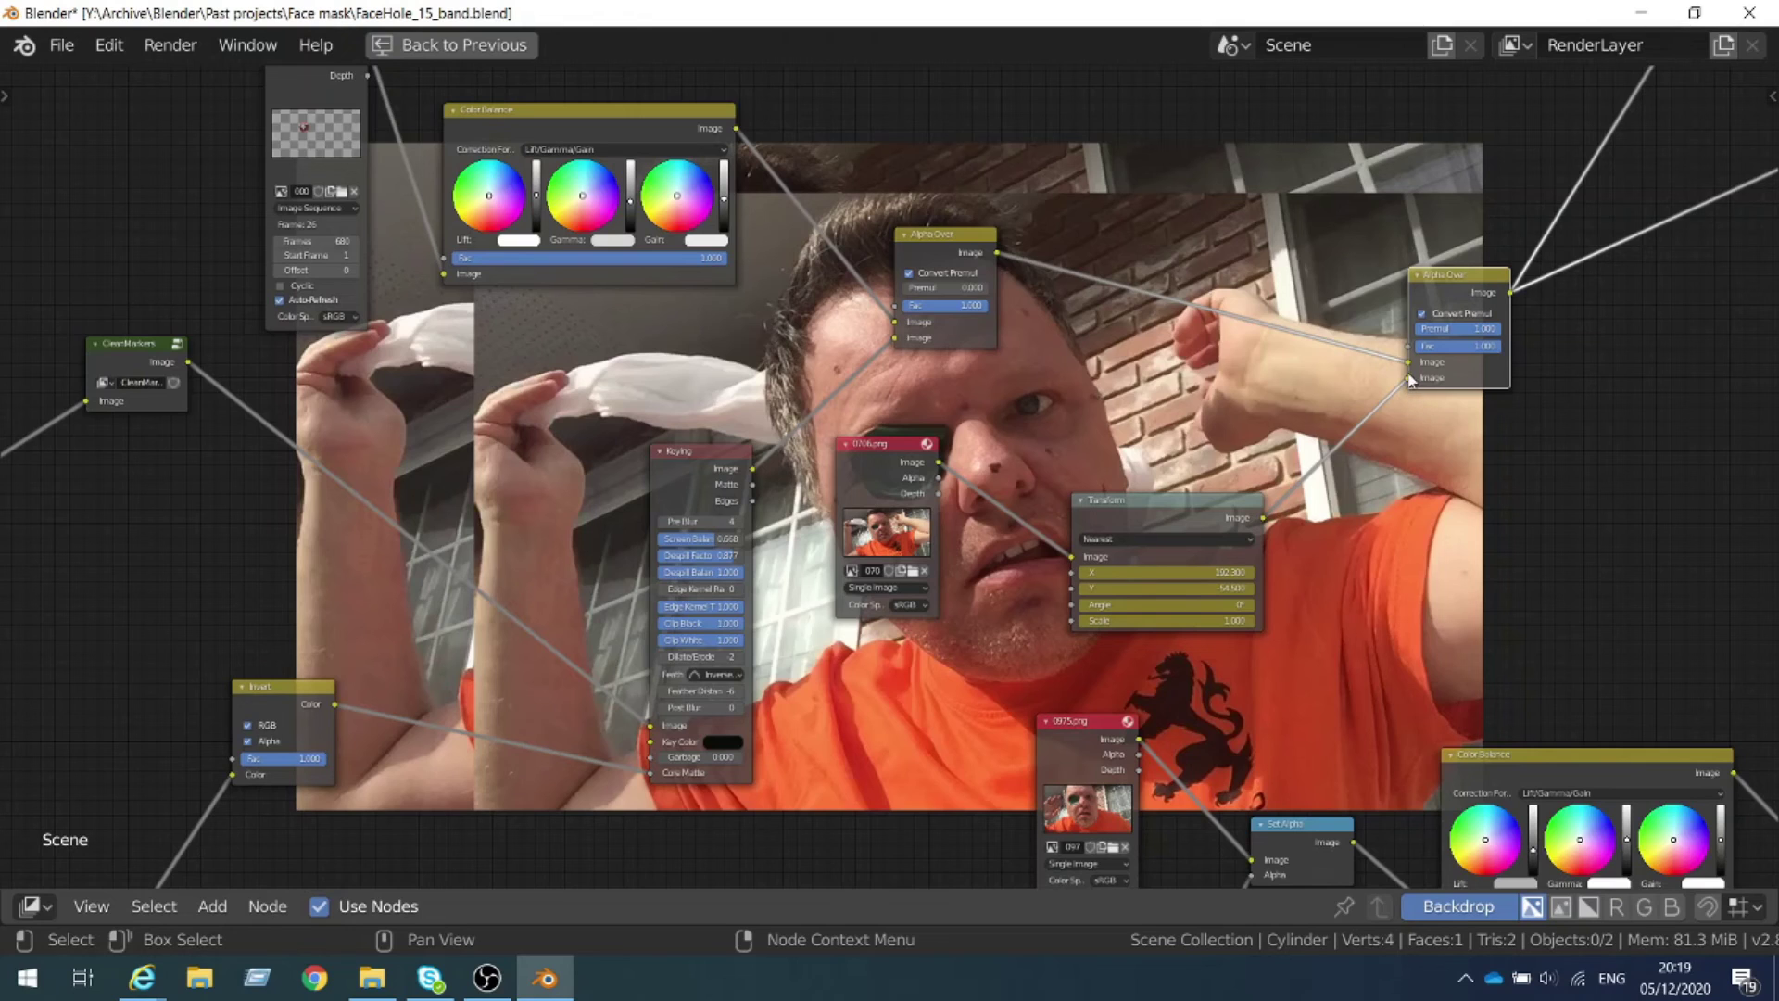
left_click_drag(1409, 380, 1408, 370)
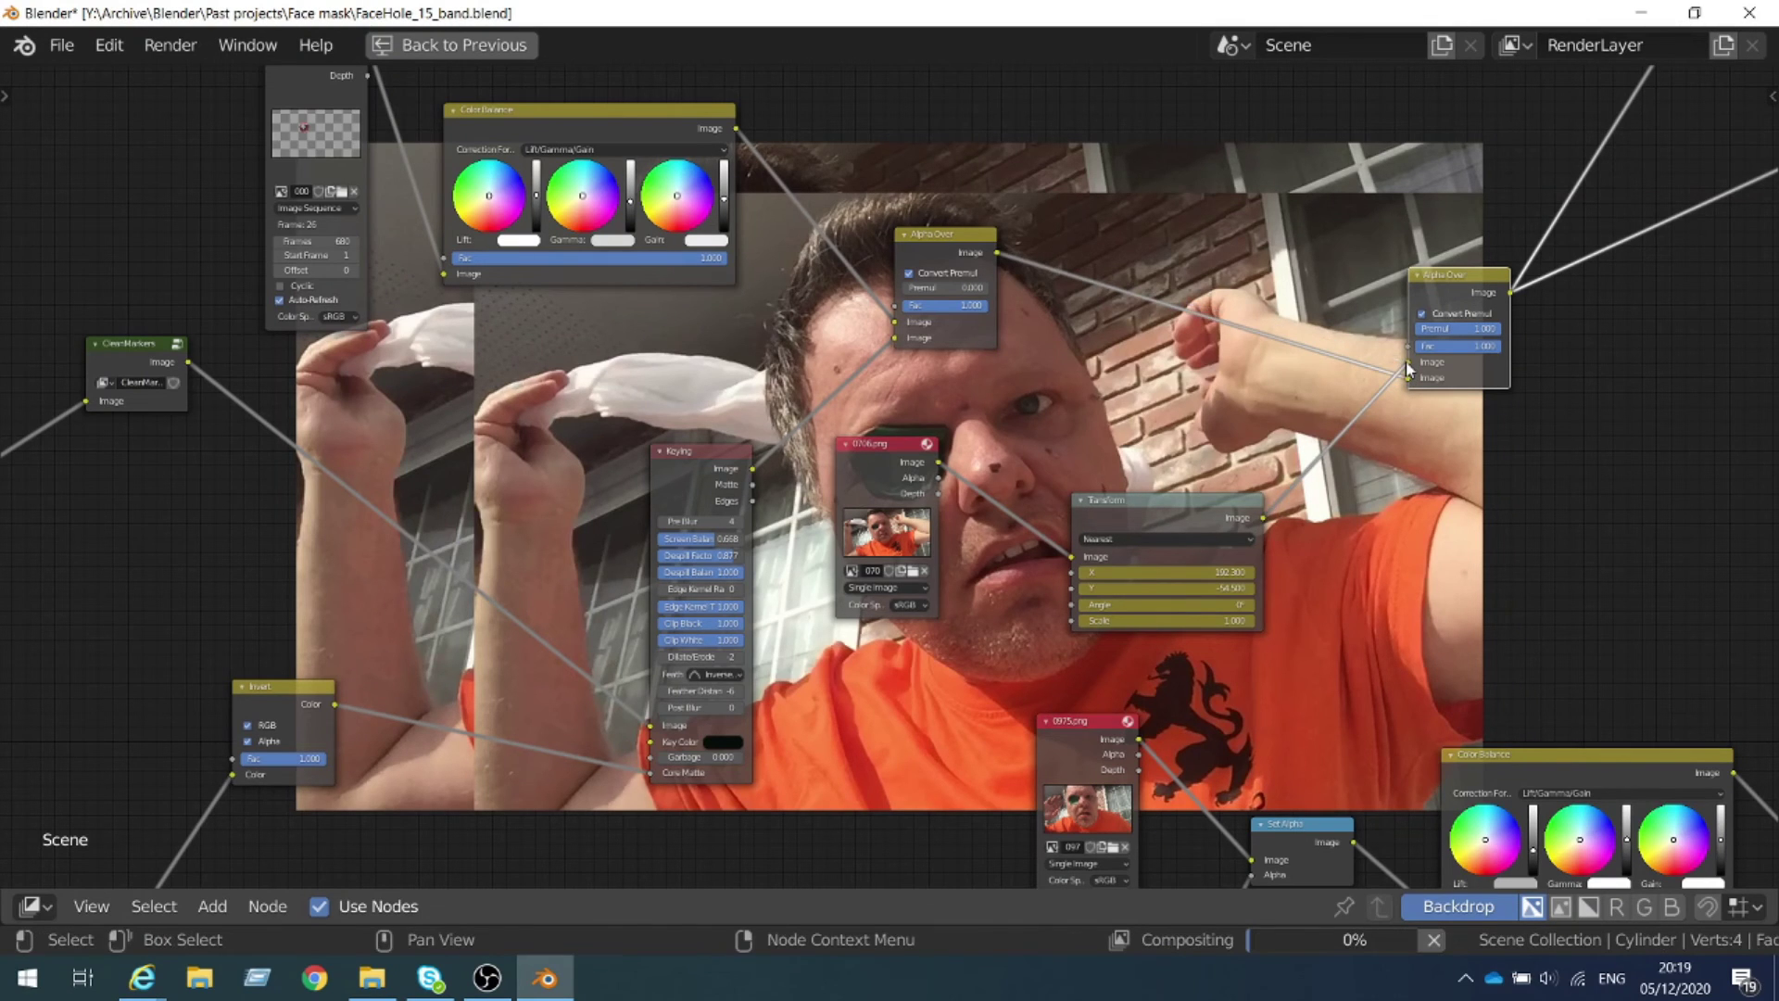